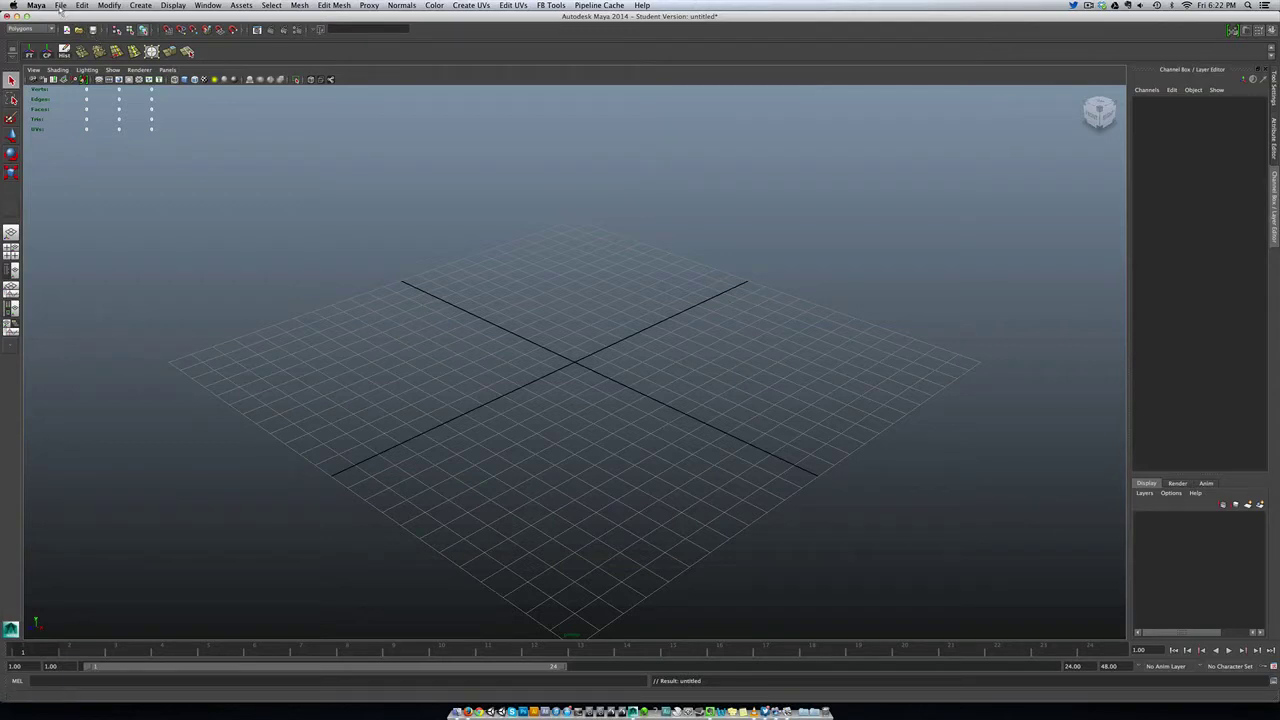
# - Open the Toss-A-Cross.ma scene from the Desktop folder
pyautogui.click(60, 6)
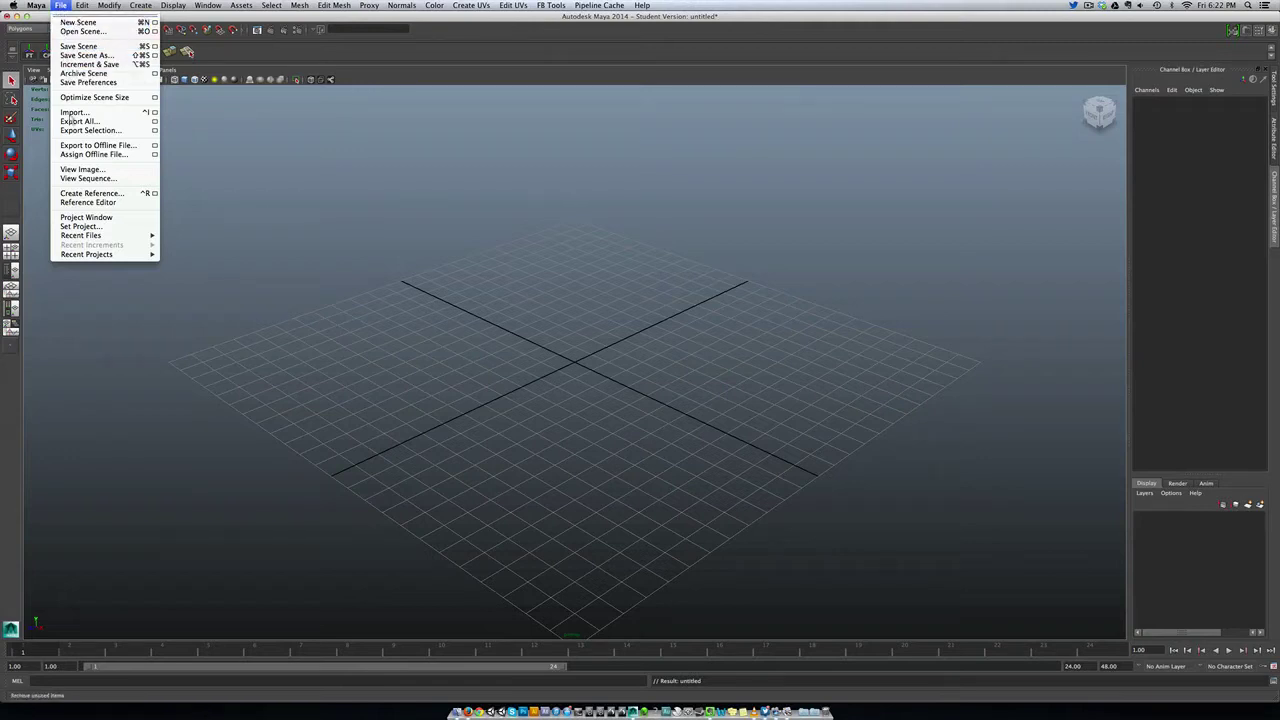
pyautogui.click(76, 33)
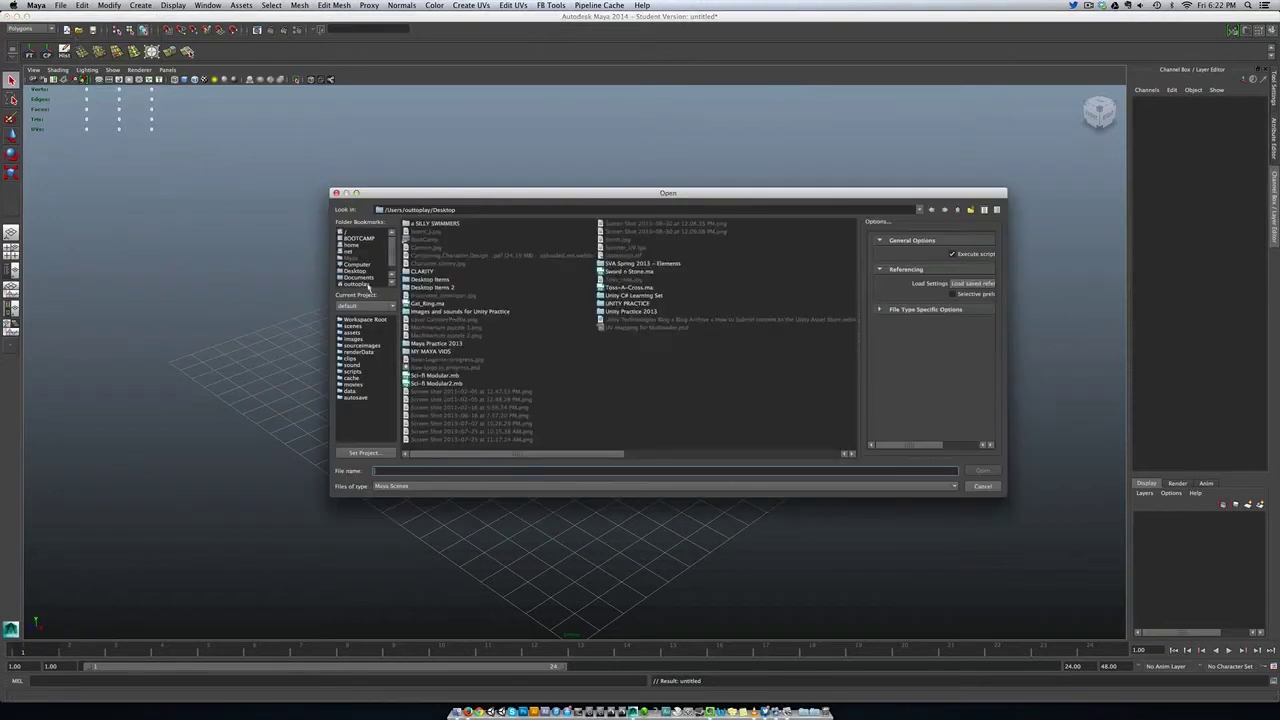
pyautogui.click(355, 271)
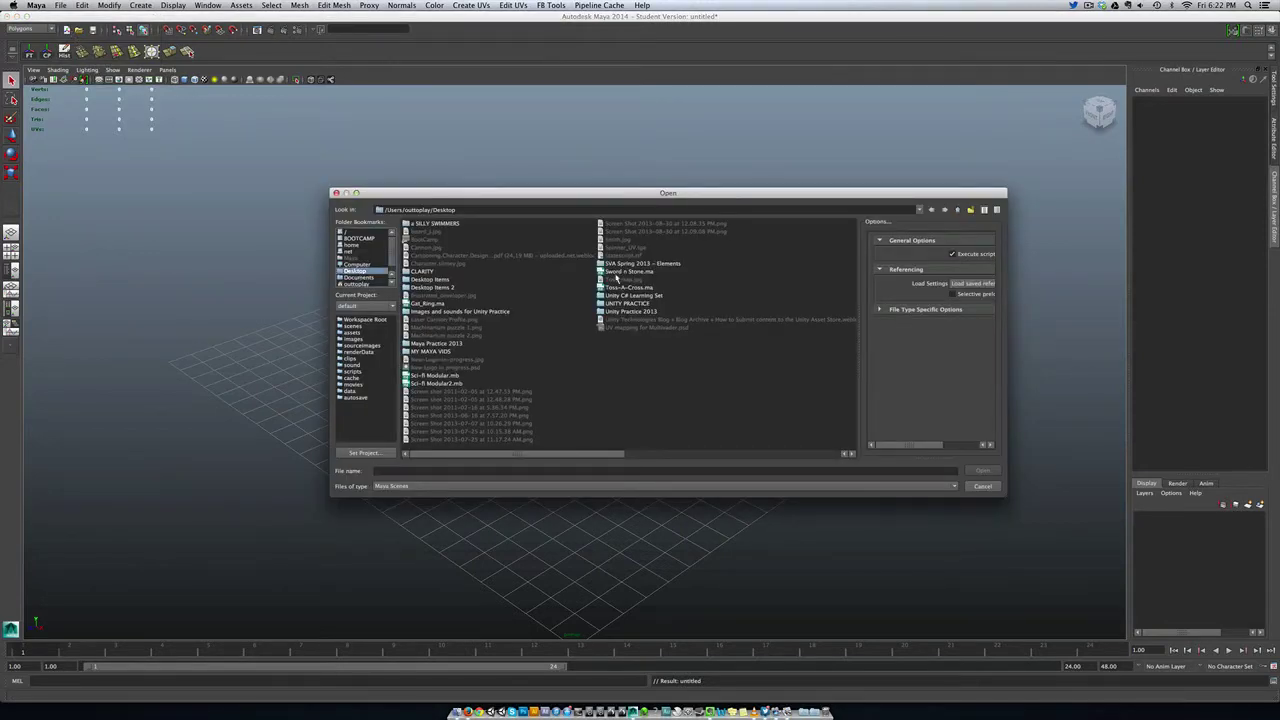
pyautogui.click(627, 288)
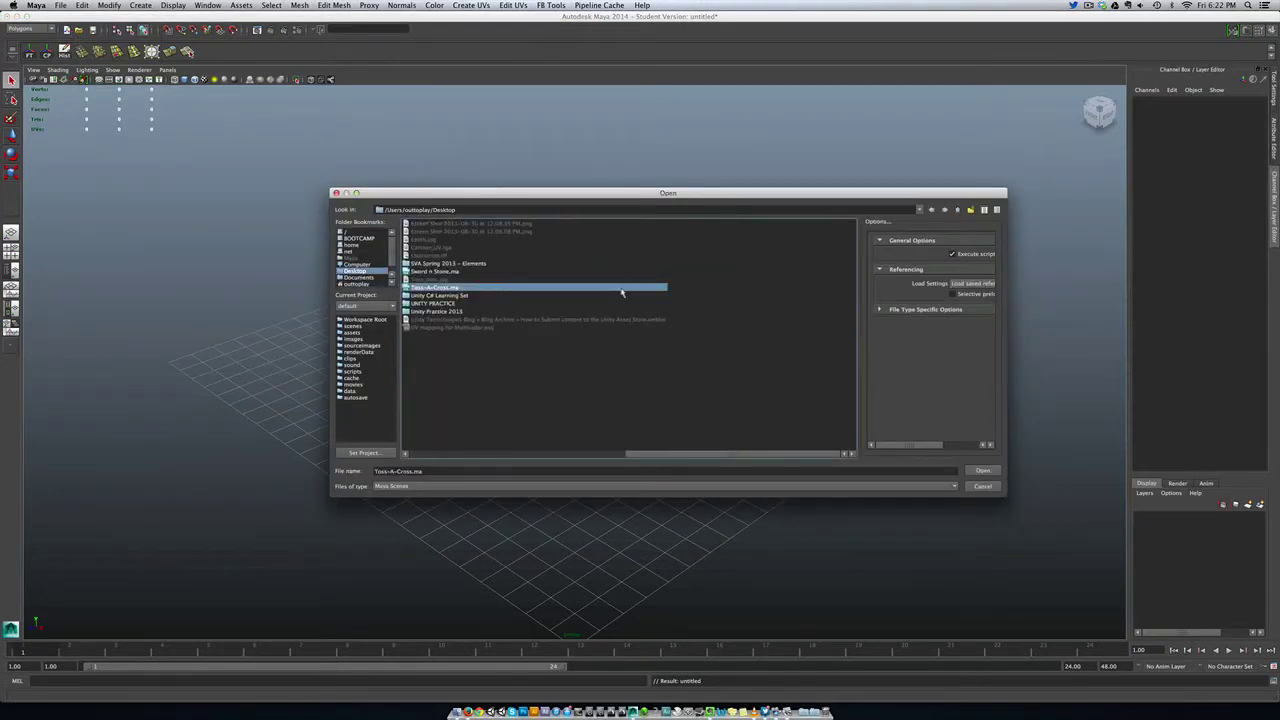
pyautogui.click(984, 472)
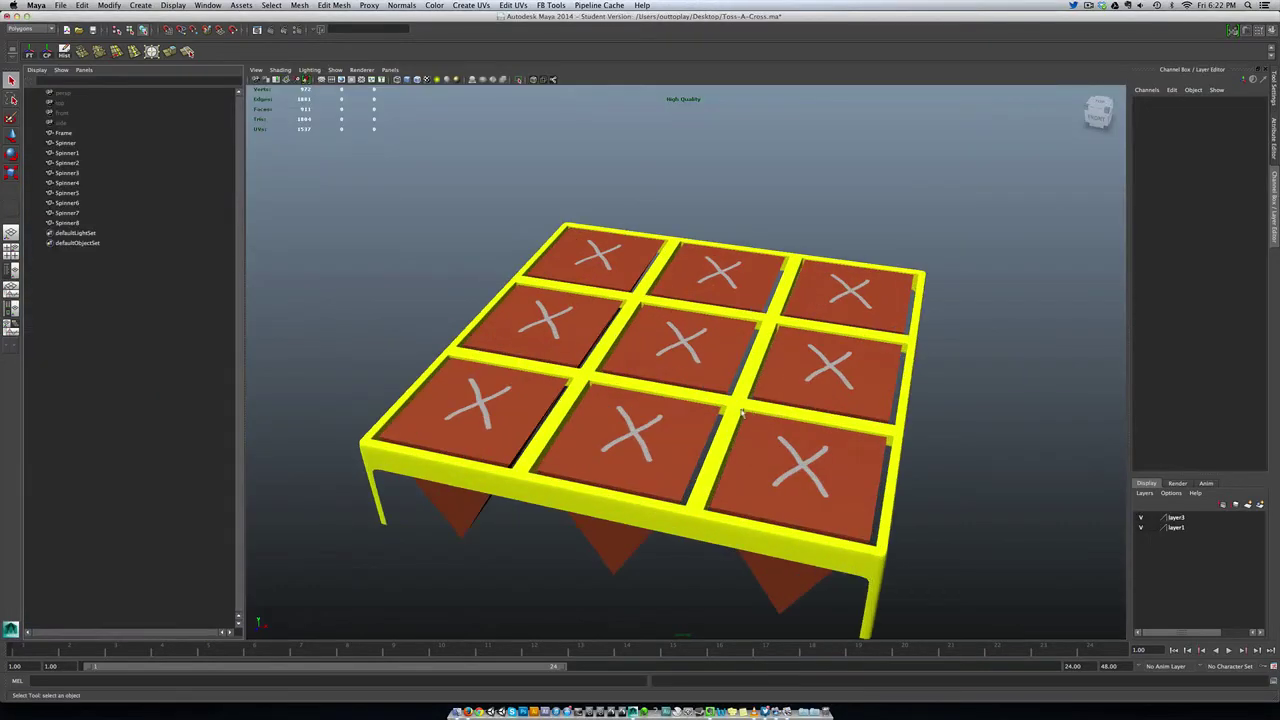
# - Select the near-right corner spinner and the one behind it to examine them as separate objects
pyautogui.scroll(-5, 742, 413)
pyautogui.click(796, 437)
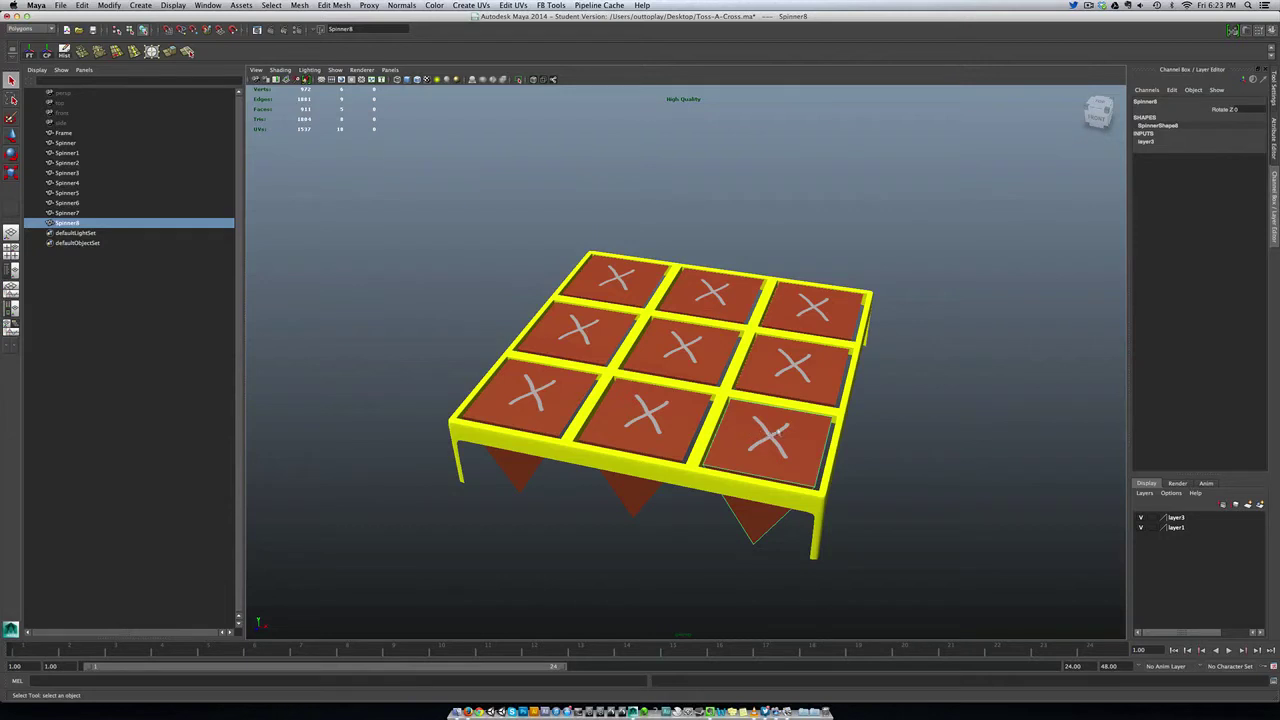
pyautogui.click(806, 360)
pyautogui.click(806, 360)
pyautogui.click(804, 404)
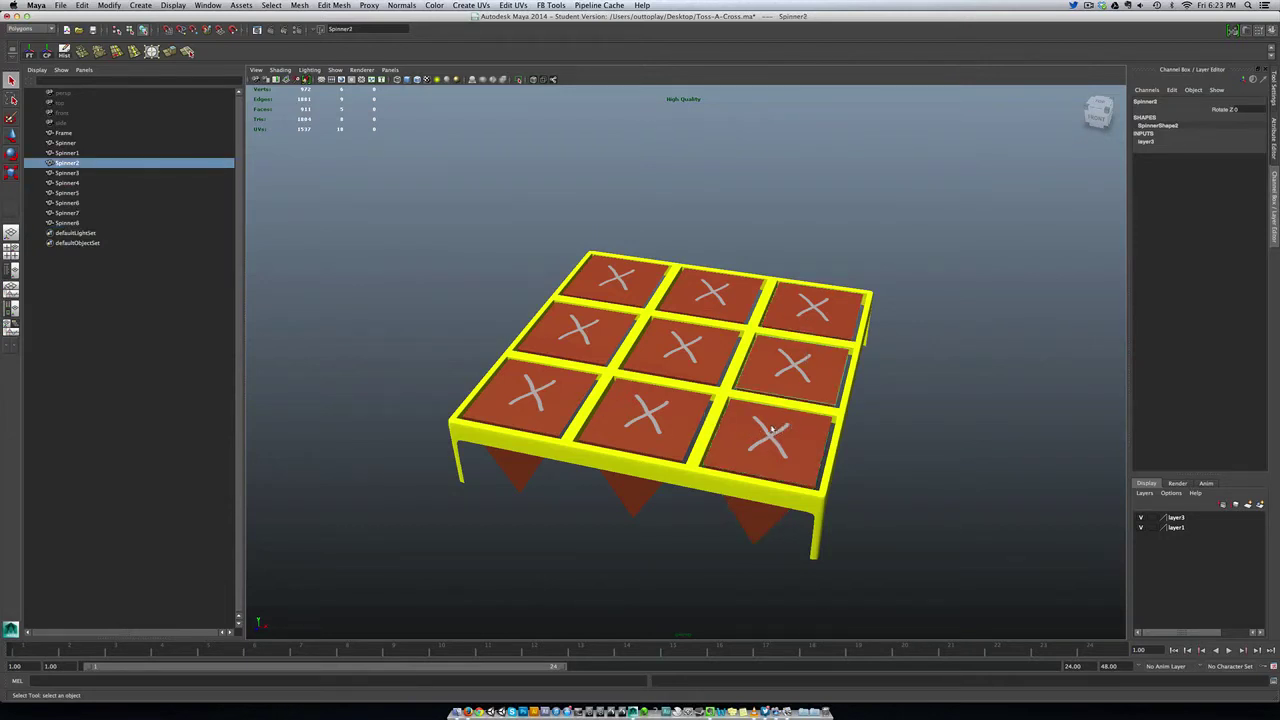
# - Assign Toss_map.jpg from the Desktop as the colour texture image of the near-right spinner's blinn2 material
pyautogui.click(773, 429)
pyautogui.rightClick(772, 429)
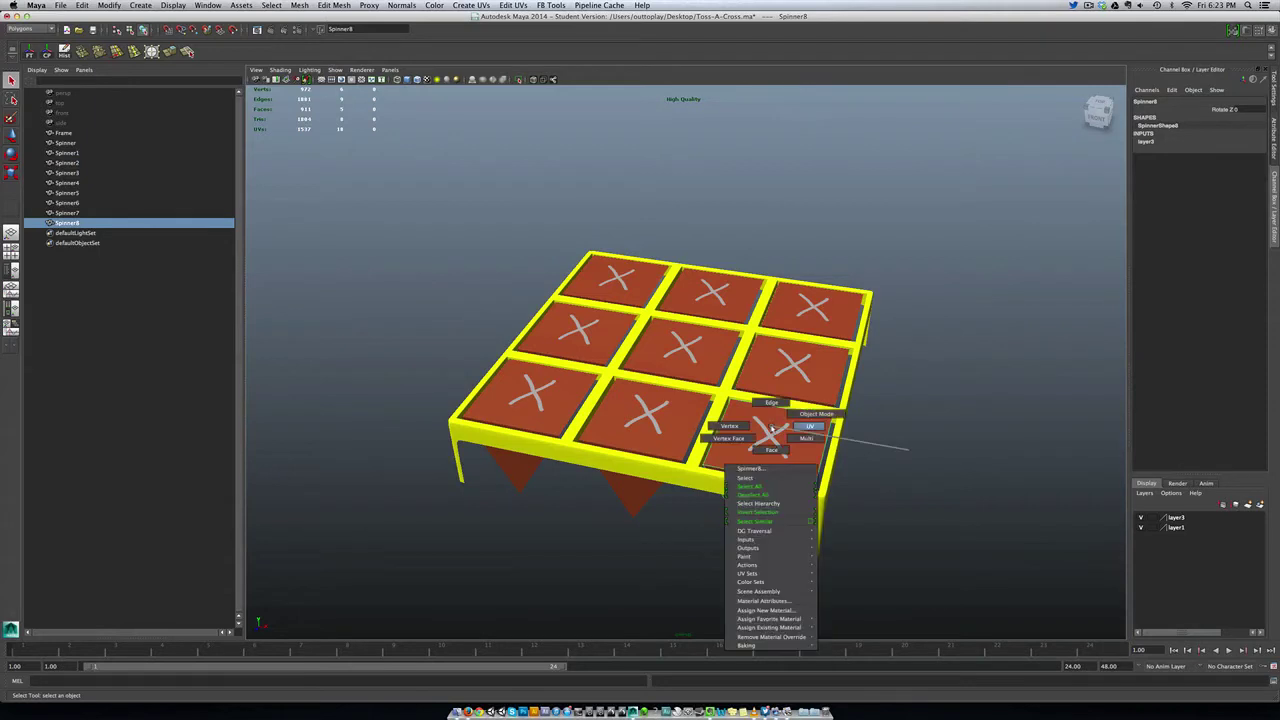
pyautogui.click(778, 601)
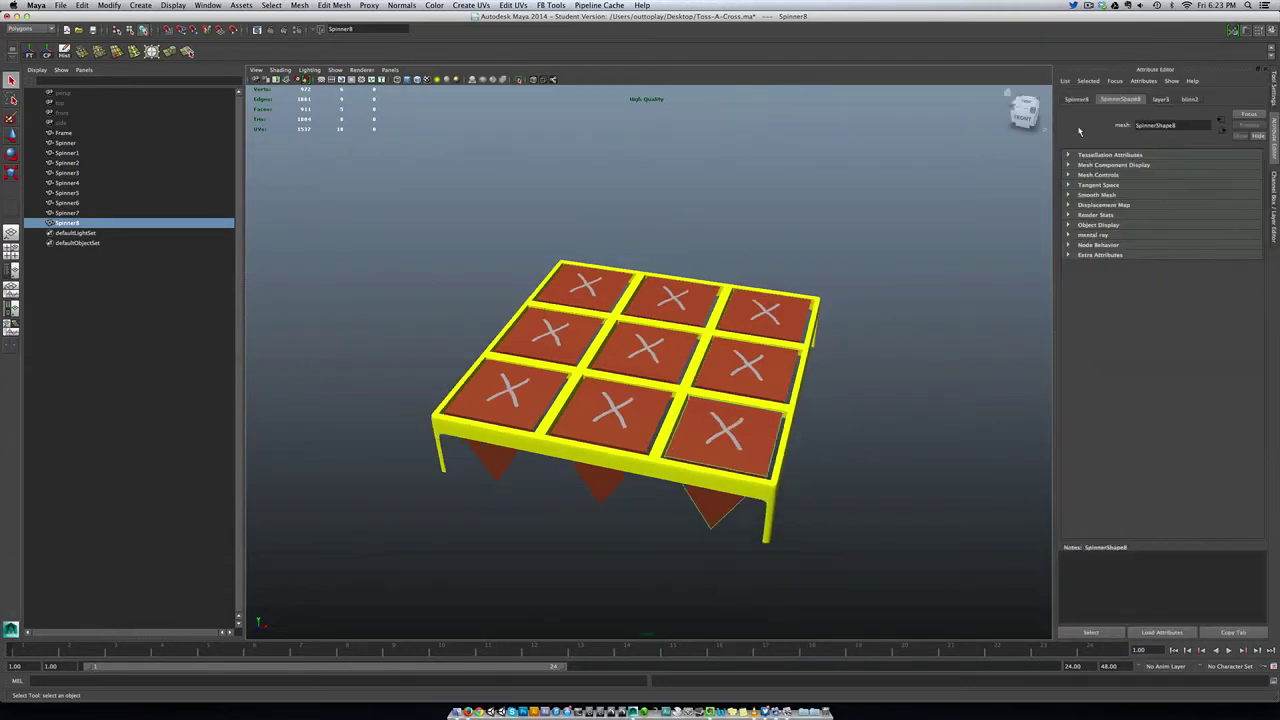
pyautogui.click(1191, 101)
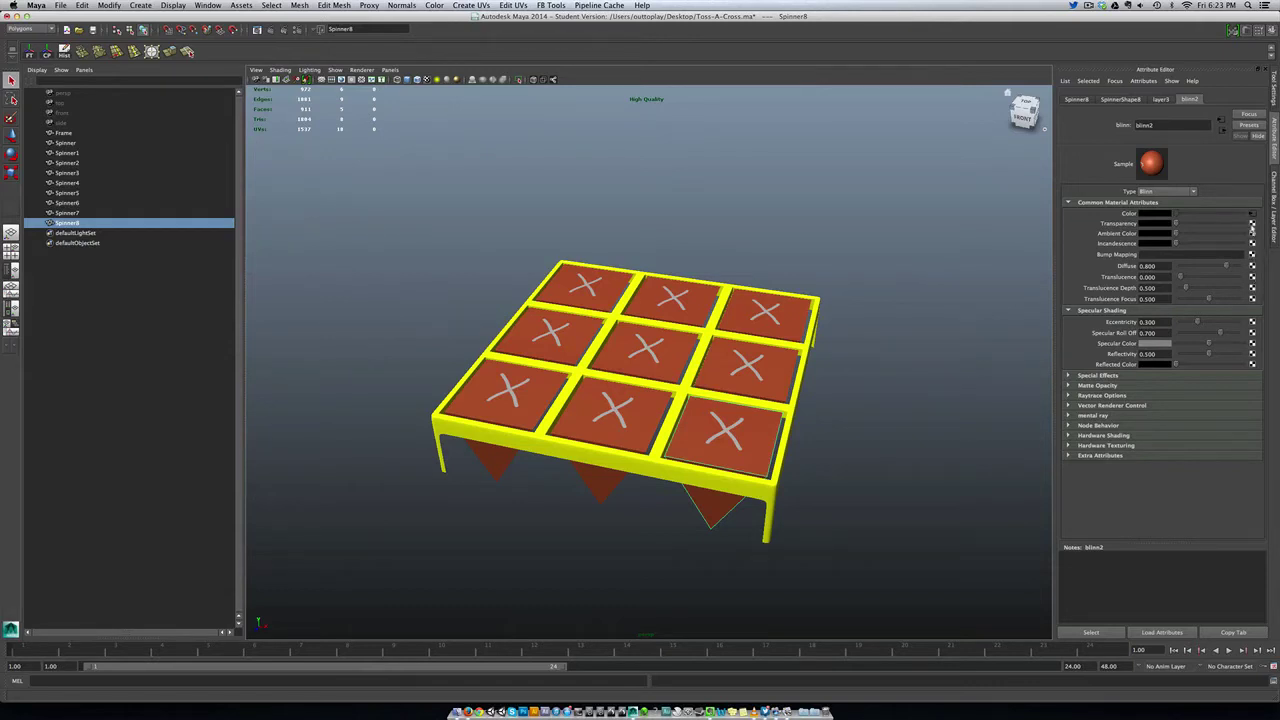
pyautogui.click(1253, 216)
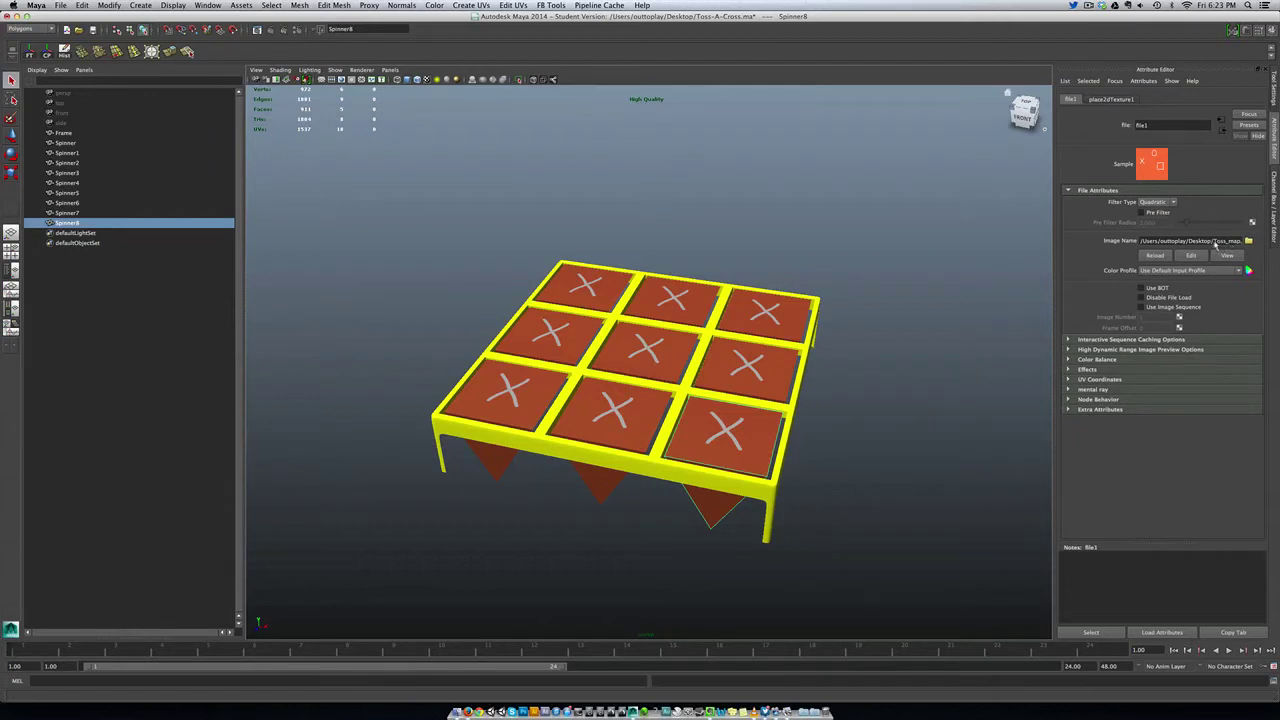
pyautogui.moveTo(1216, 243); pyautogui.dragTo(1248, 242)
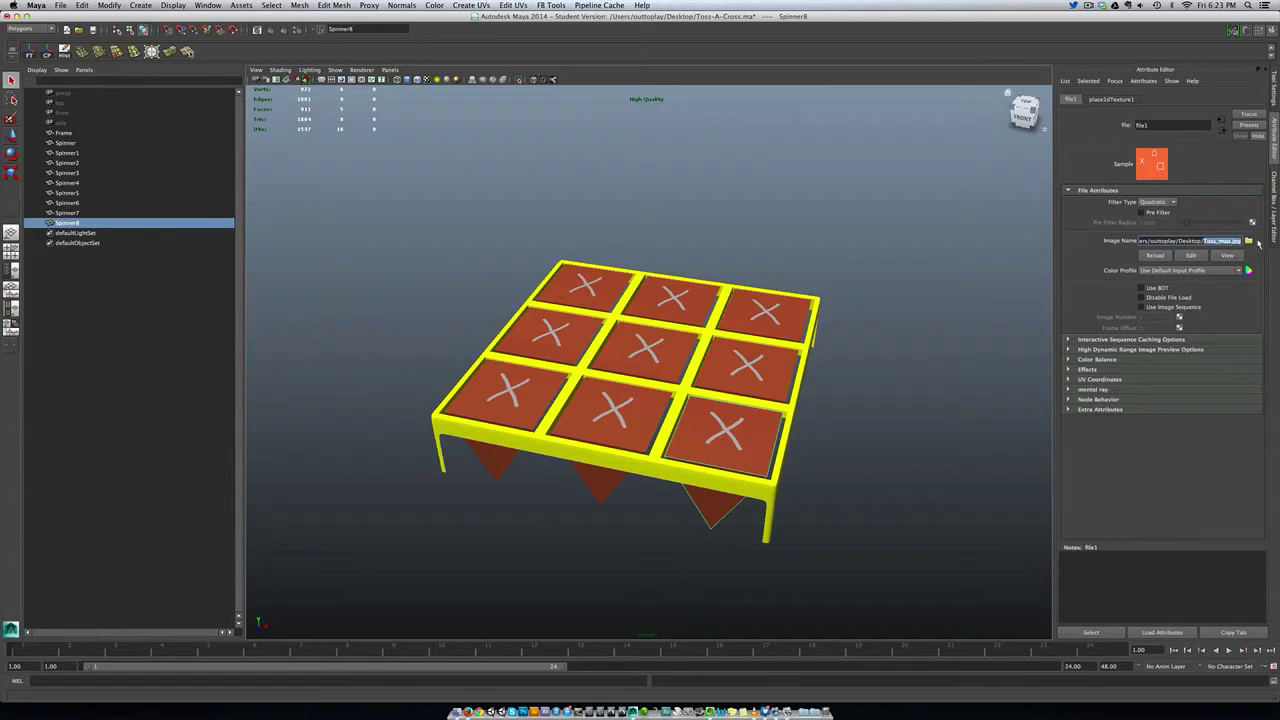
pyautogui.click(1249, 242)
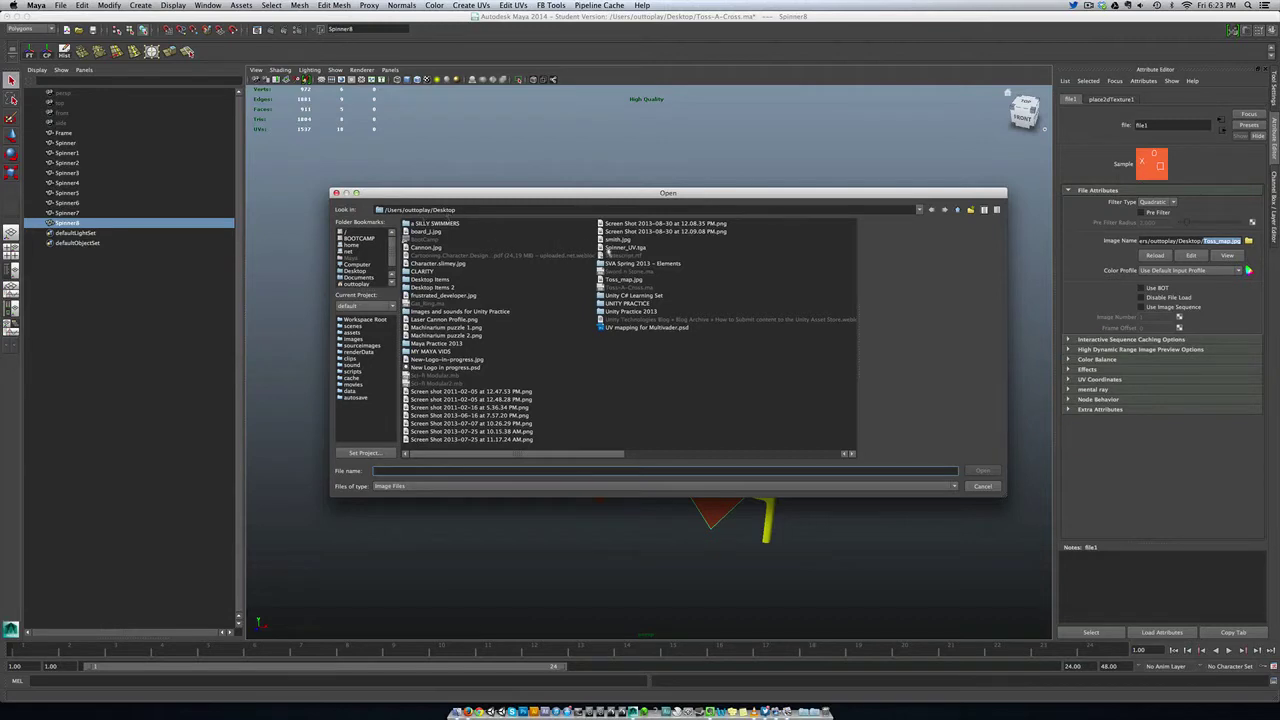
pyautogui.click(628, 280)
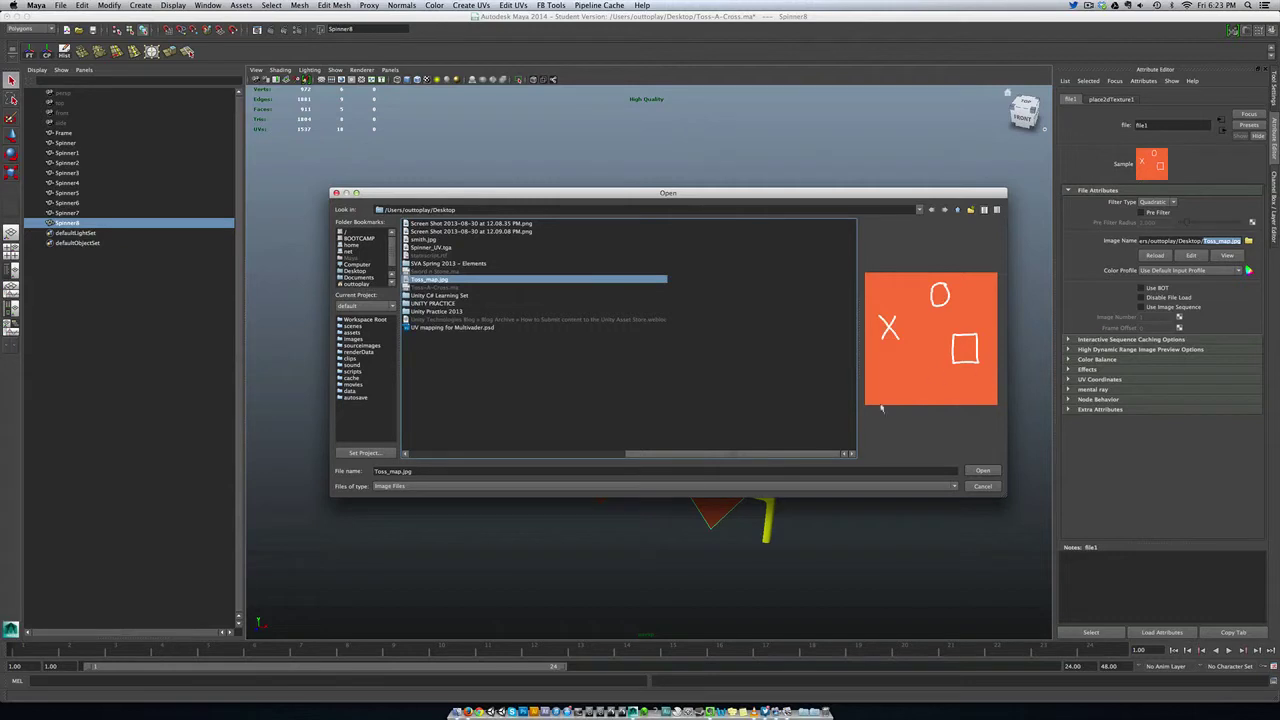
pyautogui.click(982, 470)
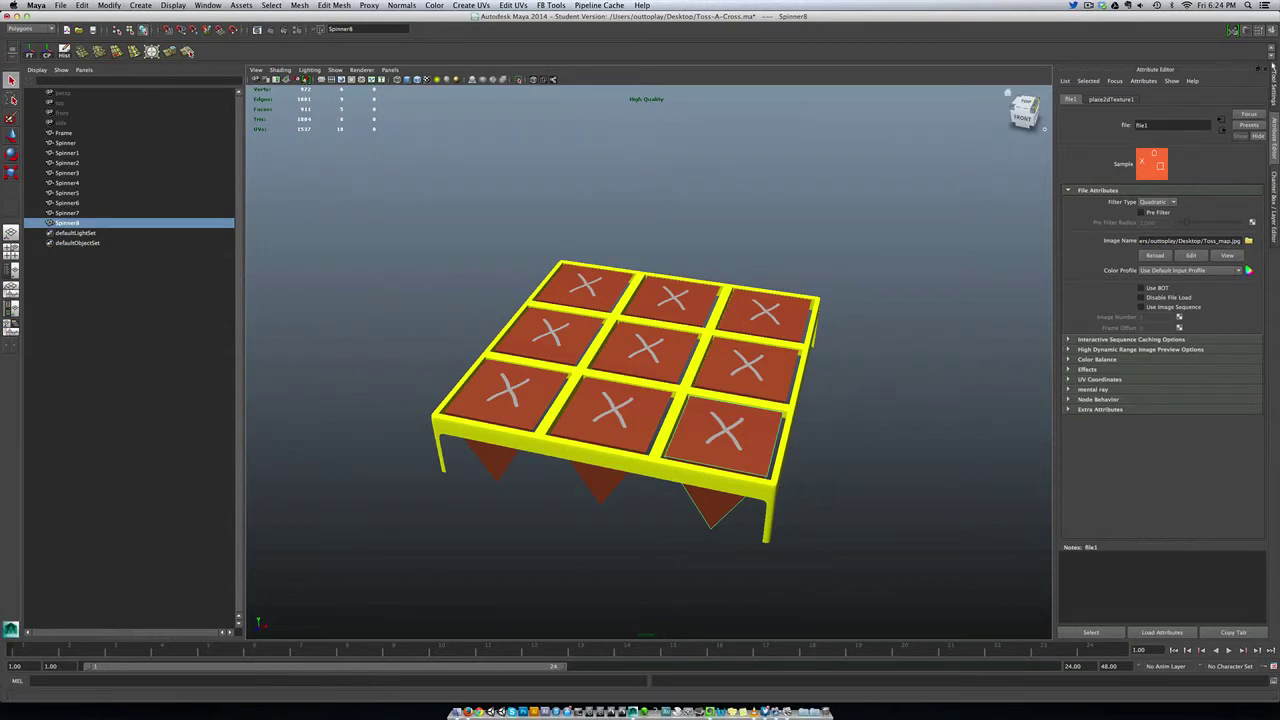
# - Toggle the selected spinner's display between its channel values and its full attributes, ending on the channels
pyautogui.click(1274, 176)
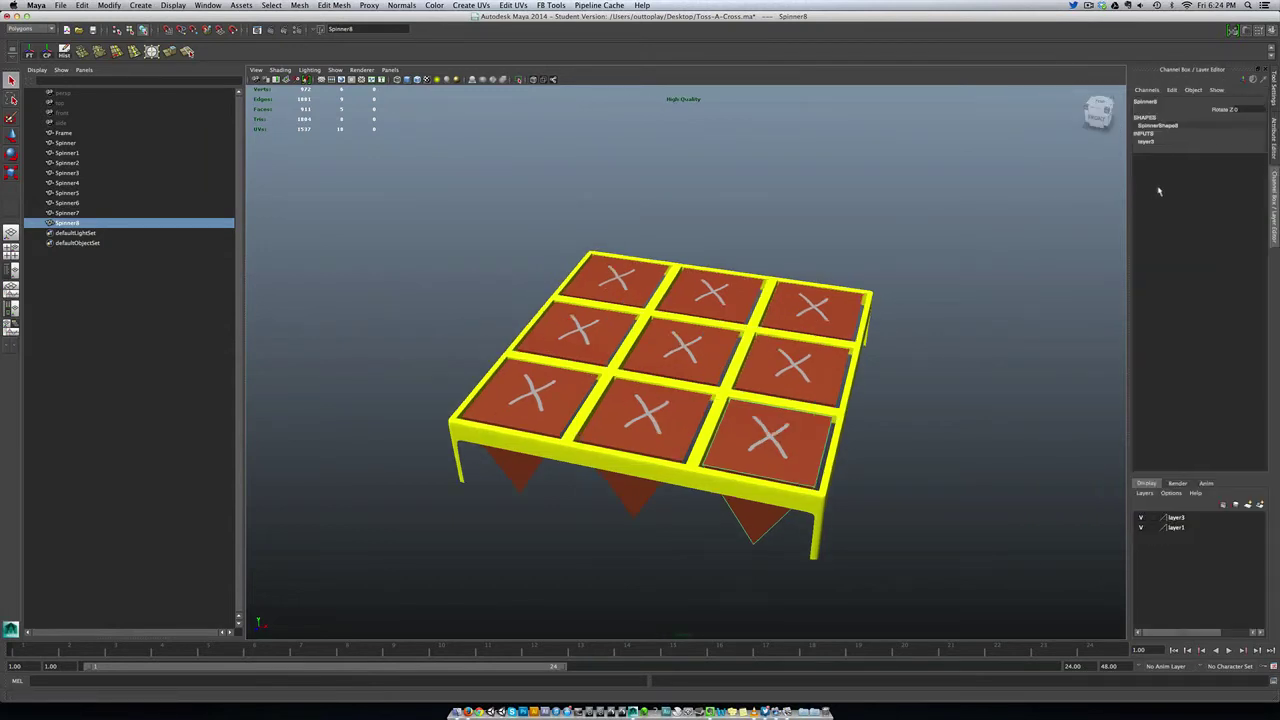
pyautogui.hotkey('ctrl', 'a')
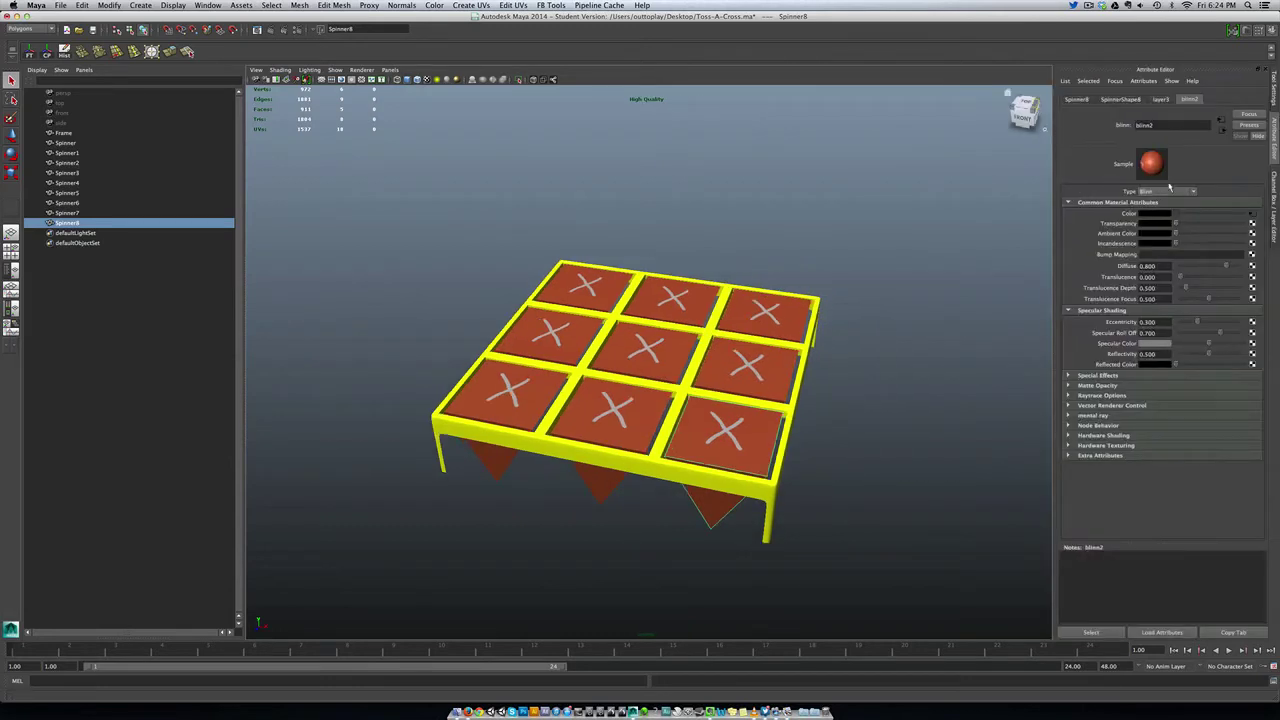
pyautogui.hotkey('ctrl', 'a')
pyautogui.hotkey('ctrl', 'a')
pyautogui.hotkey('ctrl', 'a')
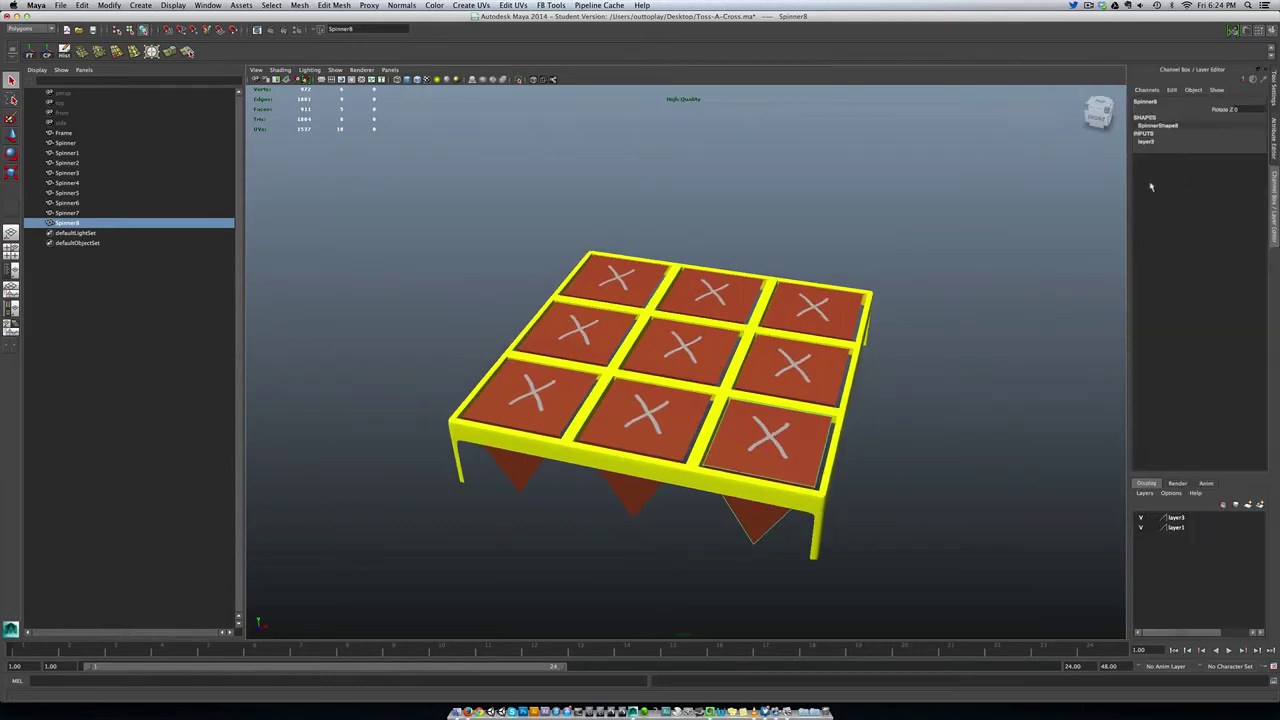
# - Select spinners across the board one at a time to examine their object names and available channels
pyautogui.click(796, 263)
pyautogui.click(835, 297)
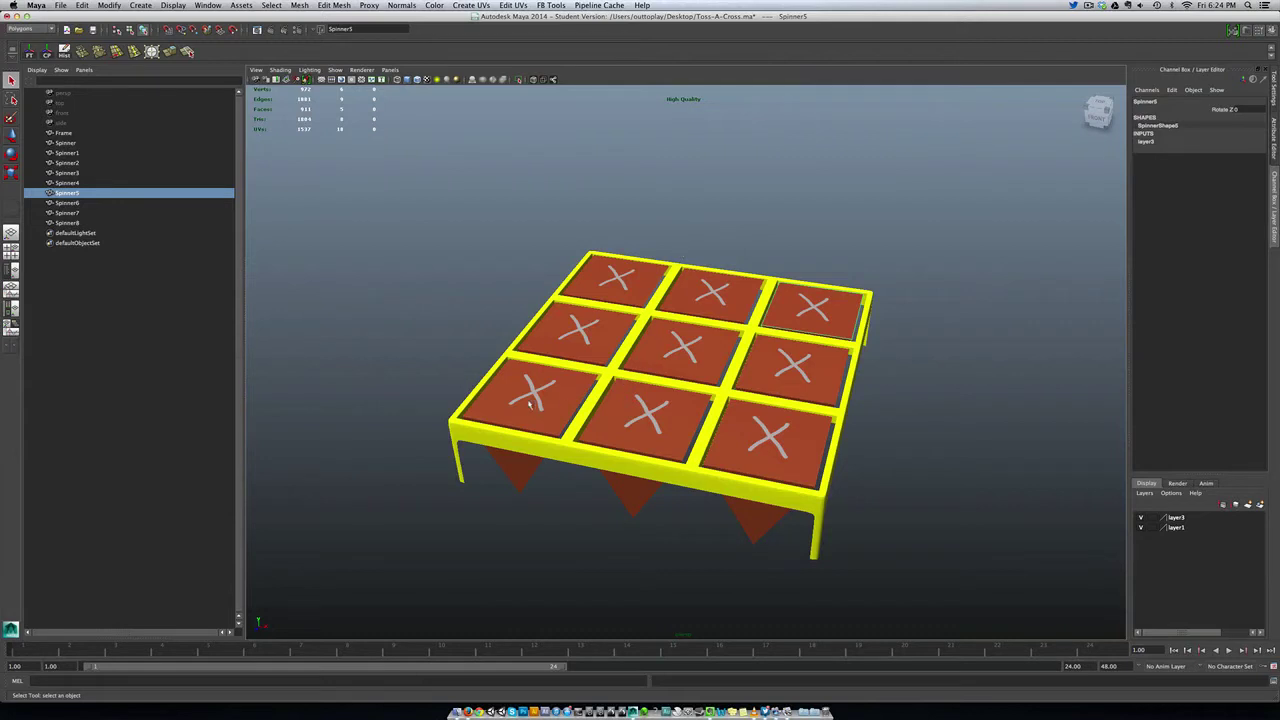
pyautogui.click(582, 355)
pyautogui.click(590, 340)
pyautogui.click(699, 323)
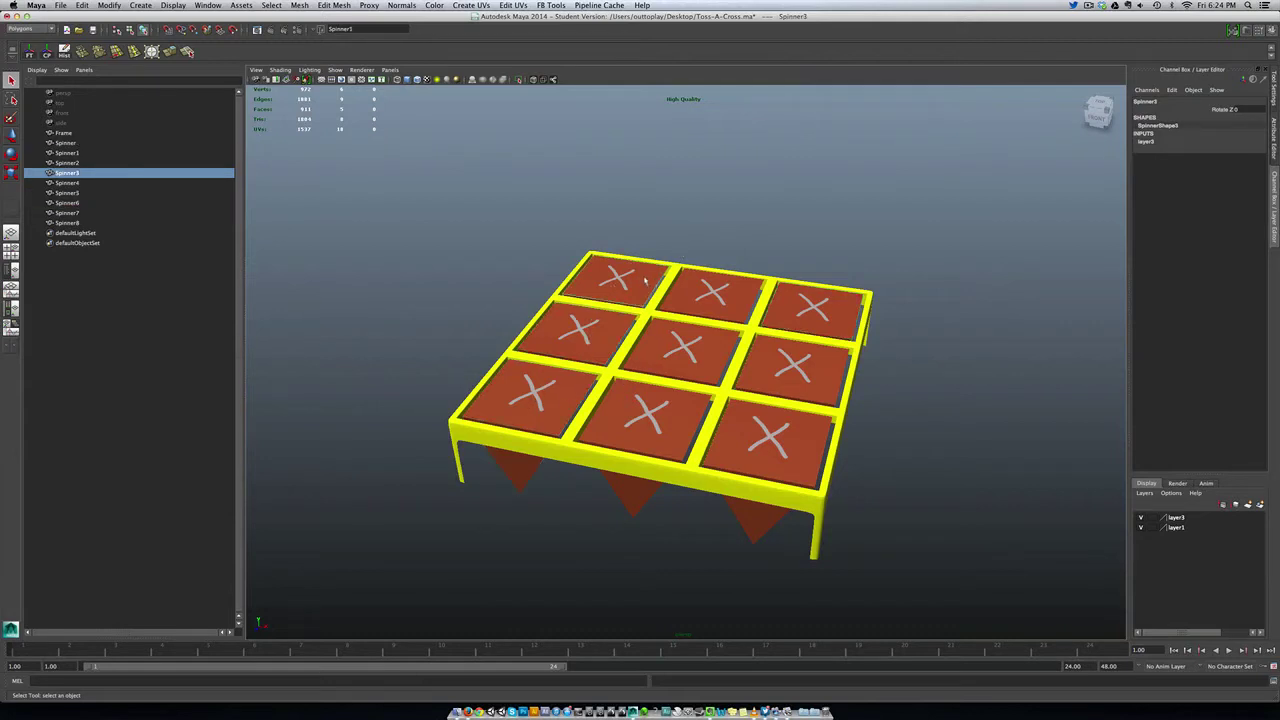
pyautogui.click(720, 316)
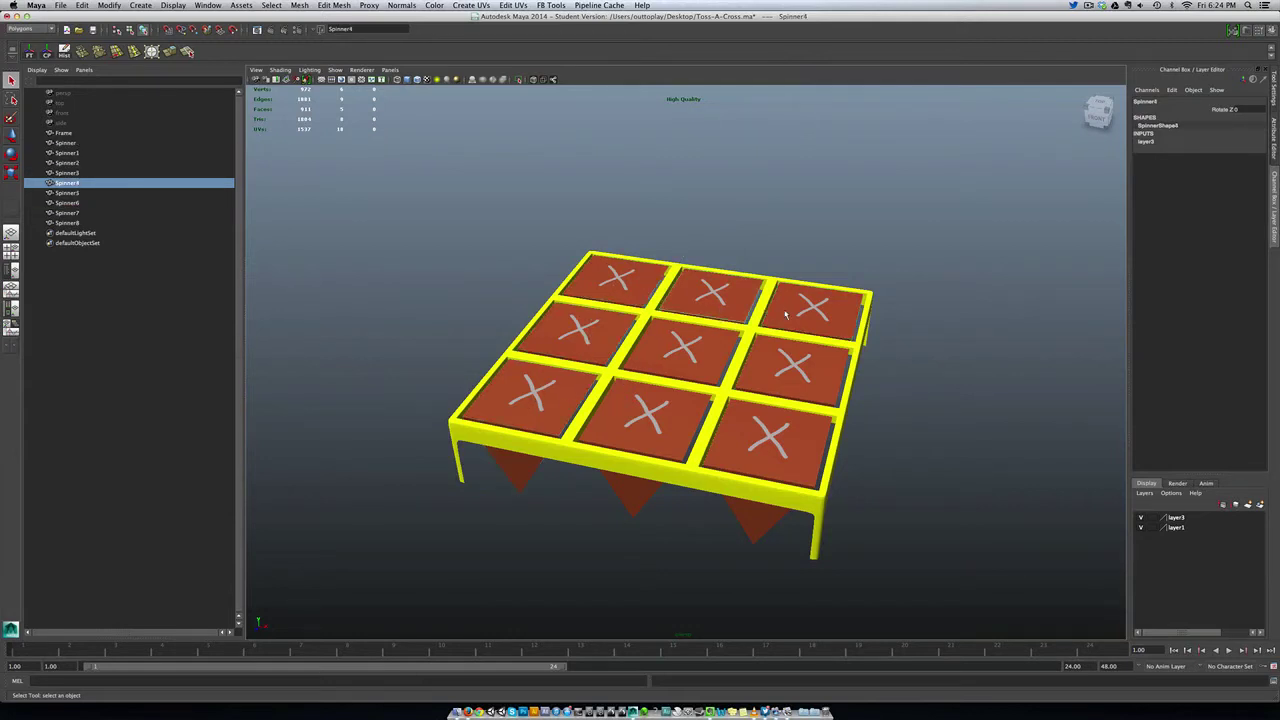
pyautogui.click(768, 312)
pyautogui.click(780, 367)
pyautogui.click(700, 365)
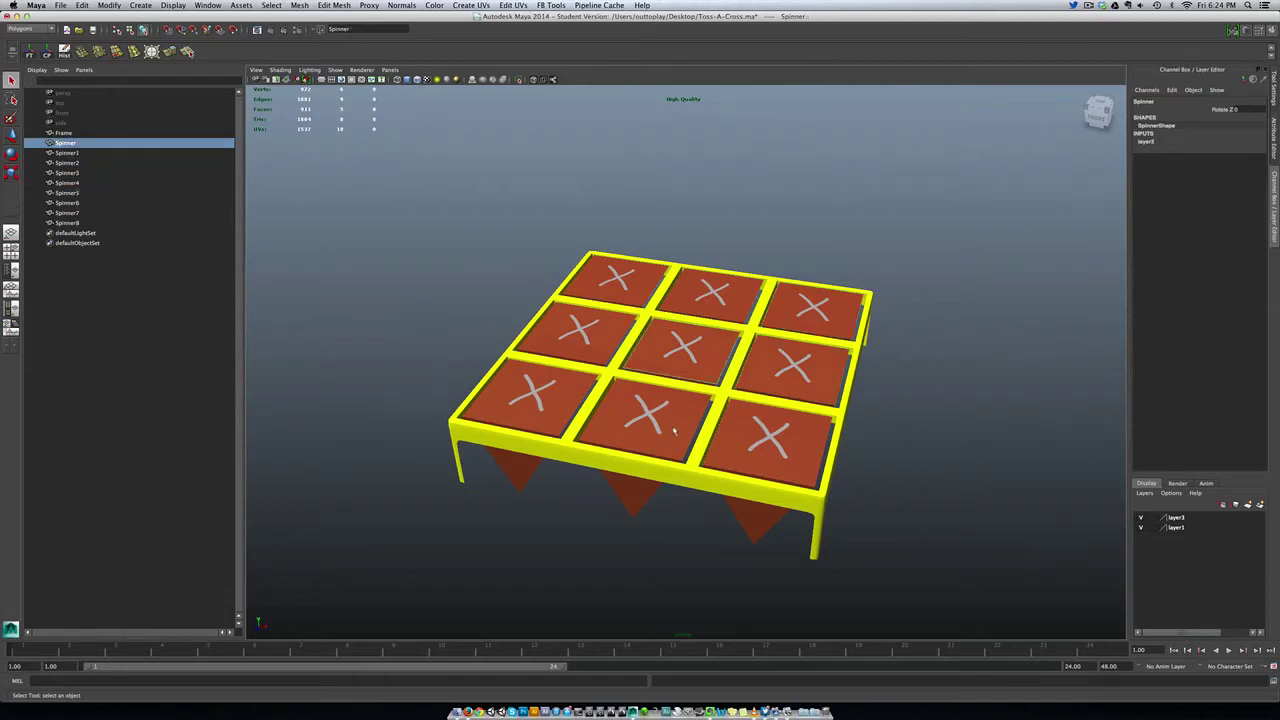
pyautogui.click(767, 425)
pyautogui.click(796, 370)
pyautogui.click(810, 313)
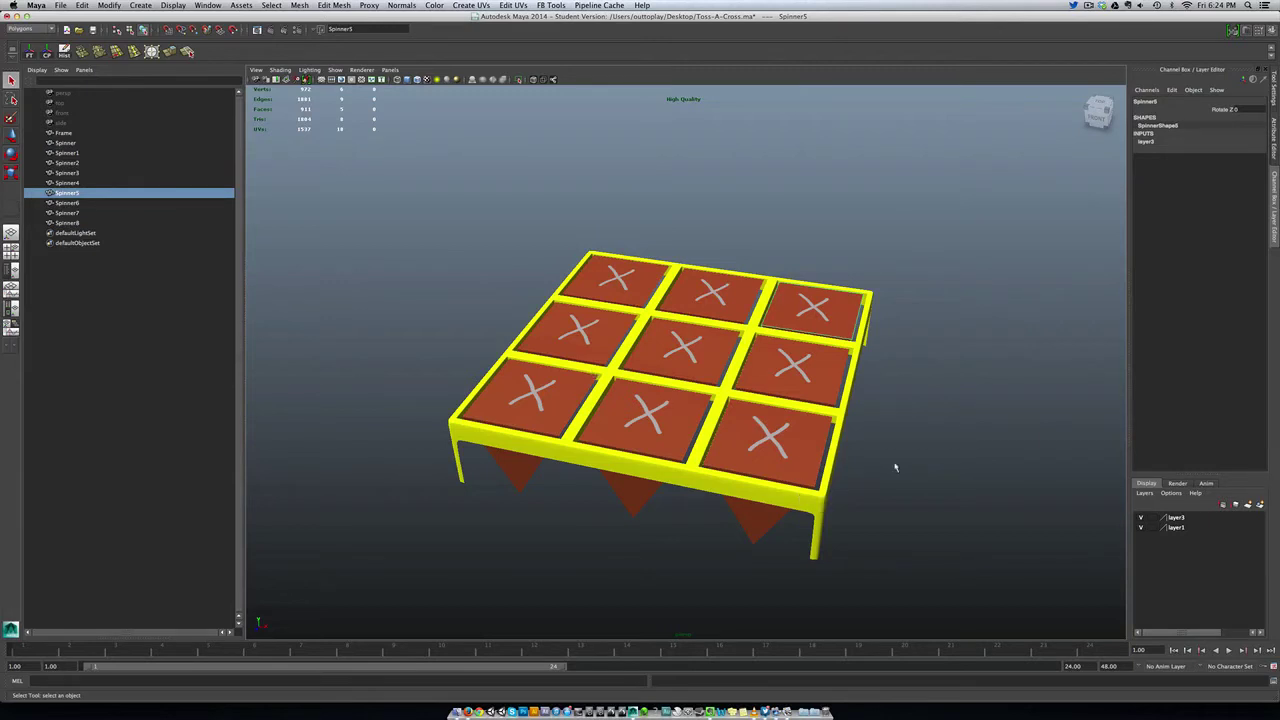
# - Lock and hide all of the Frame's translate, rotate, scale and visibility channels, and reselect the Frame to check
pyautogui.click(819, 509)
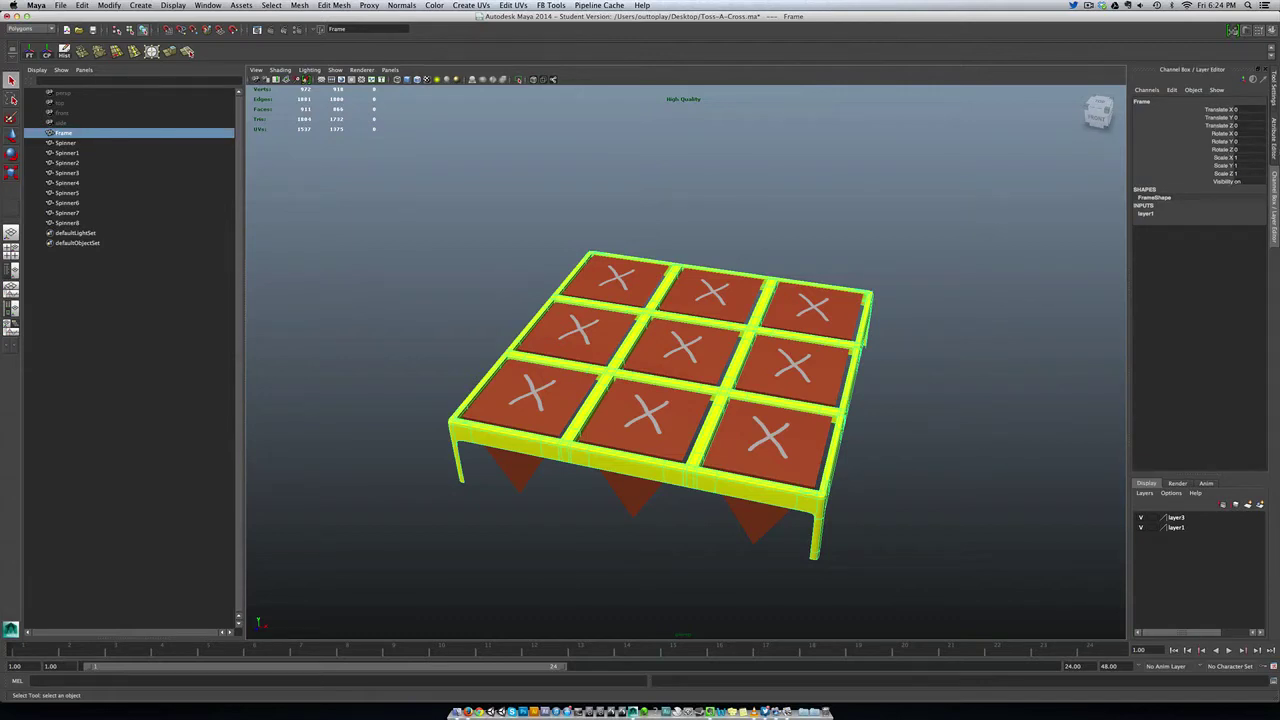
pyautogui.click(1212, 110)
pyautogui.press('w')
pyautogui.moveTo(1212, 110); pyautogui.dragTo(1226, 184)
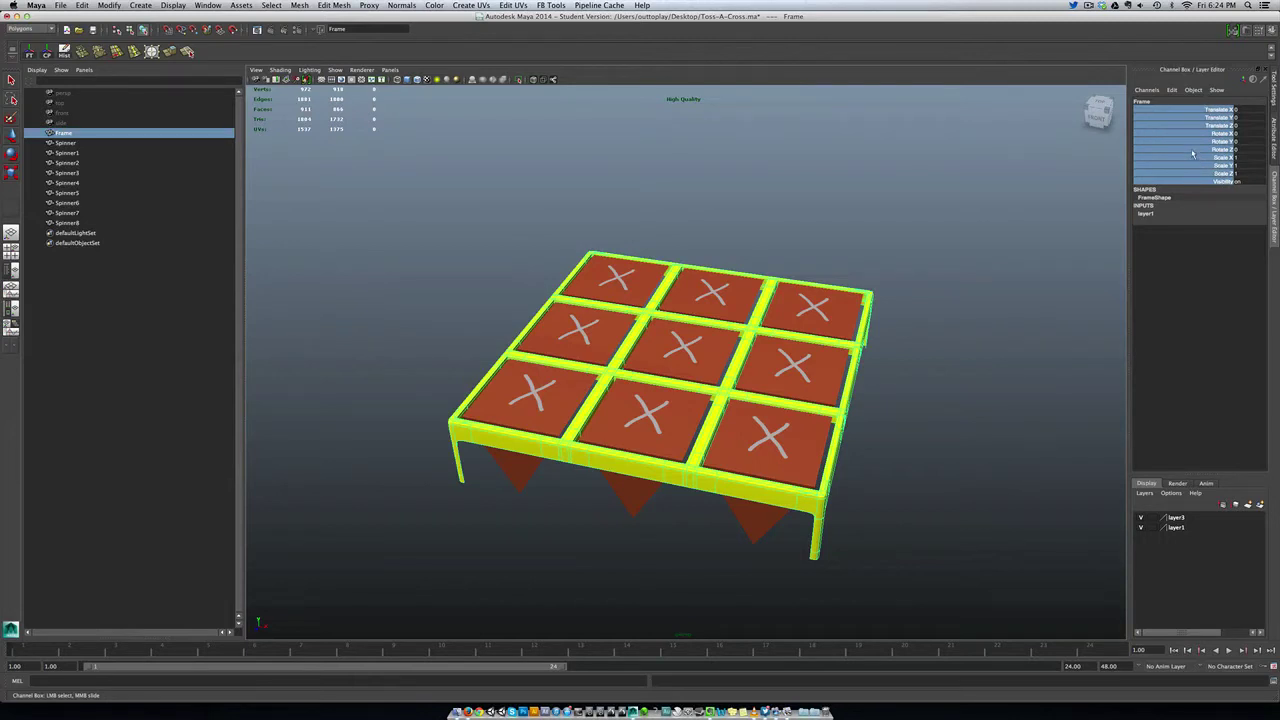
pyautogui.rightClick(1192, 154)
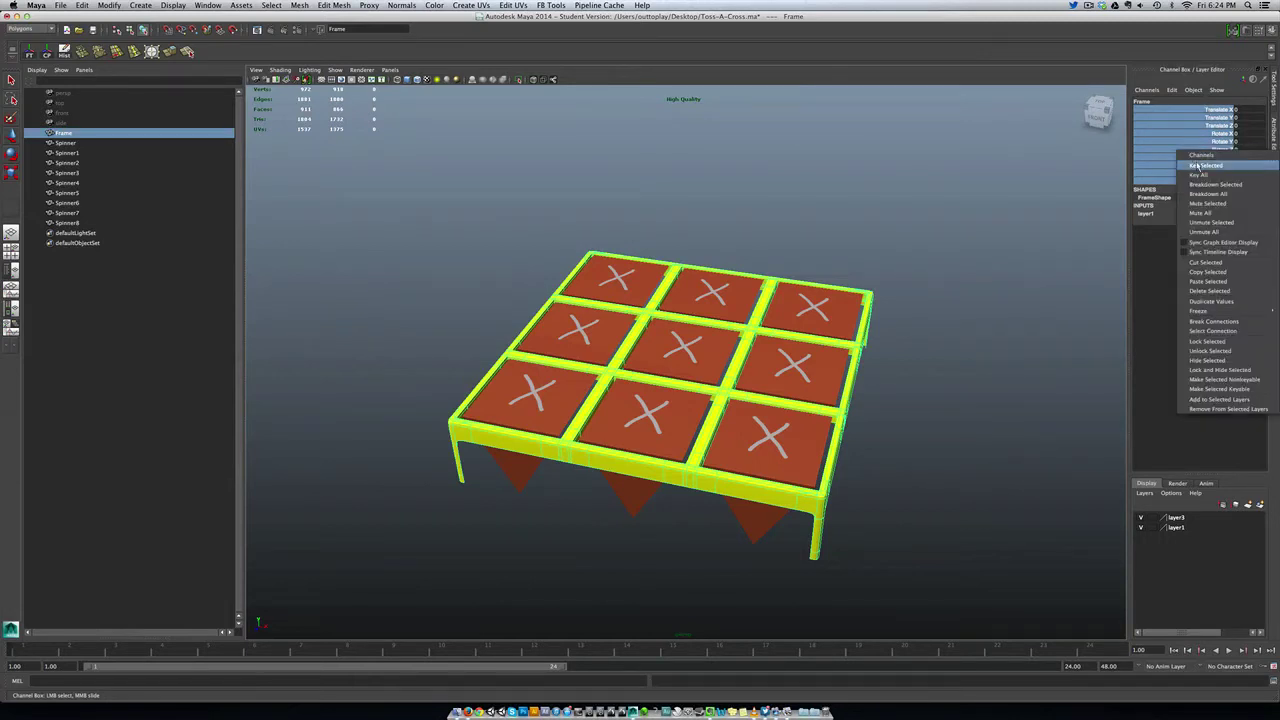
pyautogui.click(1227, 374)
pyautogui.click(1074, 303)
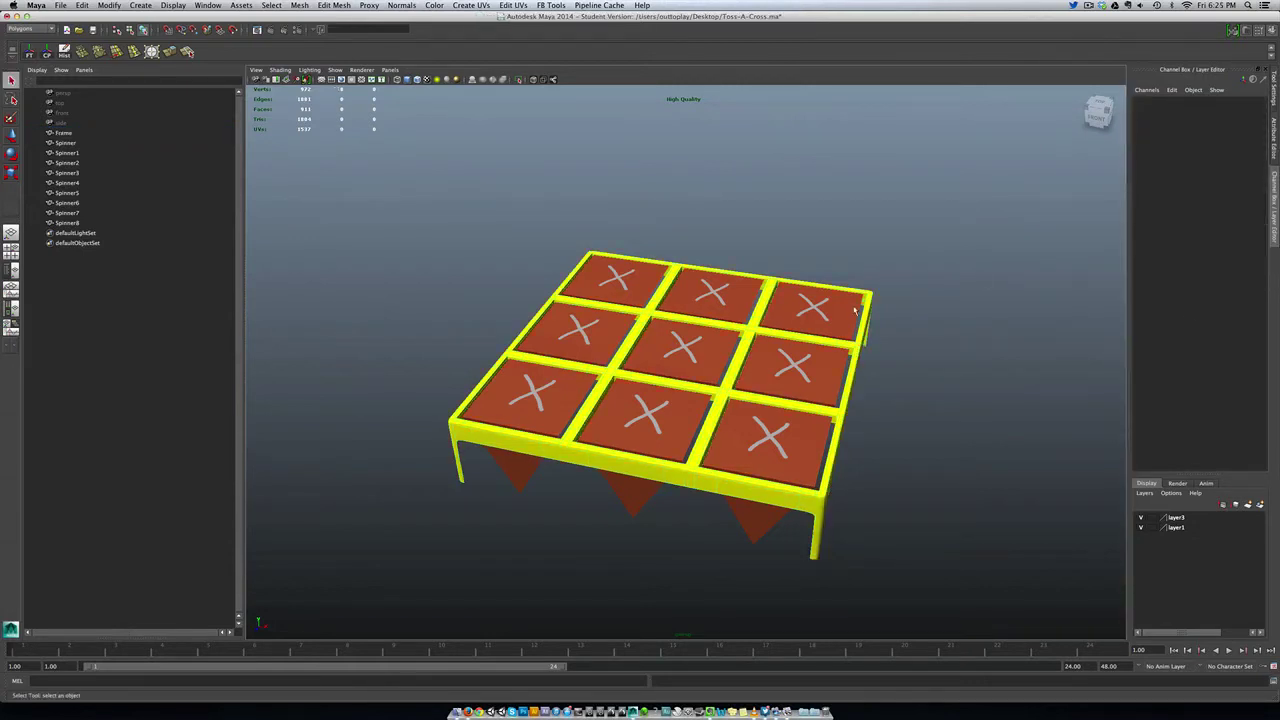
pyautogui.click(862, 340)
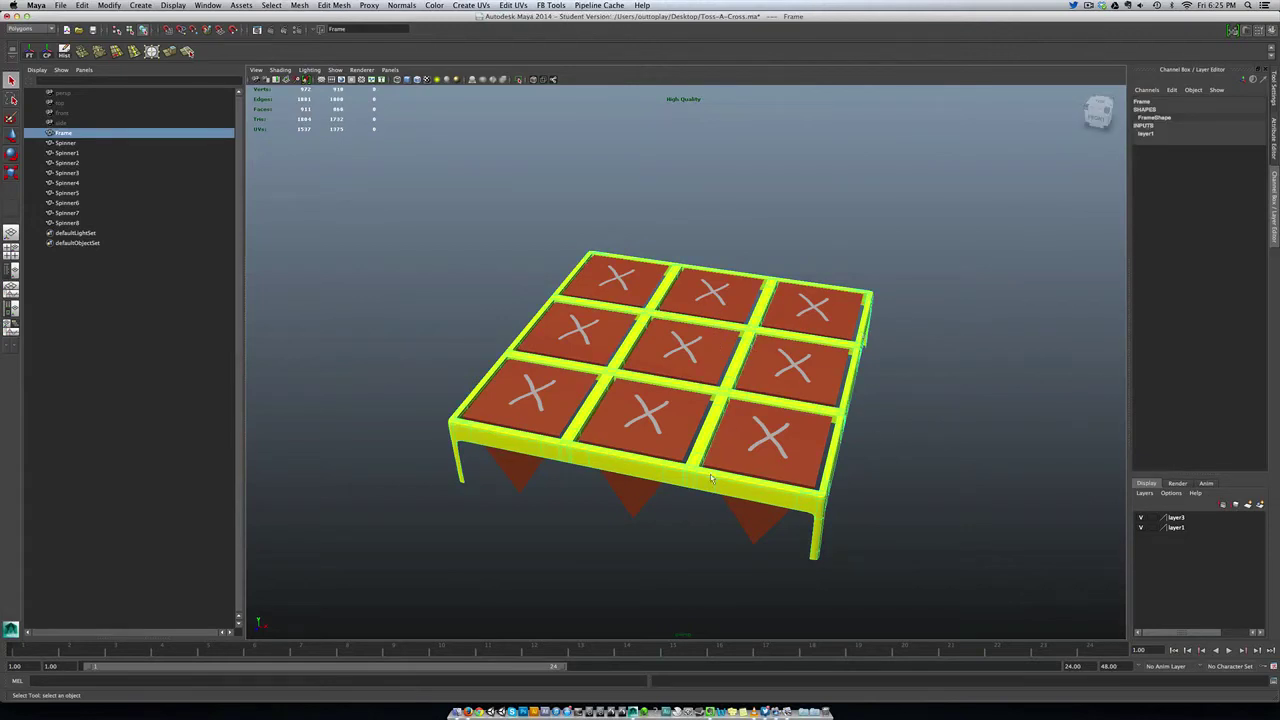
pyautogui.click(449, 391)
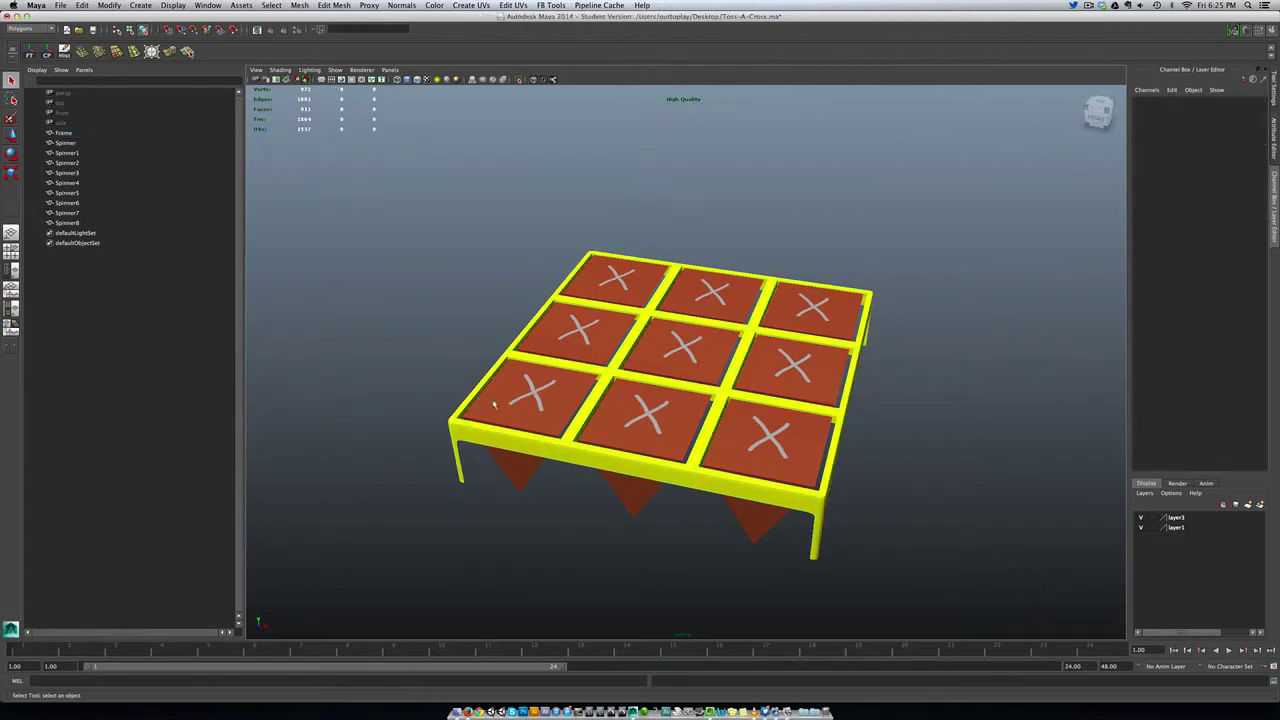
# - Try rotating the near-left corner spinner slightly around its Z axis, undo the rotation and clear the selection
pyautogui.click(497, 407)
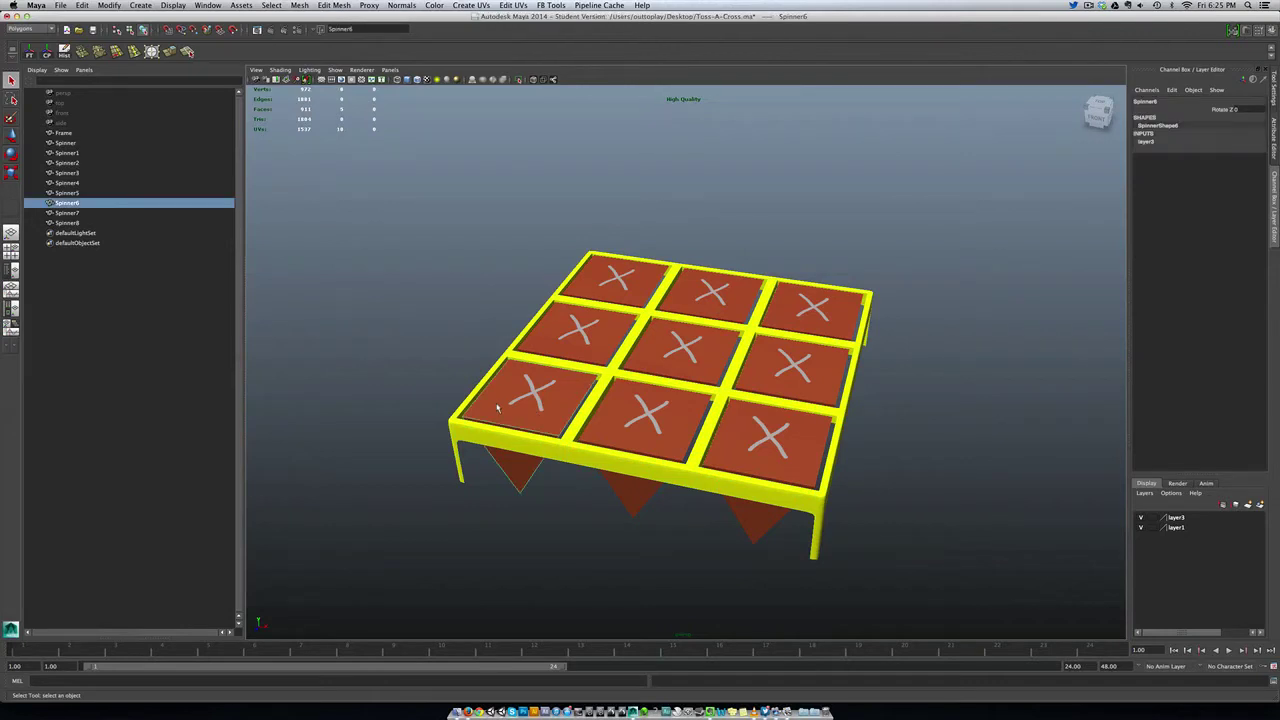
pyautogui.press('e')
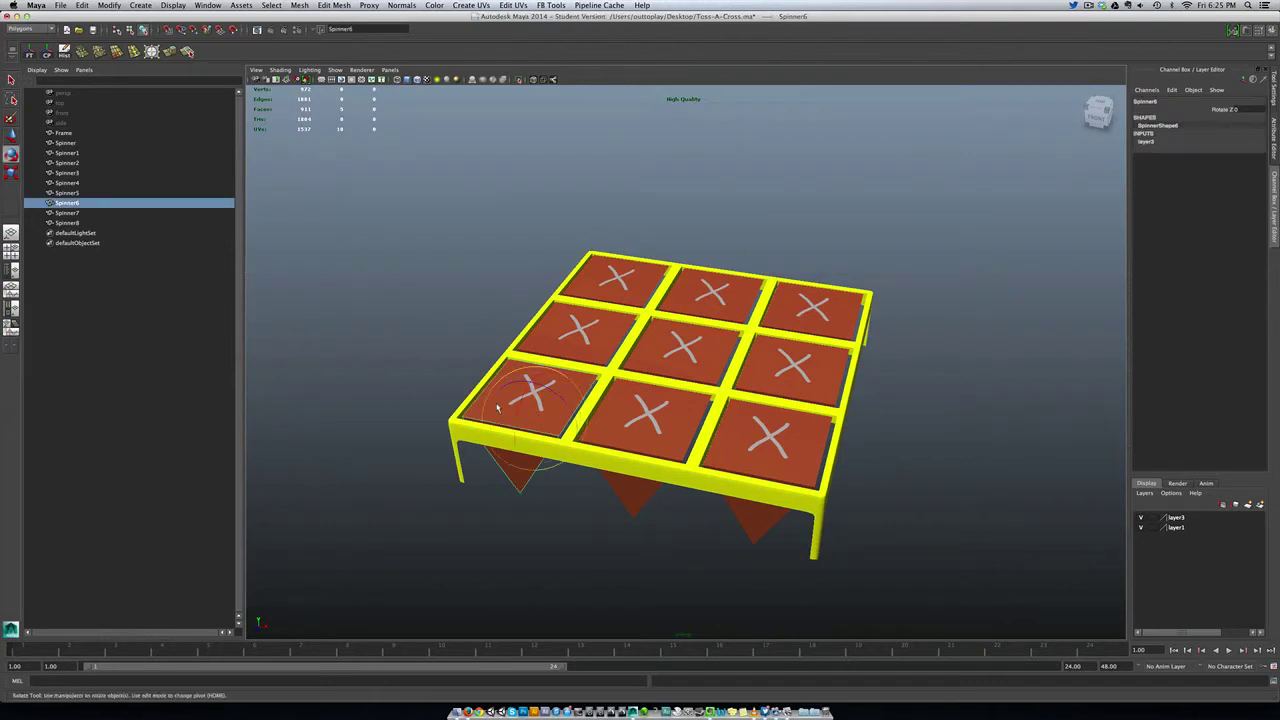
pyautogui.moveTo(541, 388); pyautogui.dragTo(661, 197)
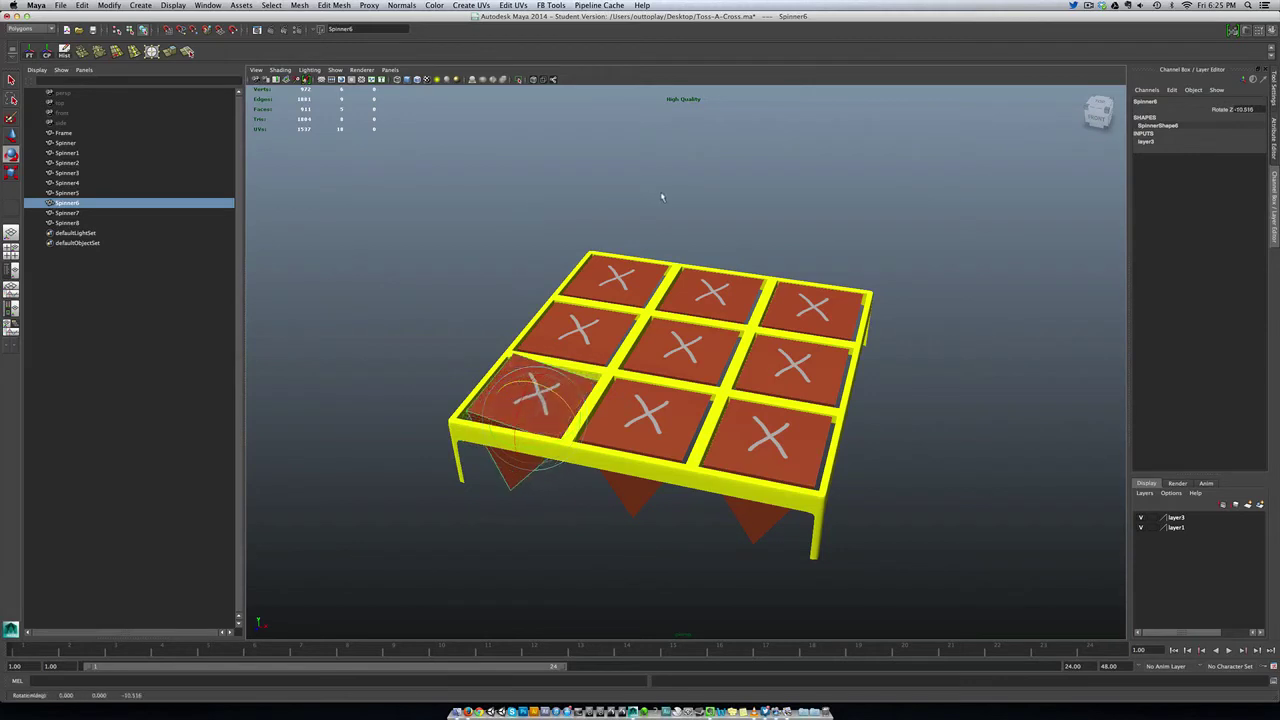
pyautogui.hotkey('ctrl', 'z')
pyautogui.click(354, 300)
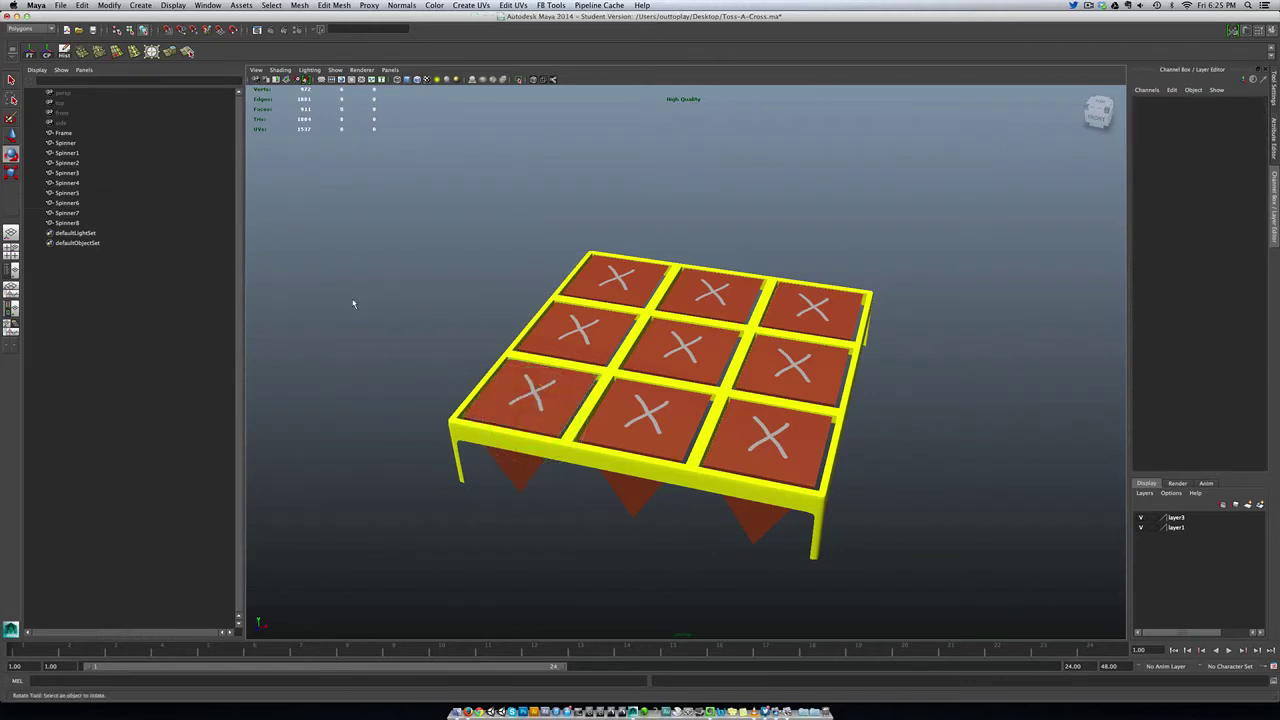
# - Select the near-left corner spinner, play the timeline and park the current time at frame 24
pyautogui.click(520, 387)
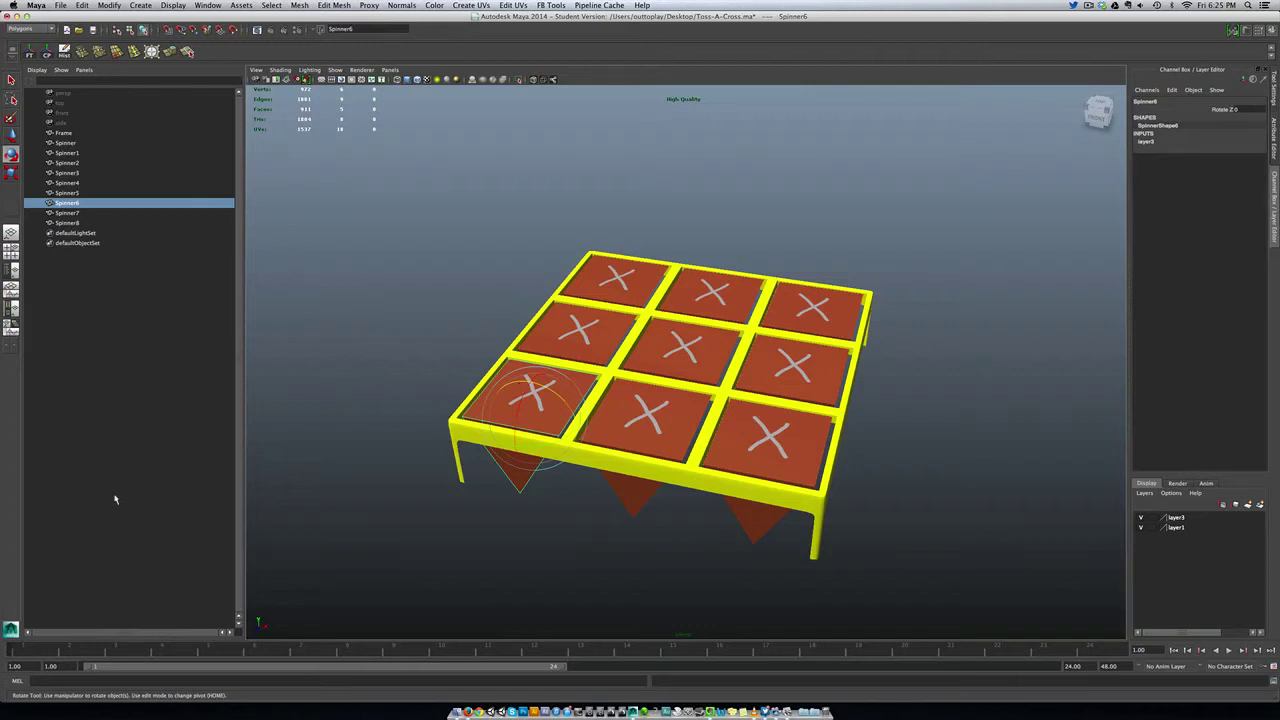
pyautogui.hotkey('alt', 'v')
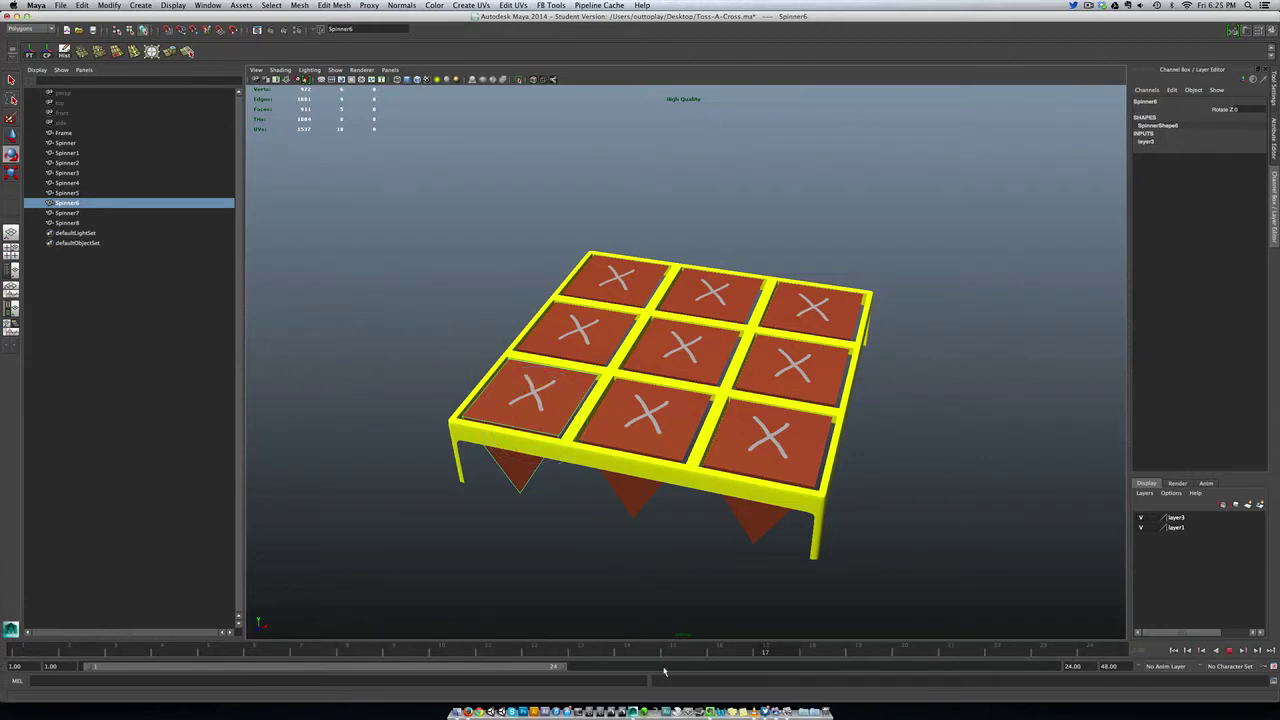
pyautogui.click(1088, 652)
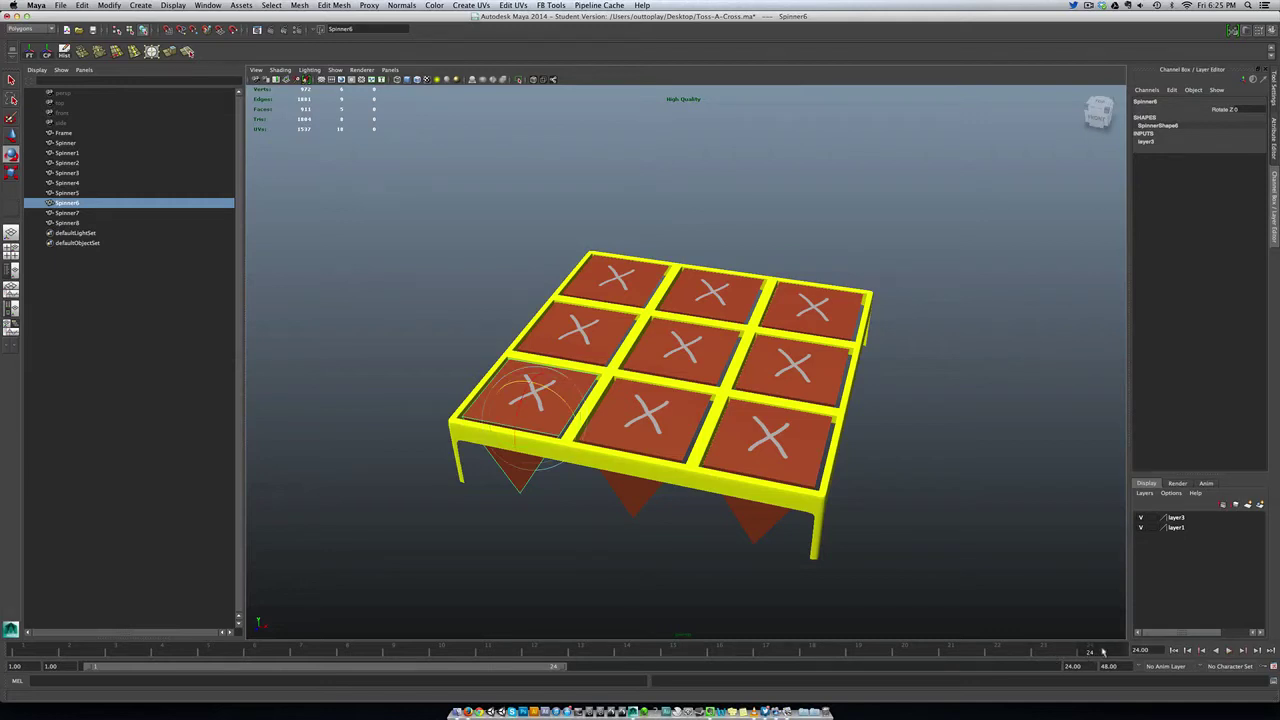
# - Extend the scene's animation end time to frame 400
pyautogui.doubleClick(1090, 667)
pyautogui.doubleClick(1121, 667)
pyautogui.write('4')
pyautogui.press('Return')
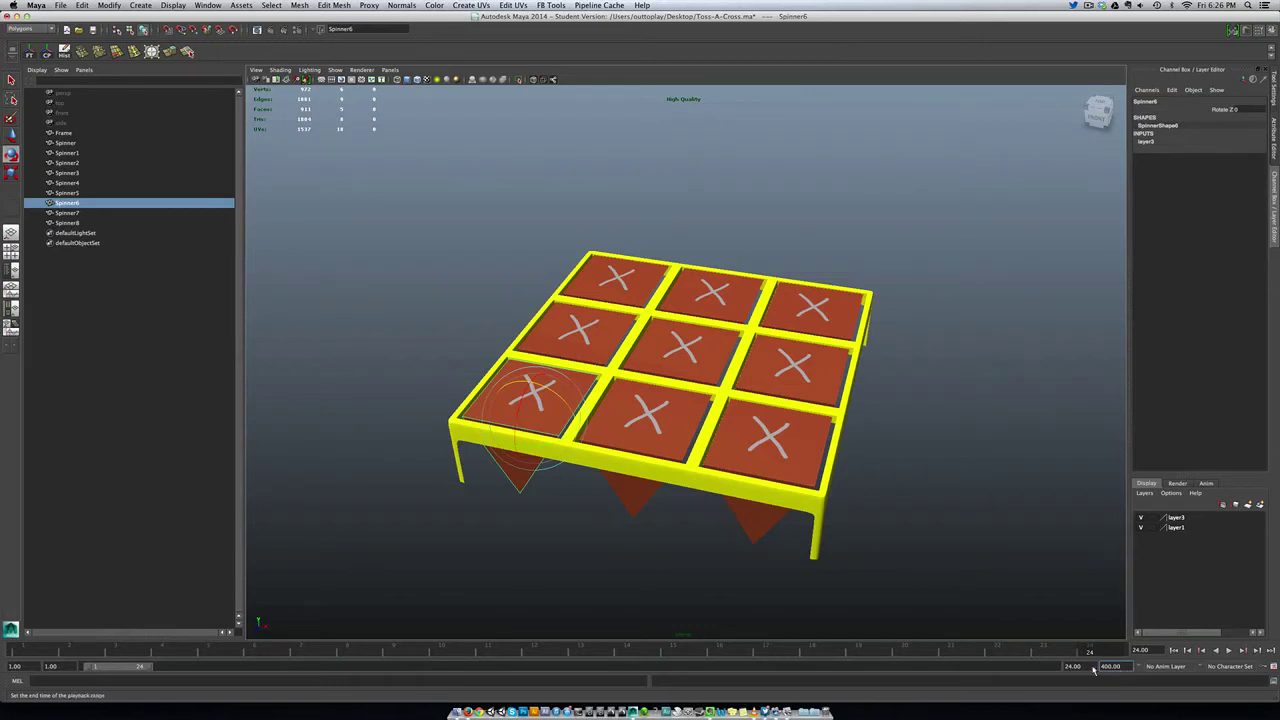
pyautogui.moveTo(1090, 652); pyautogui.dragTo(1122, 655)
# - Set the playback range's end time to frame 400
pyautogui.doubleClick(1073, 666)
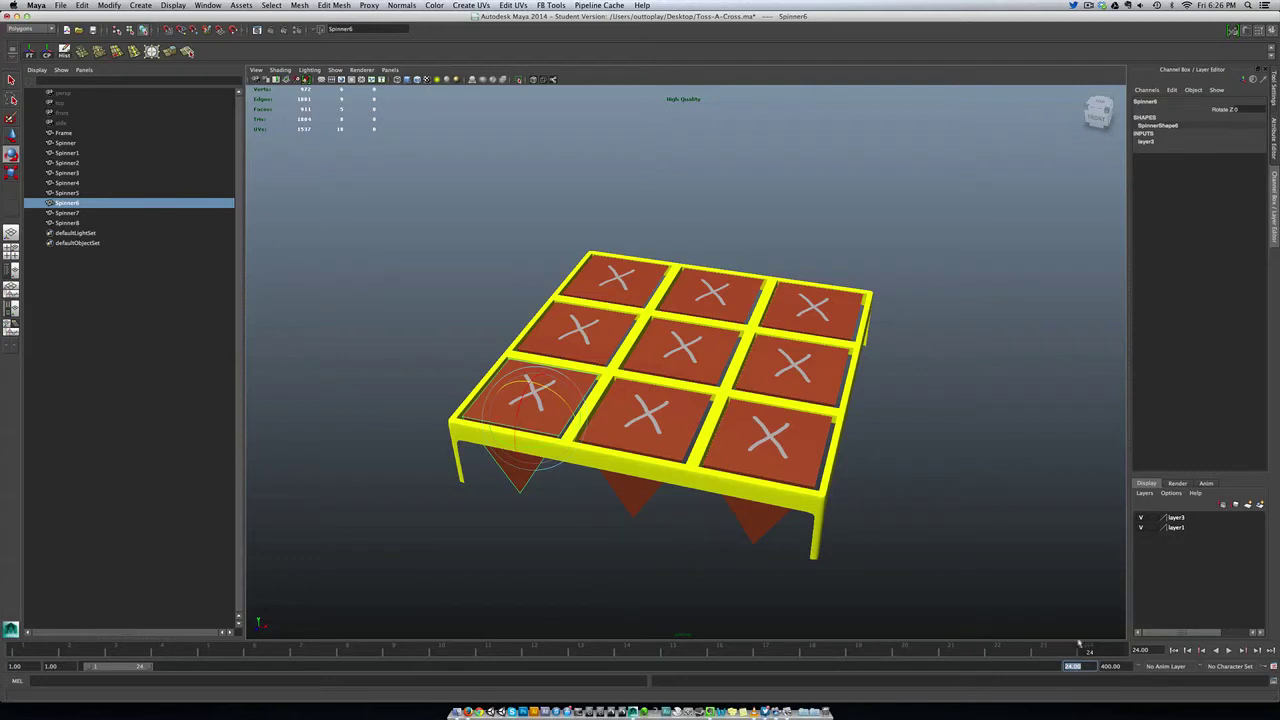
pyautogui.click(1086, 669)
pyautogui.doubleClick(1084, 667)
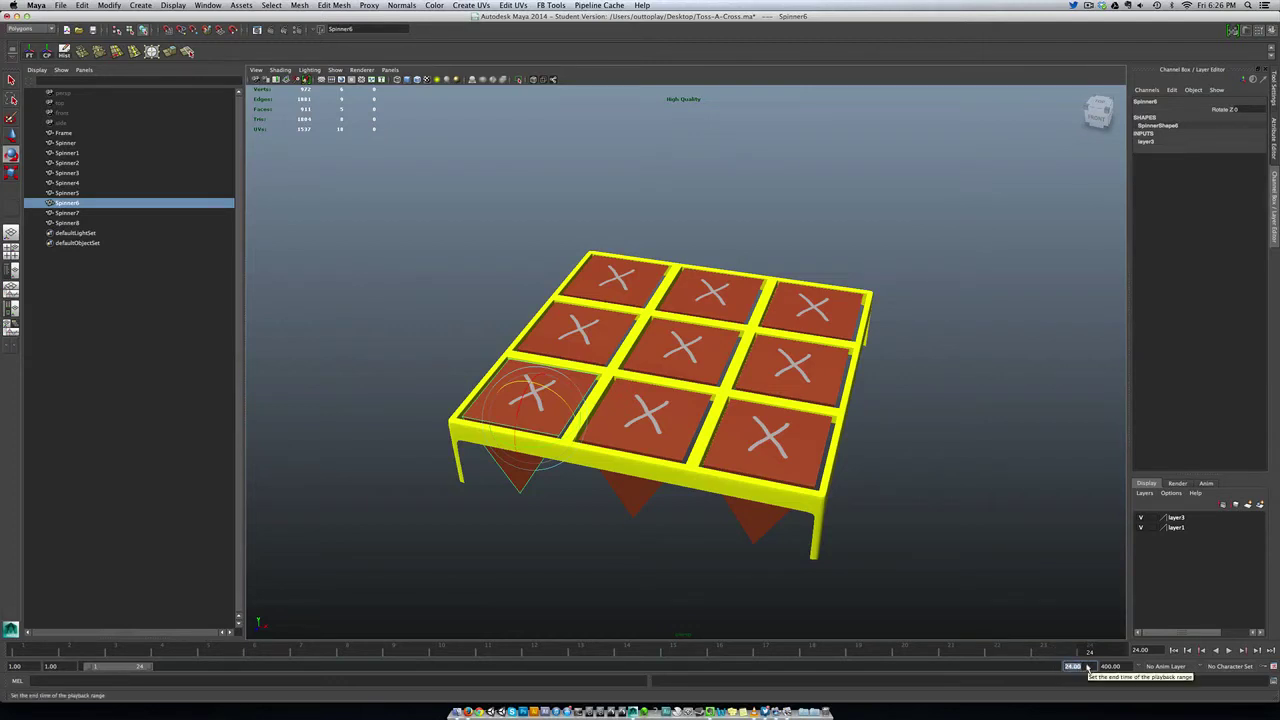
pyautogui.write('400')
pyautogui.press('Return')
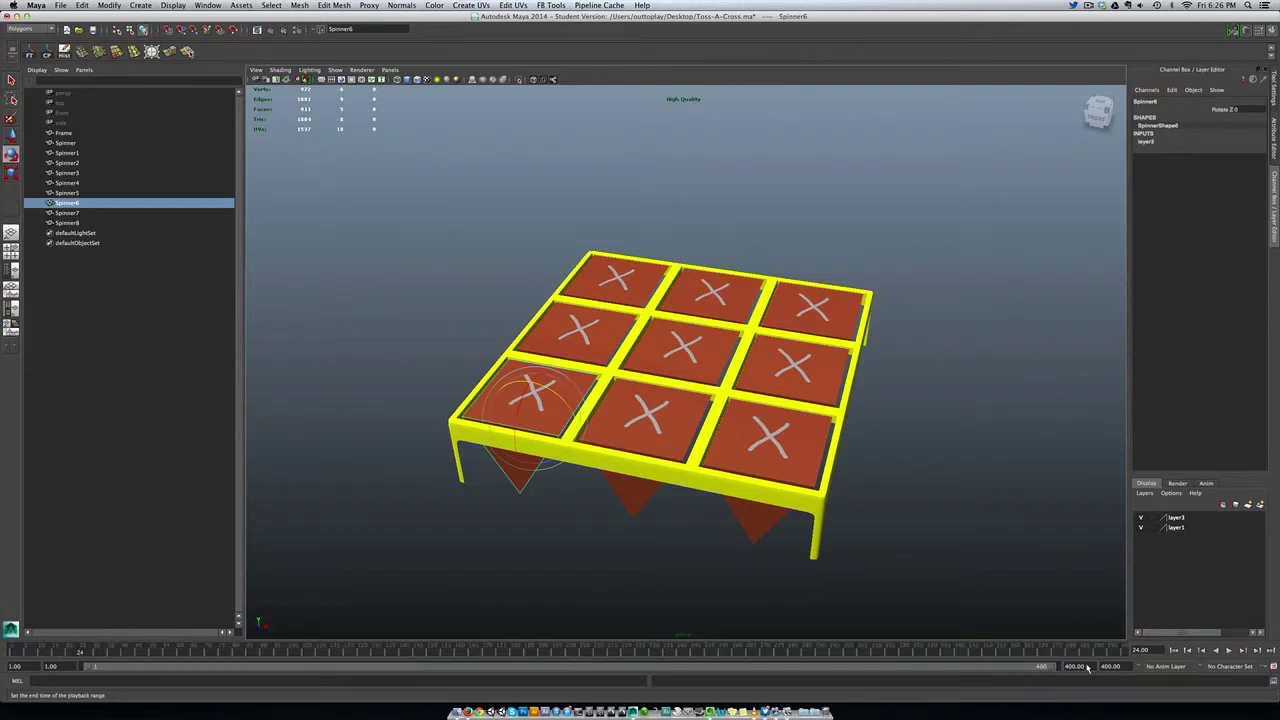
# - Play the timeline briefly, shorten the visible playback range to end at frame 200 and clear the selection
pyautogui.hotkey('alt', 'v')
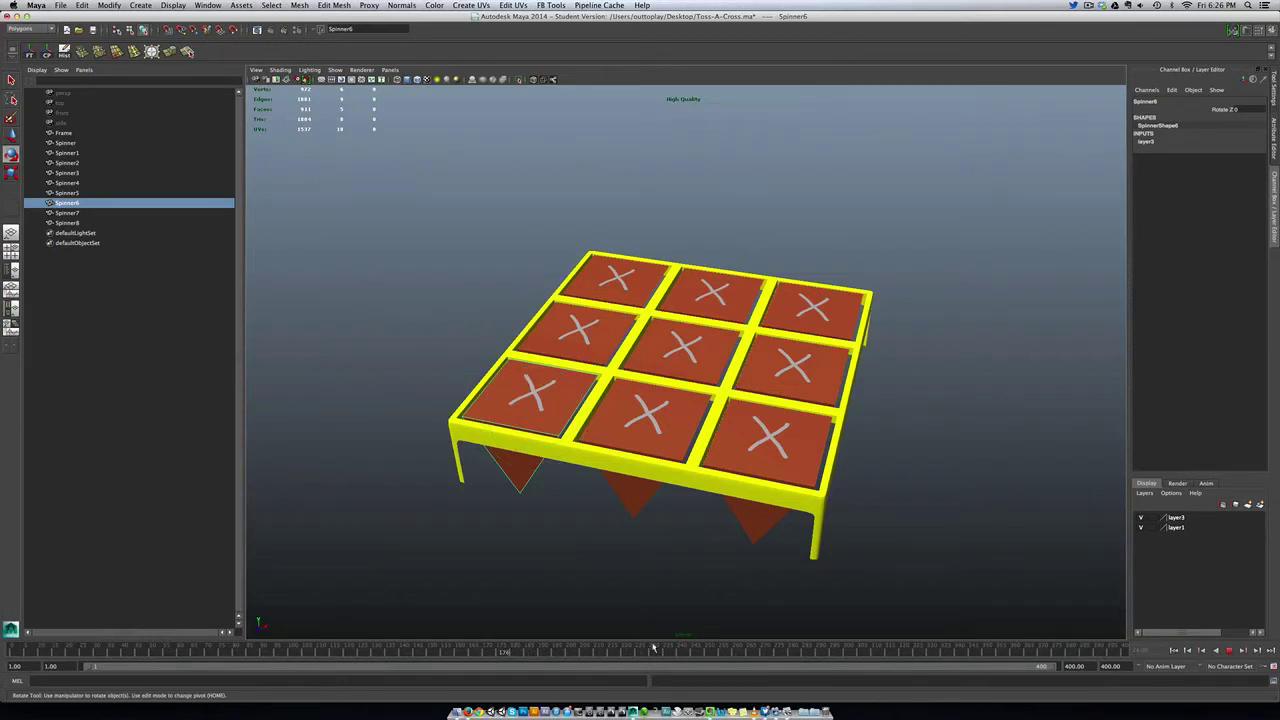
pyautogui.hotkey('alt', 'v')
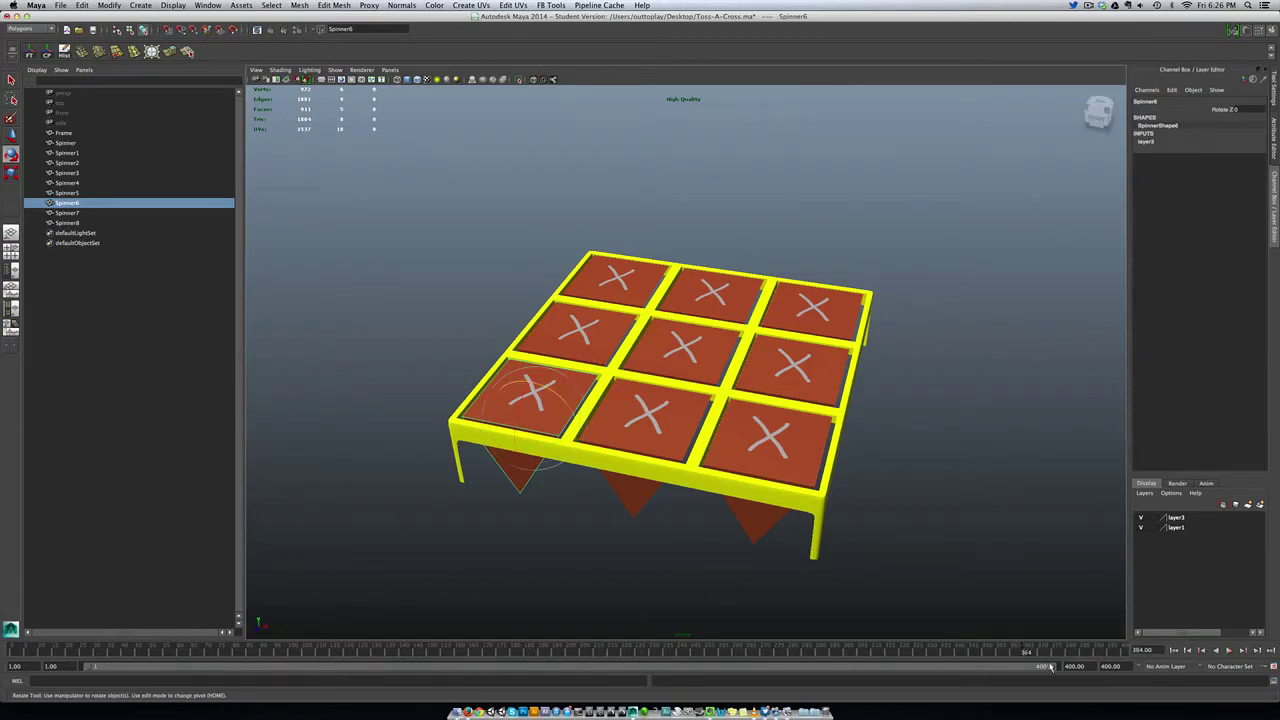
pyautogui.moveTo(1052, 668); pyautogui.dragTo(566, 674)
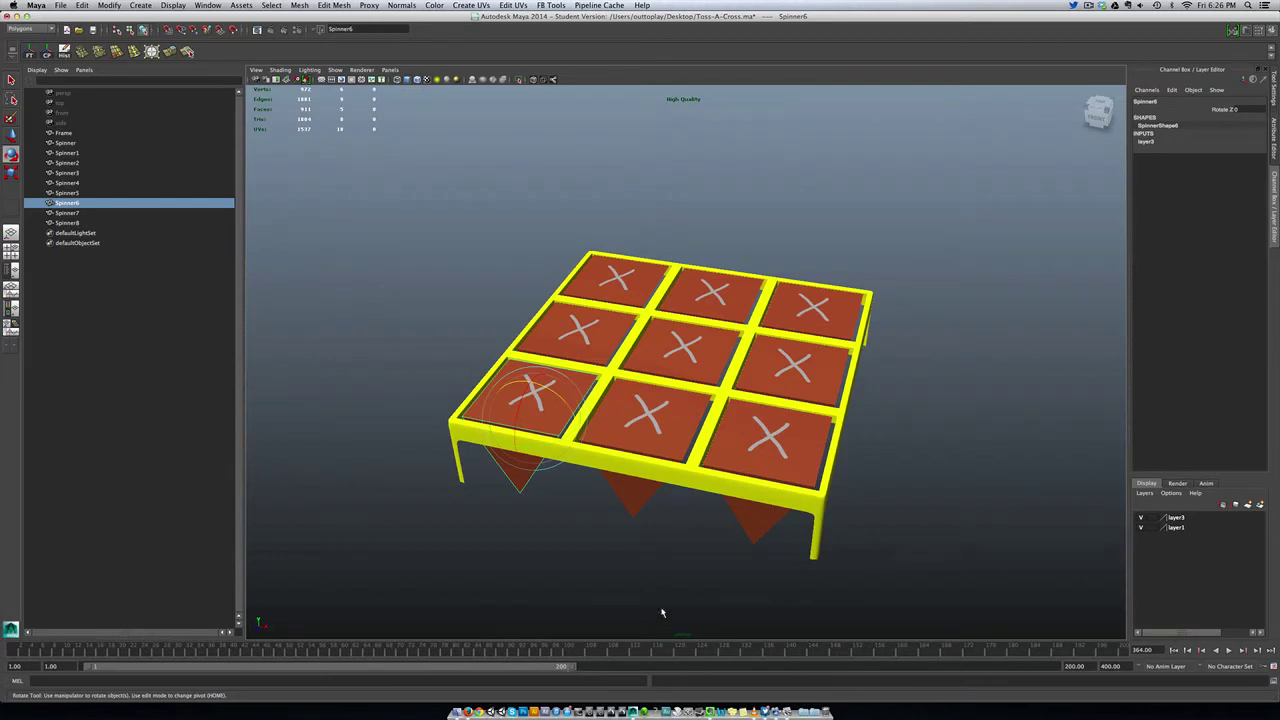
pyautogui.click(519, 570)
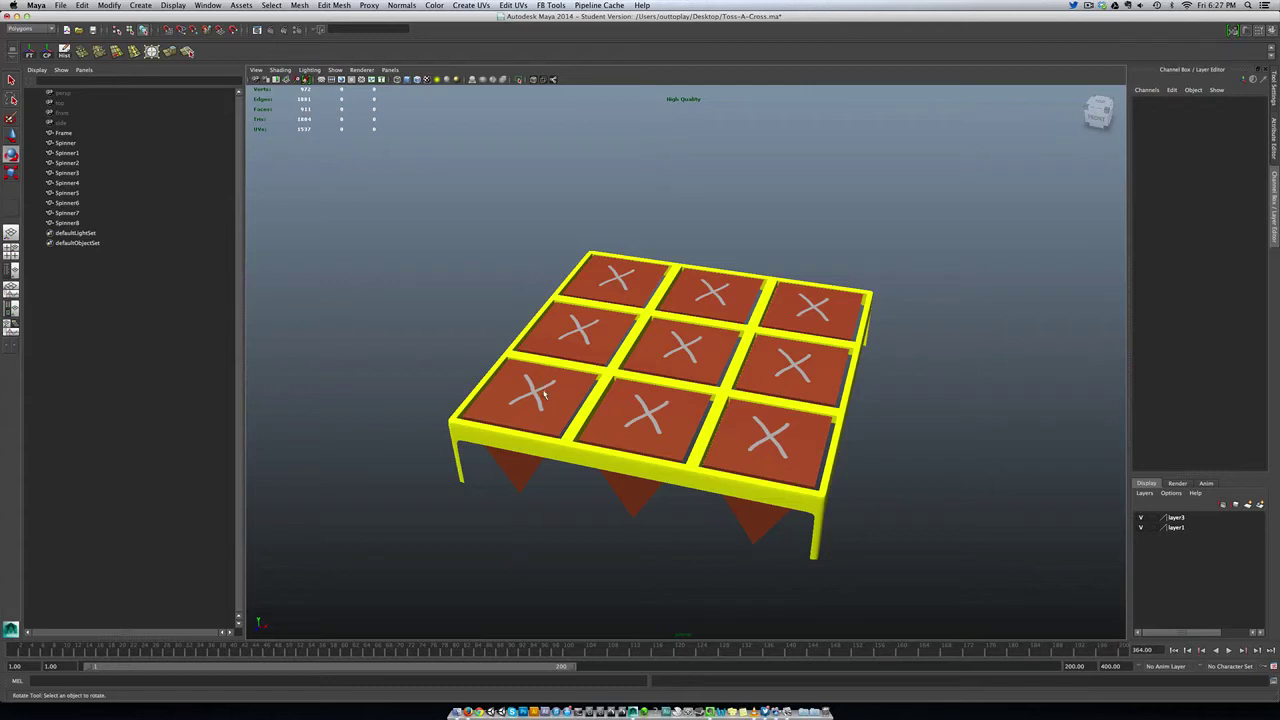
# - Set the Rotate Z of the middle spinner in the board's left column to 120
pyautogui.click(548, 392)
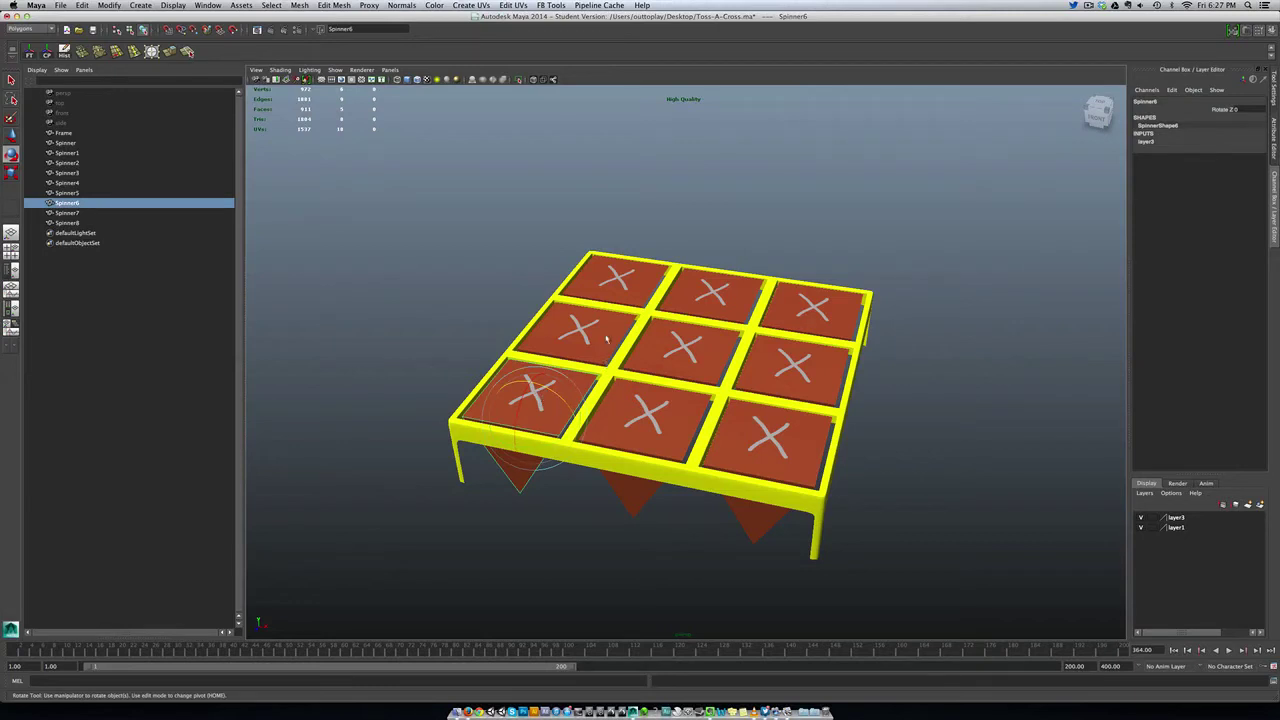
pyautogui.click(606, 340)
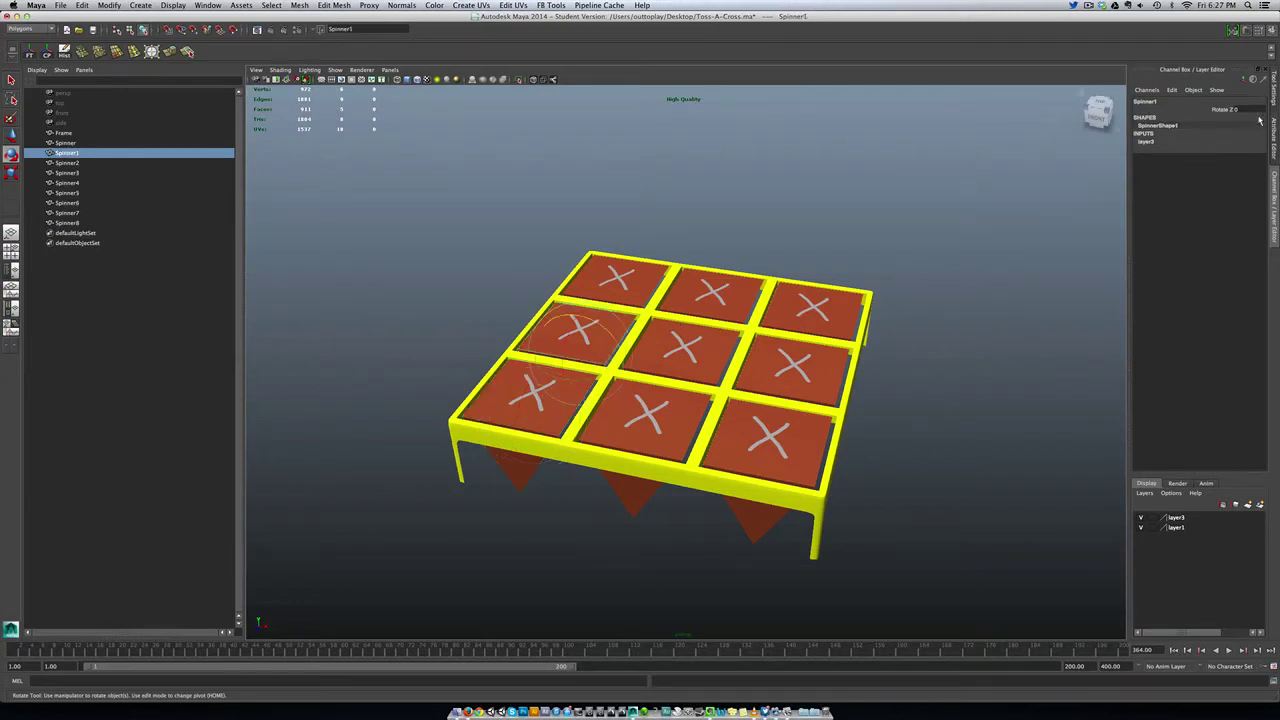
pyautogui.doubleClick(1252, 109)
pyautogui.press('Return')
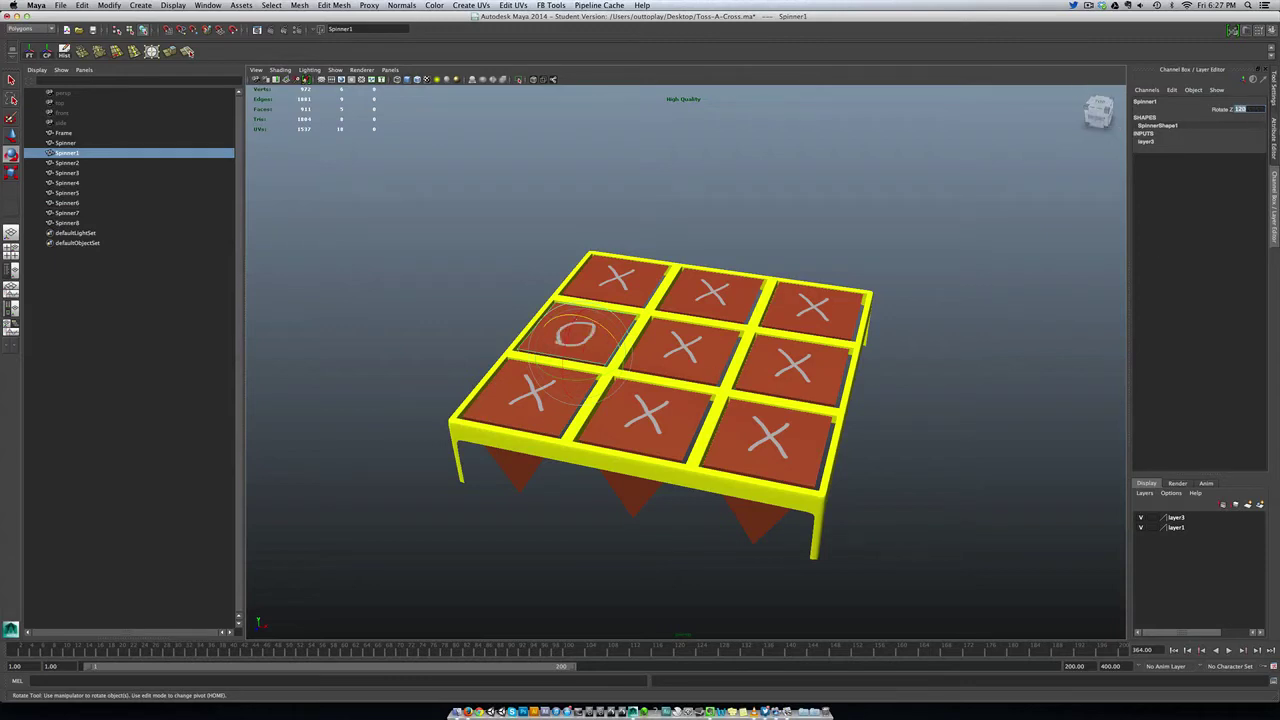
pyautogui.click(1252, 110)
# - Set the far-left corner spinner's Rotate Z to 240 and clear the selection
pyautogui.click(630, 278)
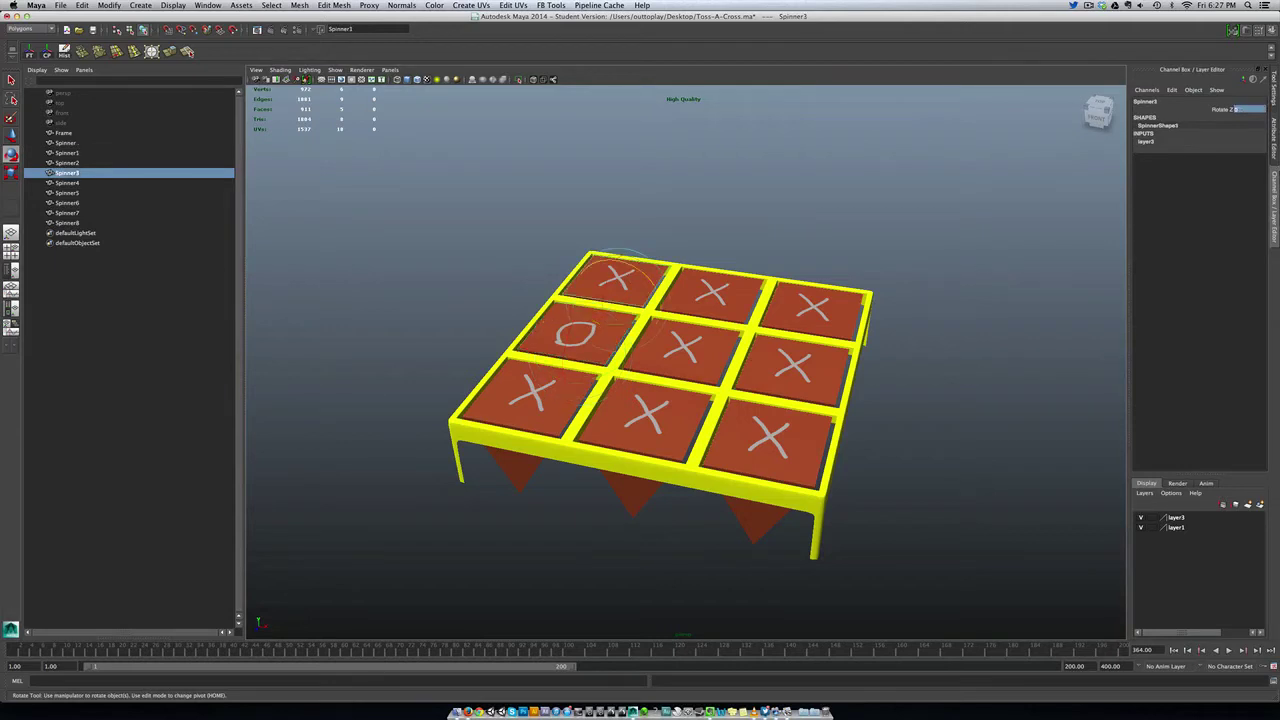
pyautogui.click(1250, 112)
pyautogui.press('Return')
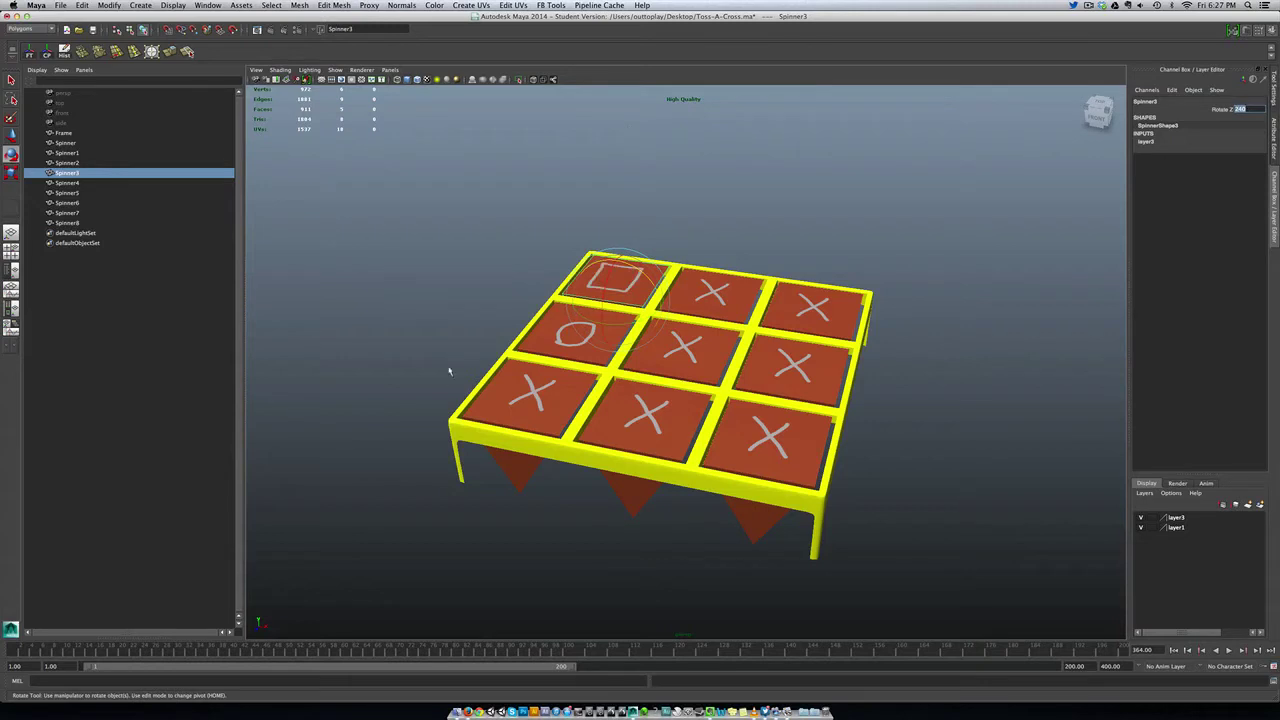
pyautogui.click(445, 360)
# - Set the Rotate Z of the middle spinner in the front row to 240
pyautogui.click(645, 418)
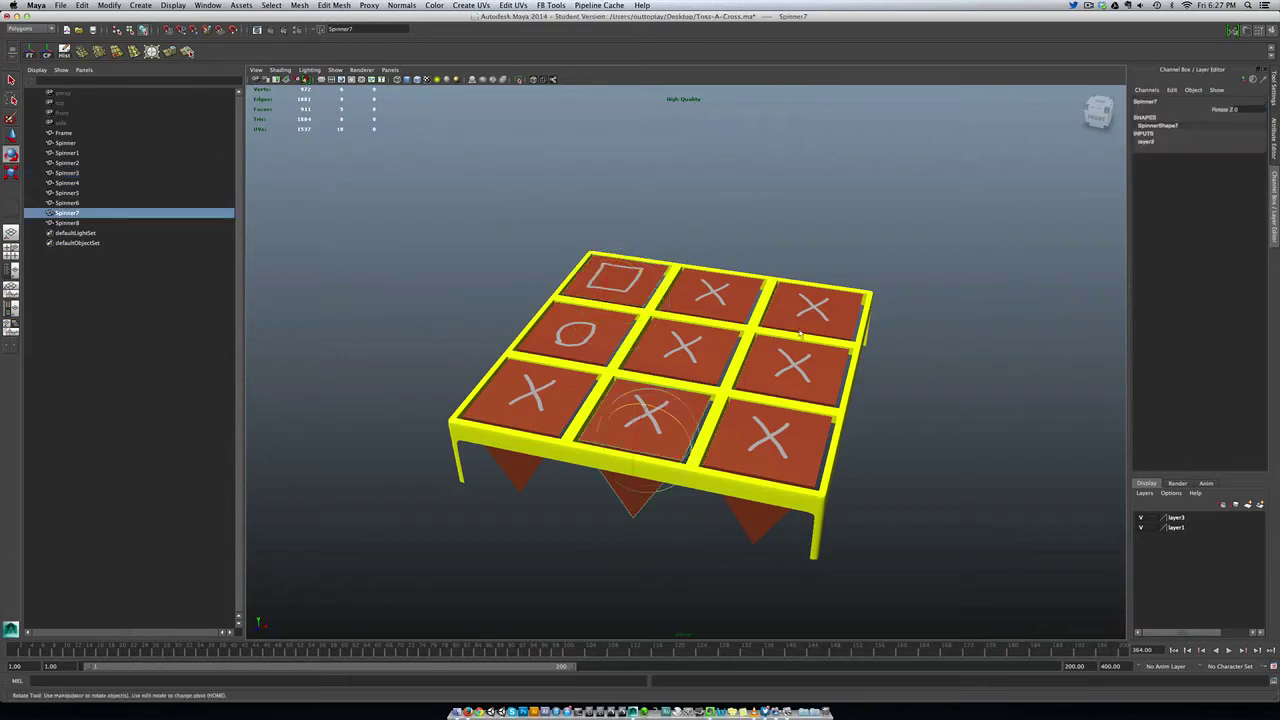
pyautogui.click(1256, 110)
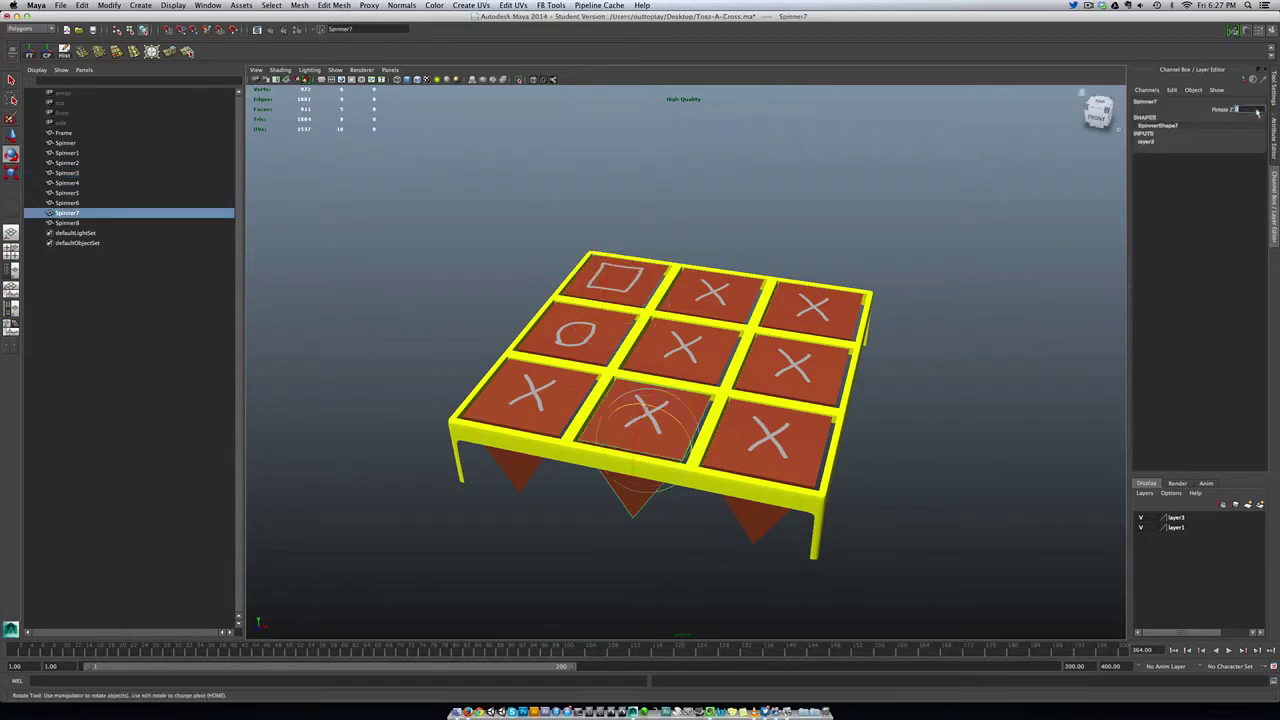
pyautogui.press('Return')
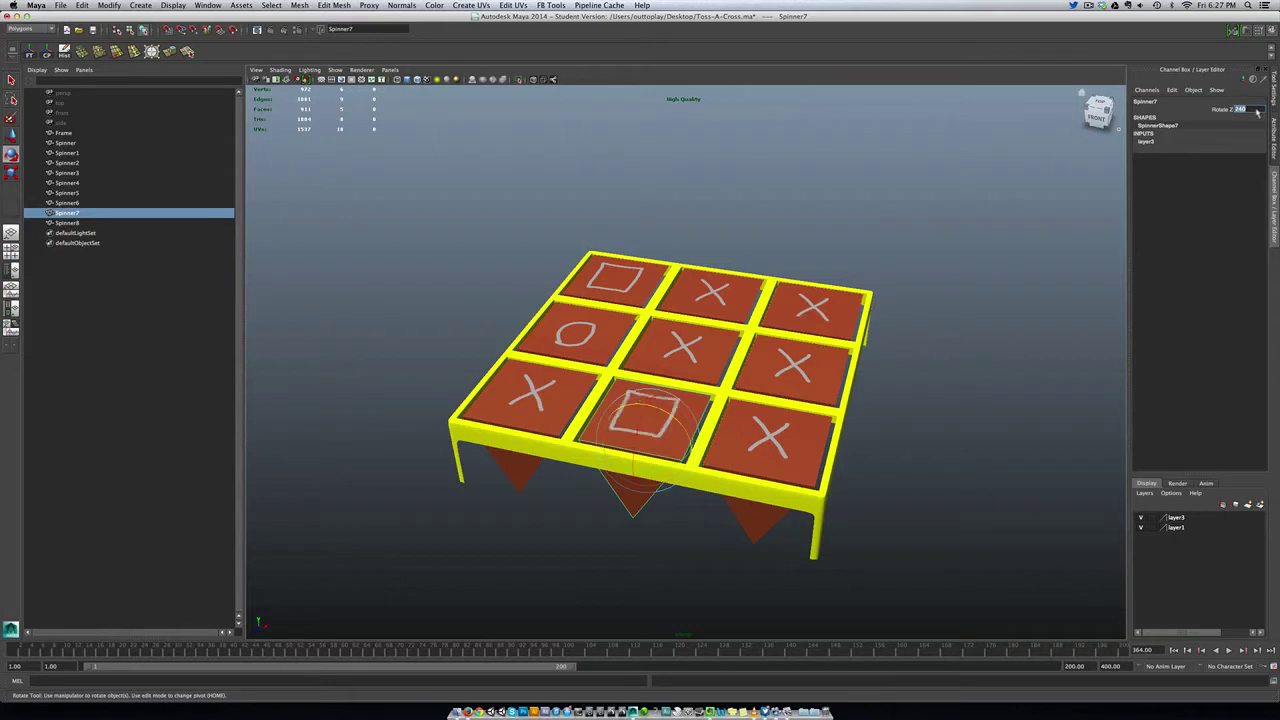
# - Change the front row's middle spinner to a Rotate Z of 120
pyautogui.click(690, 345)
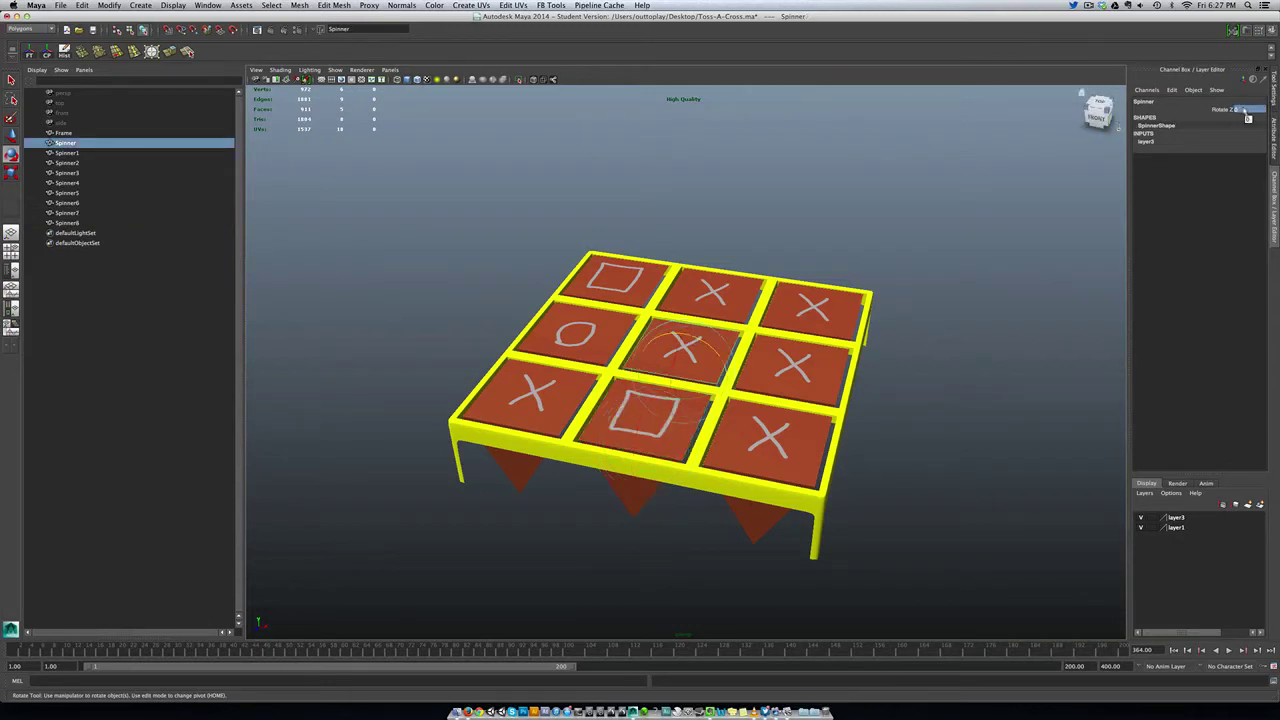
pyautogui.click(650, 418)
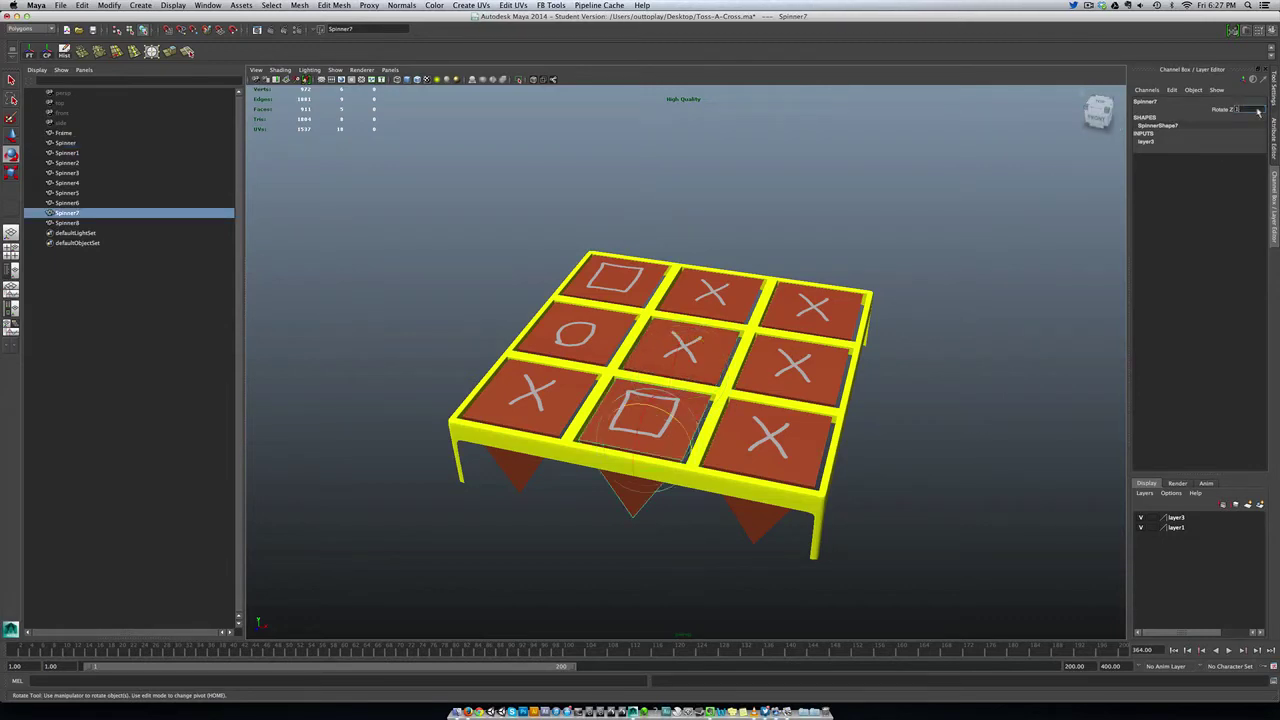
pyautogui.write('120')
pyautogui.press('Return')
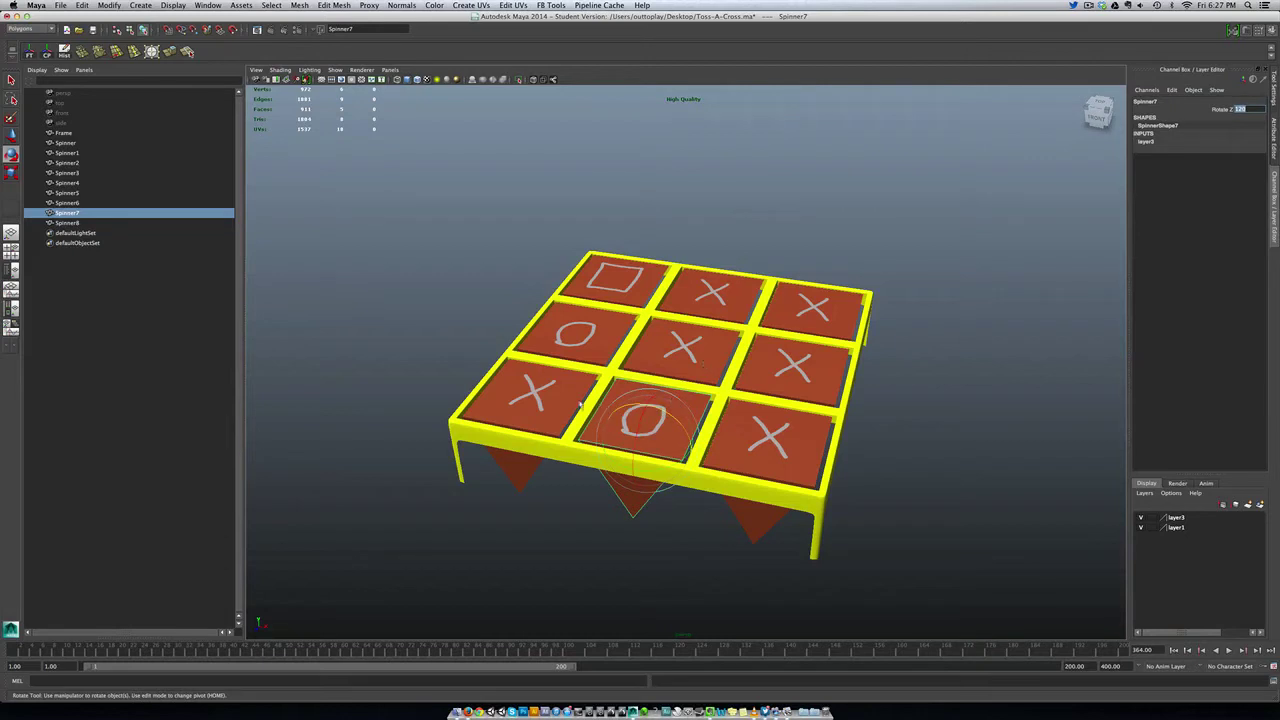
# - Set the near-left corner spinner's Rotate Z to 120
pyautogui.press('Left')
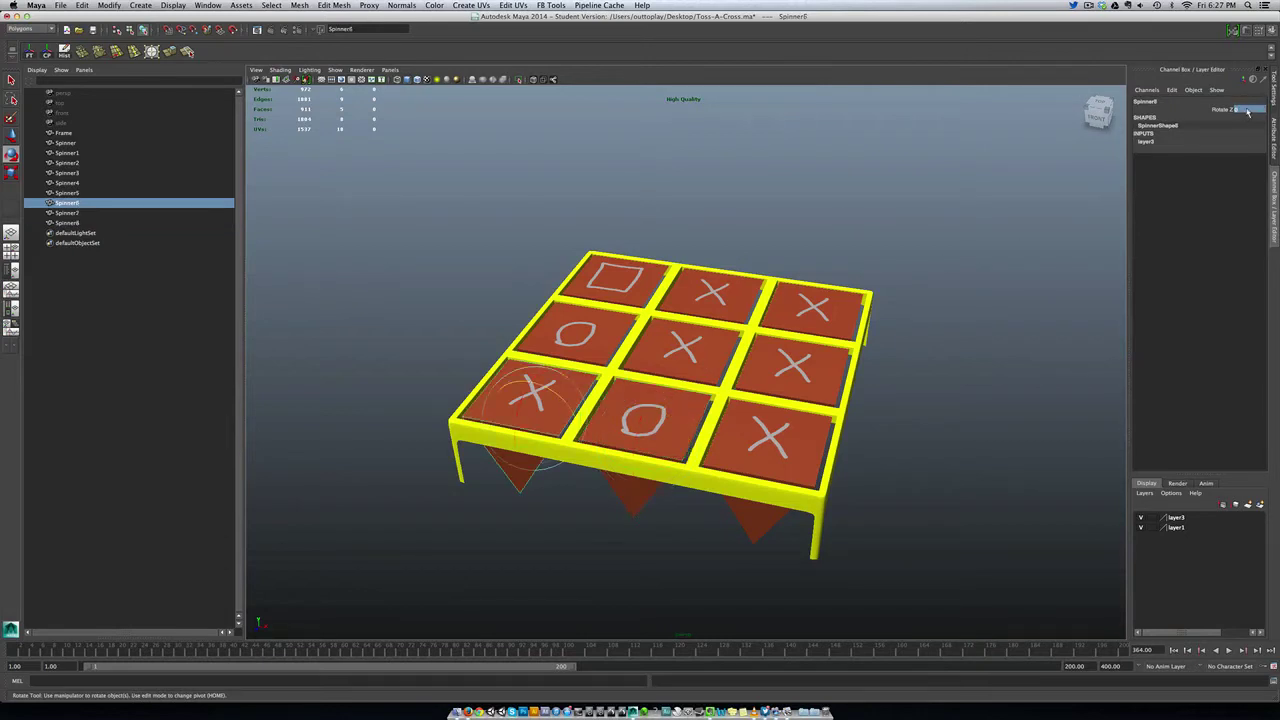
pyautogui.click(1247, 113)
pyautogui.write('180')
pyautogui.press('Return')
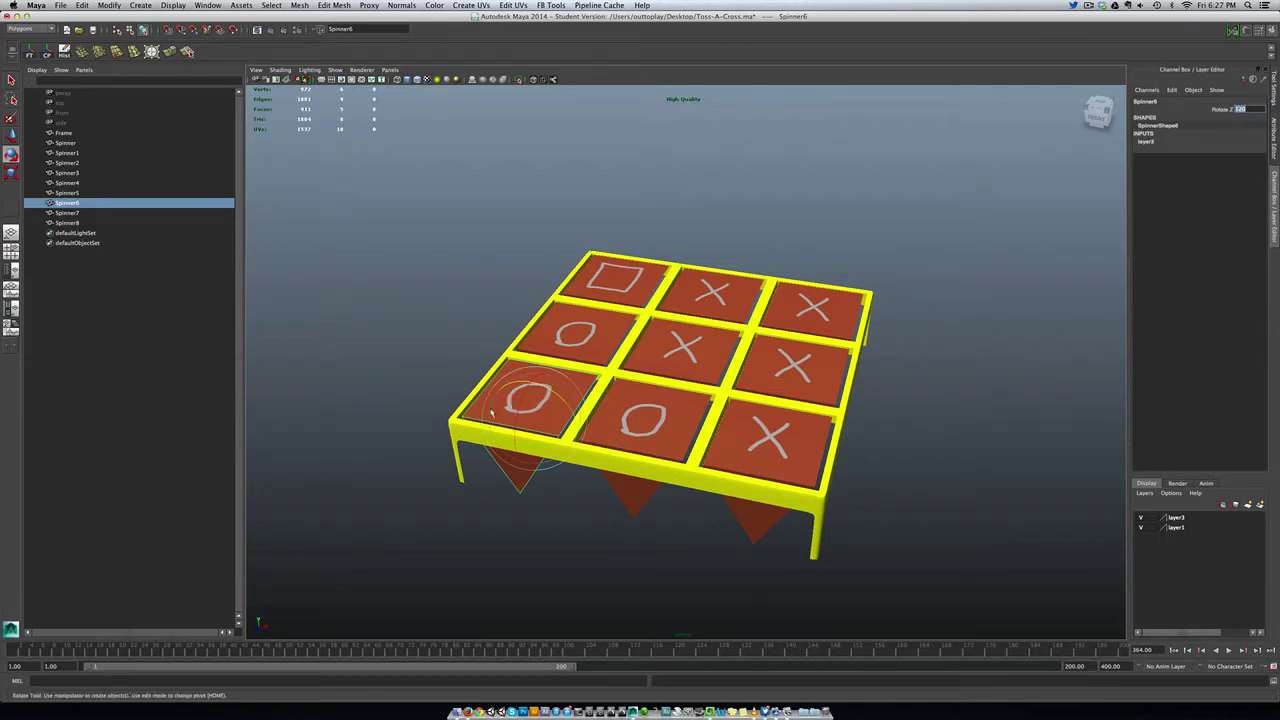
# - Reset the Rotate Z of the left column's middle spinner to 0
pyautogui.click(564, 343)
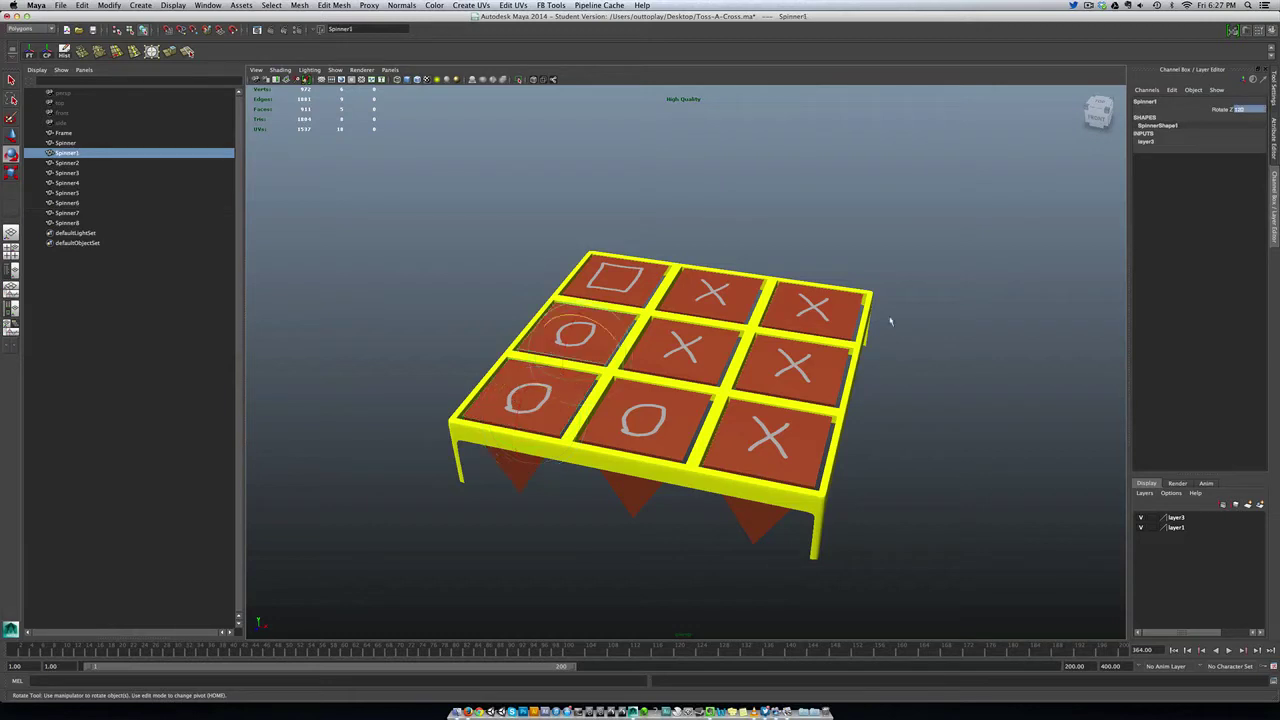
pyautogui.click(1258, 111)
pyautogui.write('0')
pyautogui.press('Return')
# - Turn the back row's middle spinner to its O face by changing its Rotate Z value
pyautogui.click(686, 348)
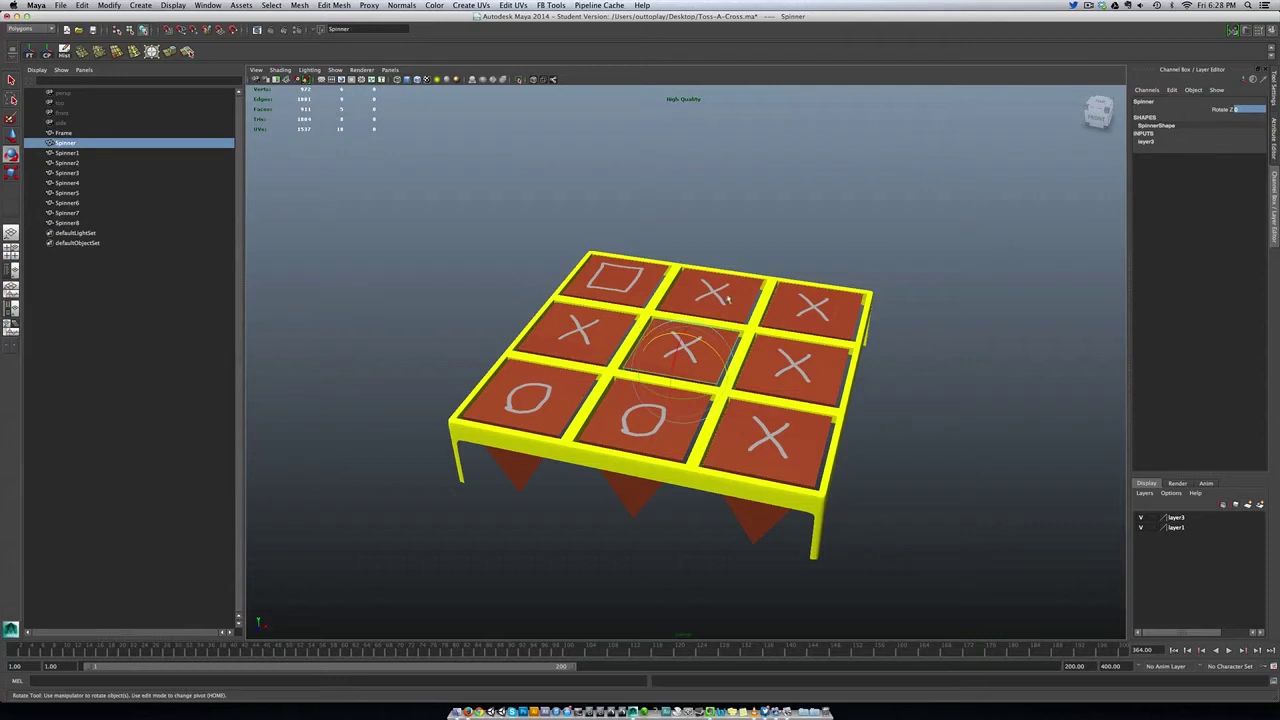
pyautogui.click(728, 298)
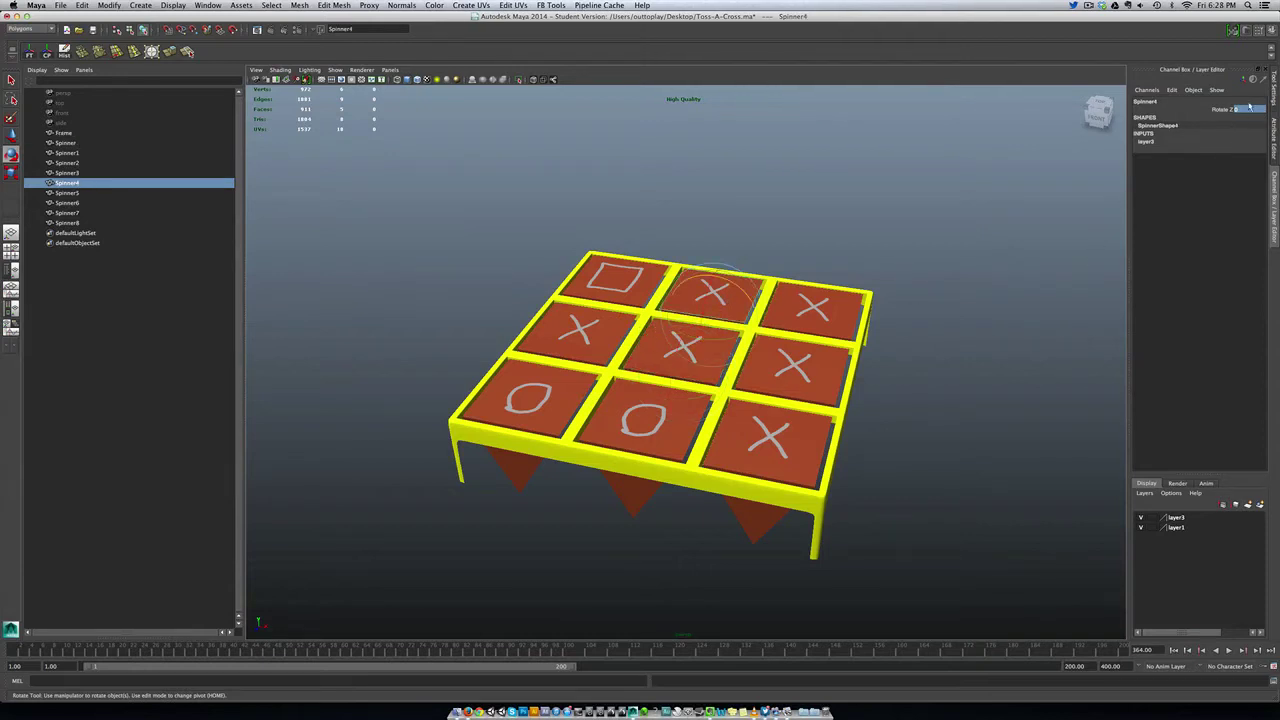
pyautogui.click(1251, 109)
pyautogui.write('180')
pyautogui.press('Return')
# - Set the near-right corner spinner's Rotate Z to 240
pyautogui.click(794, 505)
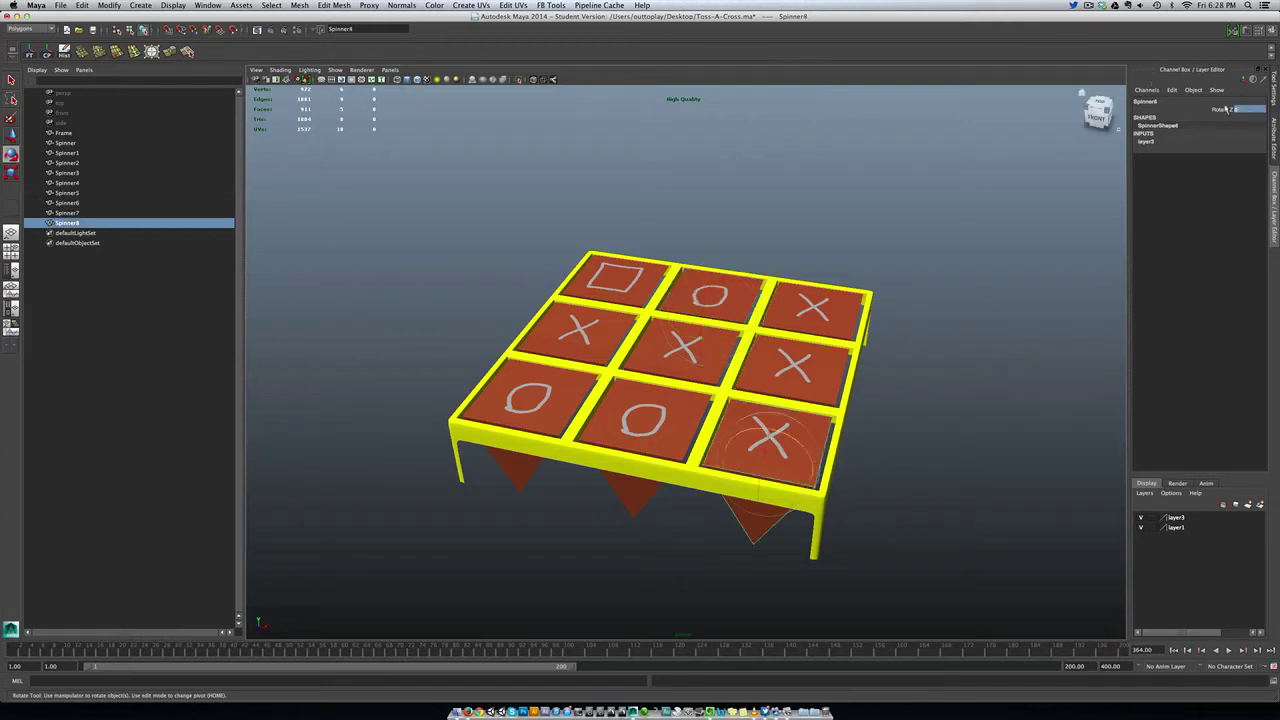
pyautogui.click(1251, 110)
pyautogui.write('240')
pyautogui.press('Return')
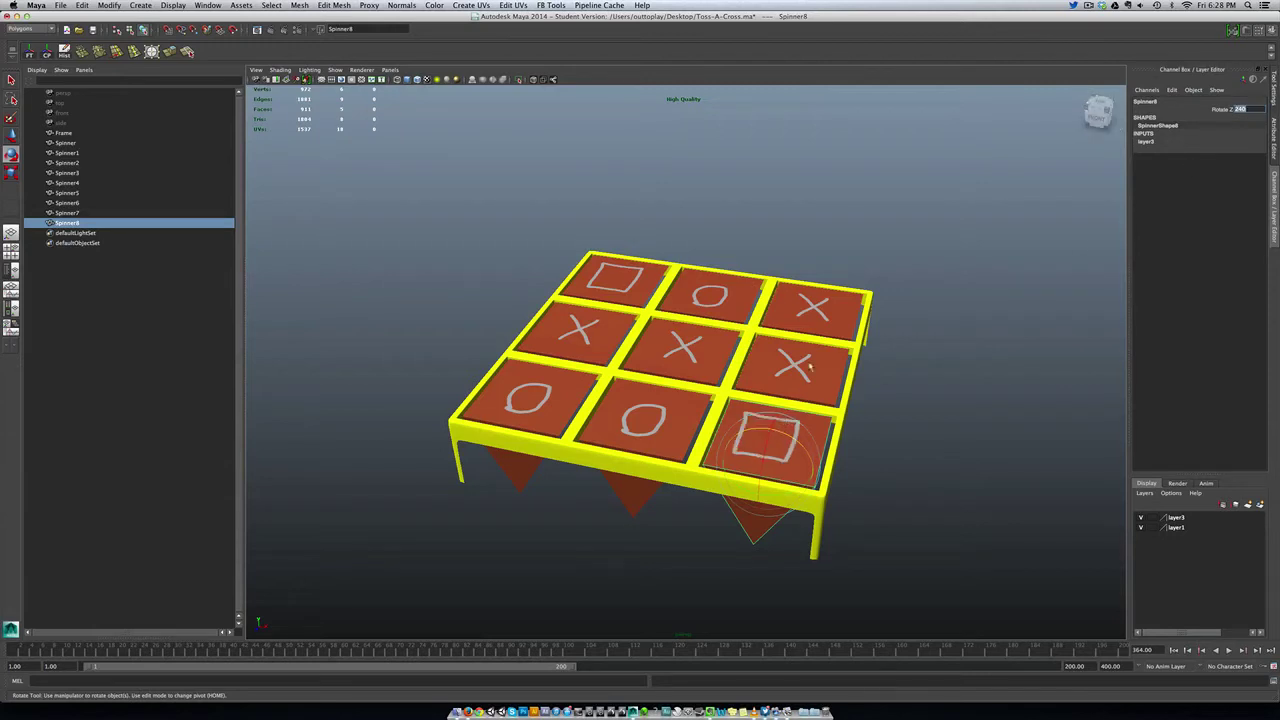
# - Set the Rotate Z of the right column's middle spinner to 120 and clear the selection
pyautogui.click(810, 368)
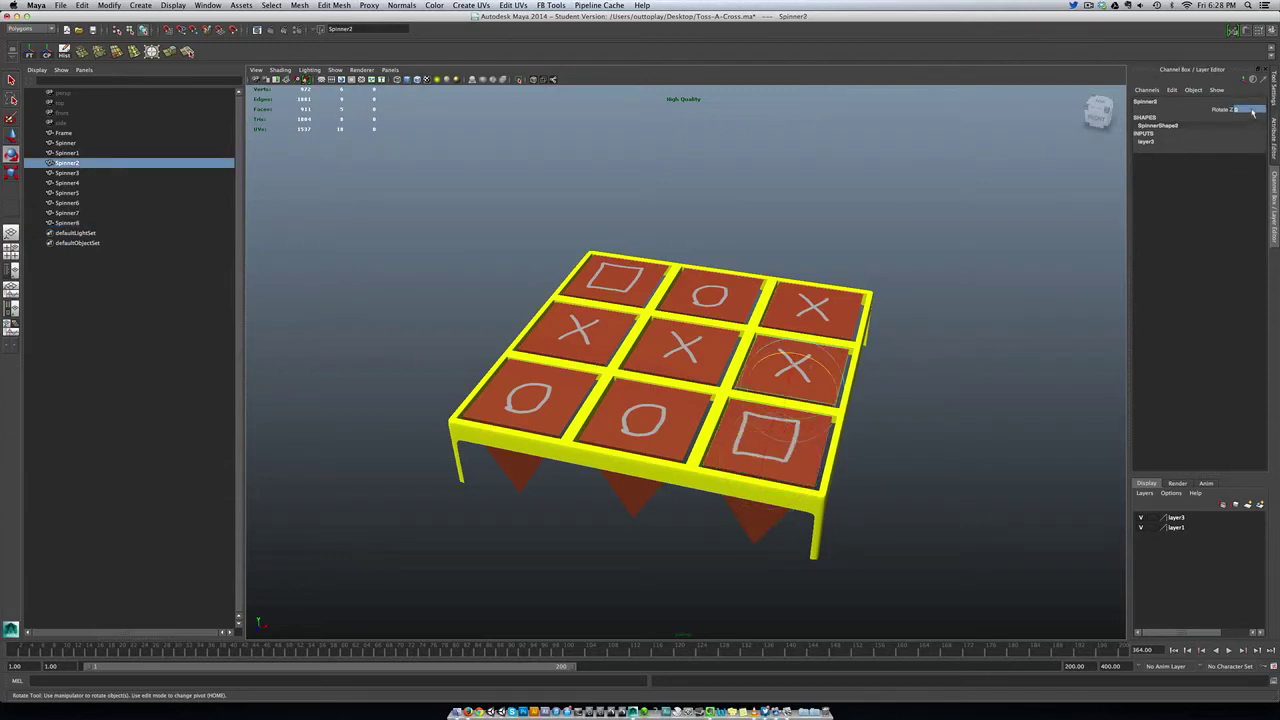
pyautogui.click(1251, 110)
pyautogui.write('120')
pyautogui.press('Return')
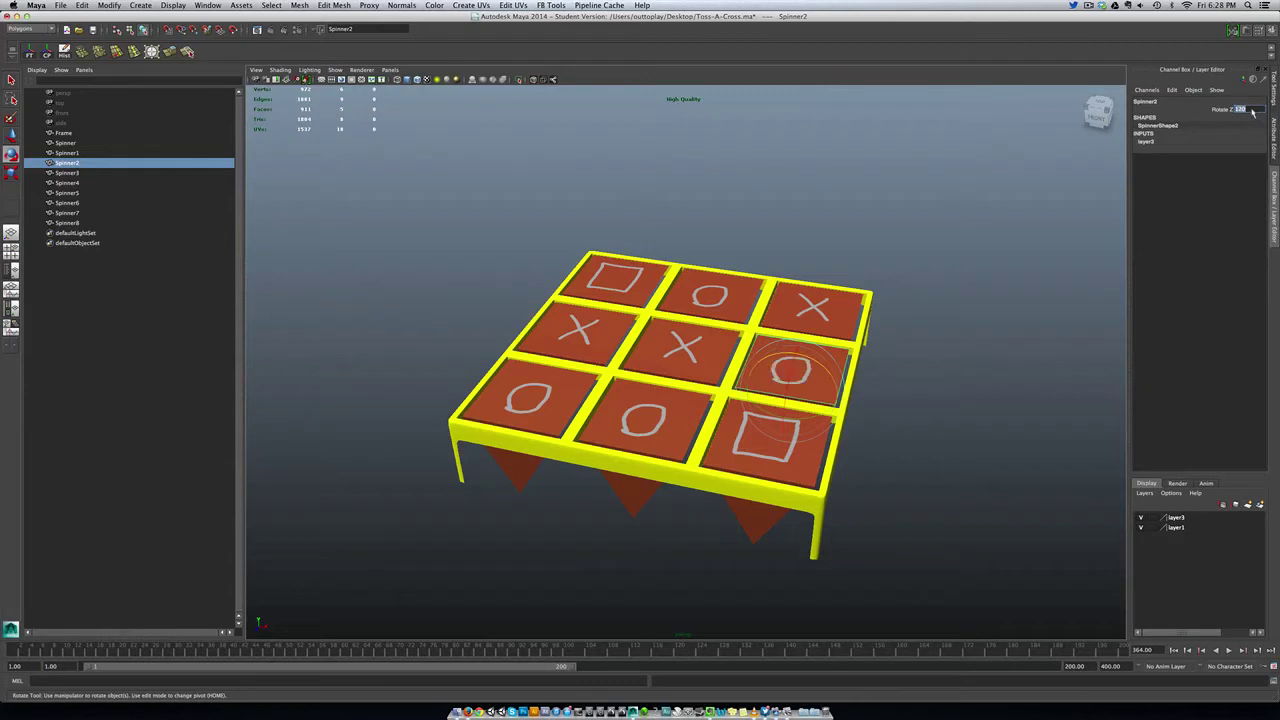
pyautogui.click(879, 200)
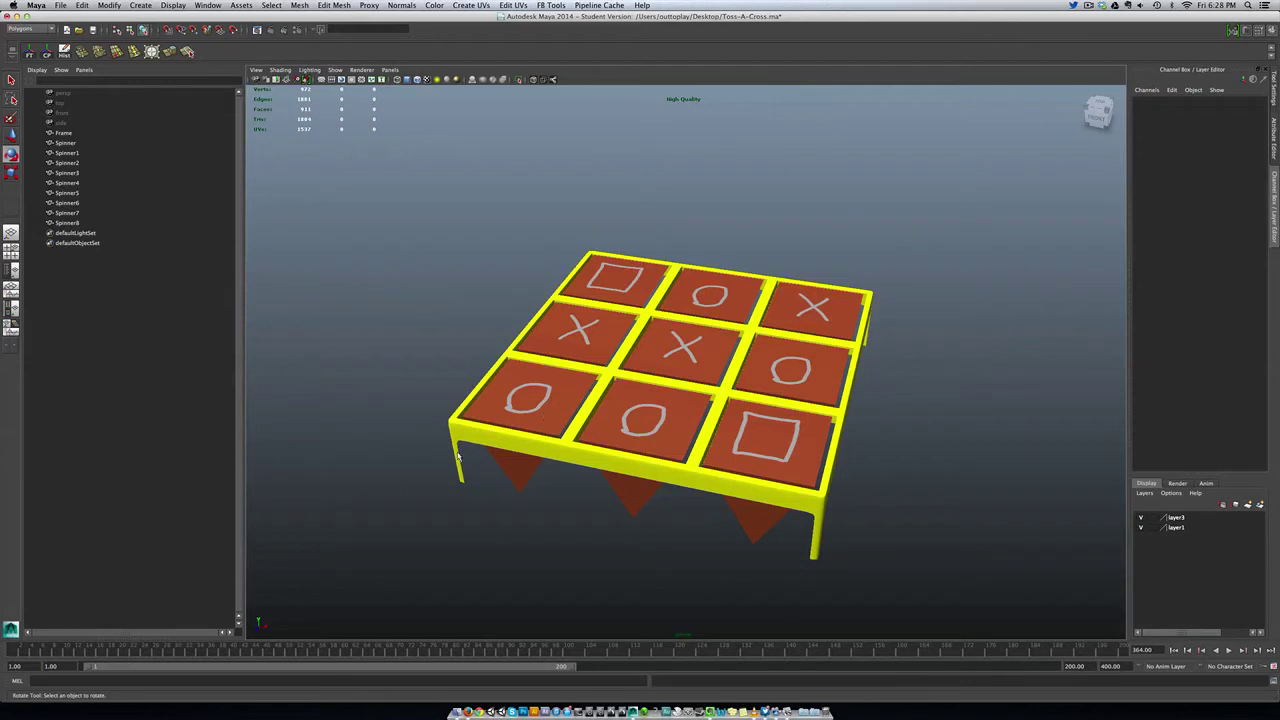
# - Select spinners along the board's diagonal, clear the selection and select the near-left corner spinner to check its channels
pyautogui.click(537, 395)
pyautogui.click(866, 312)
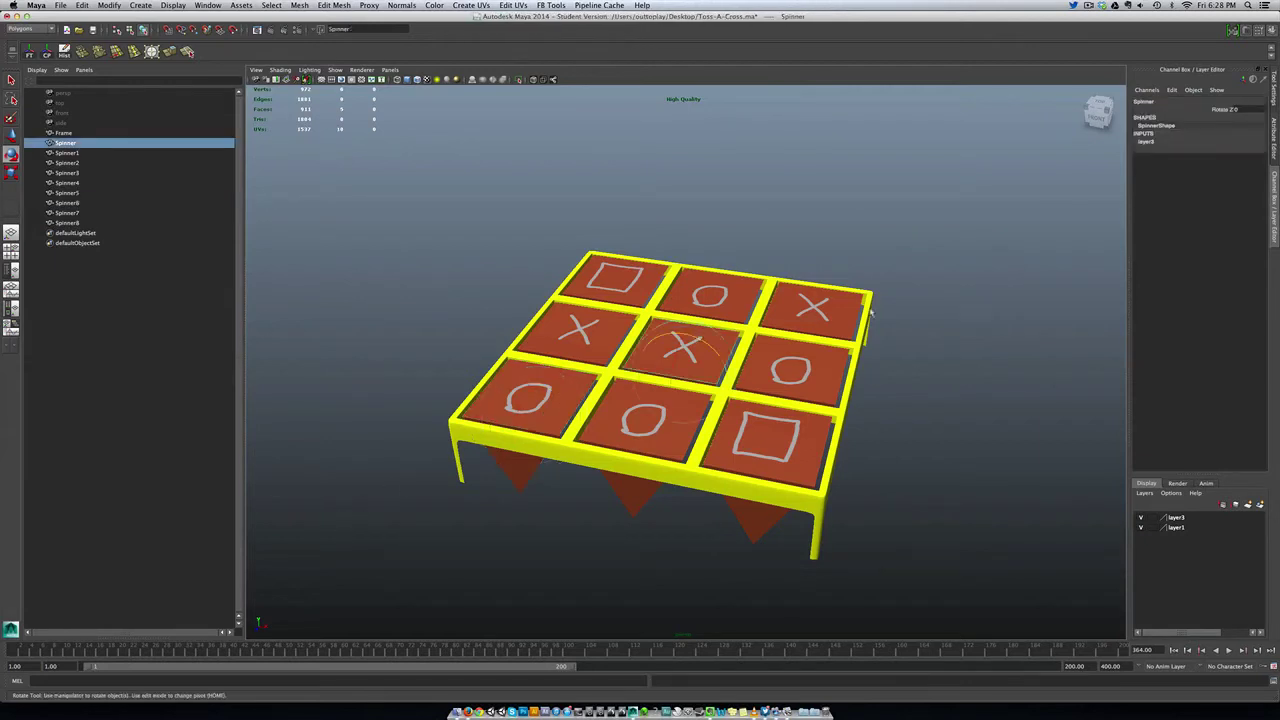
pyautogui.click(877, 312)
pyautogui.click(847, 311)
pyautogui.click(967, 323)
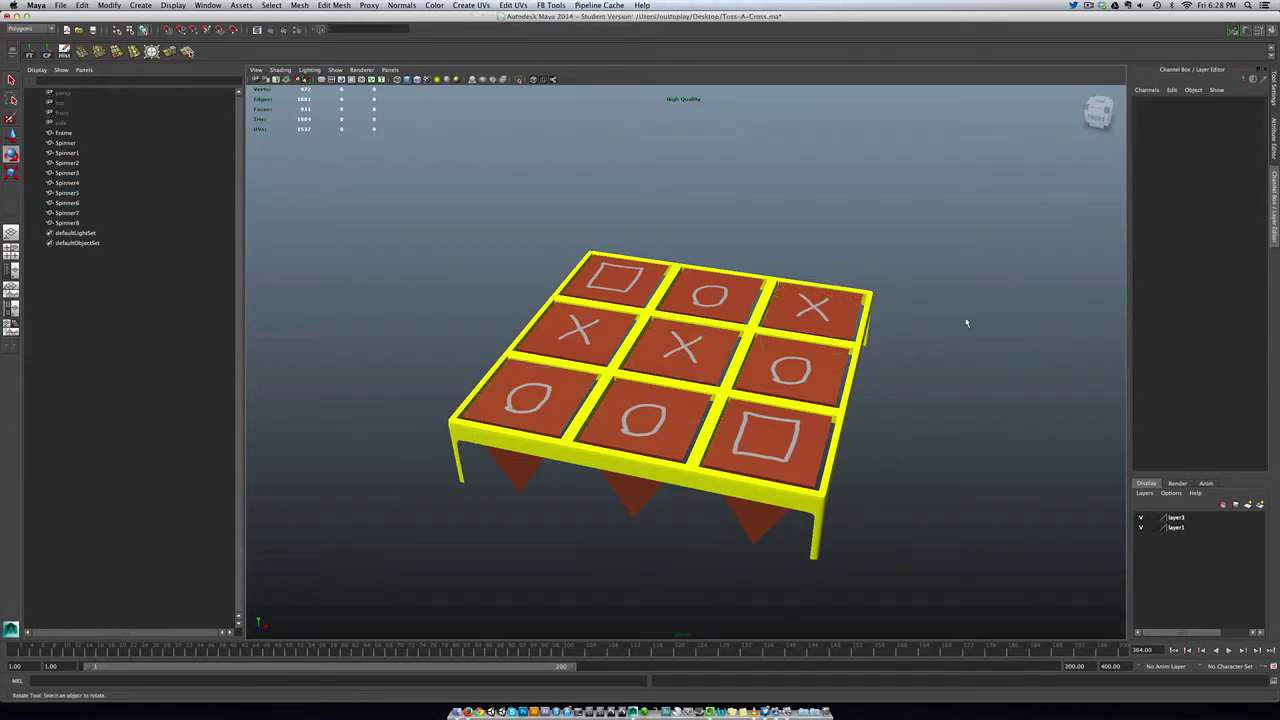
pyautogui.click(520, 408)
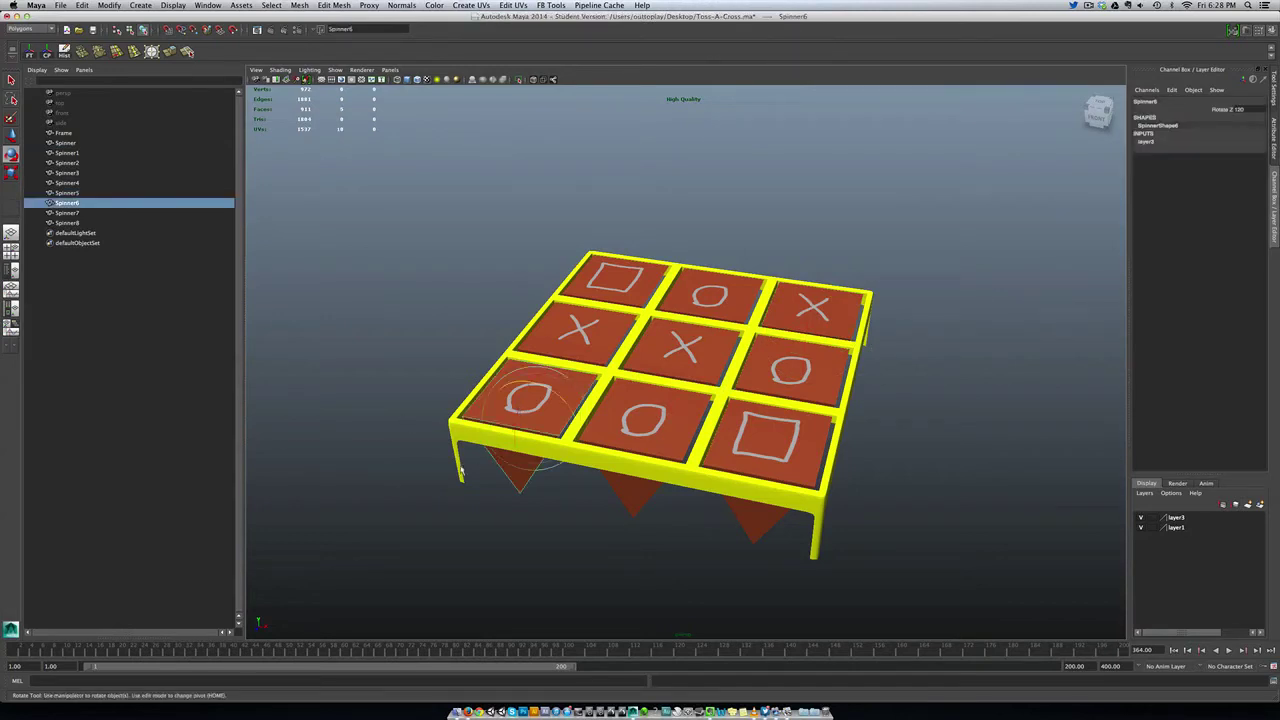
pyautogui.click(410, 410)
pyautogui.click(505, 403)
pyautogui.click(370, 412)
pyautogui.click(510, 388)
pyautogui.click(349, 371)
pyautogui.click(500, 395)
pyautogui.click(392, 552)
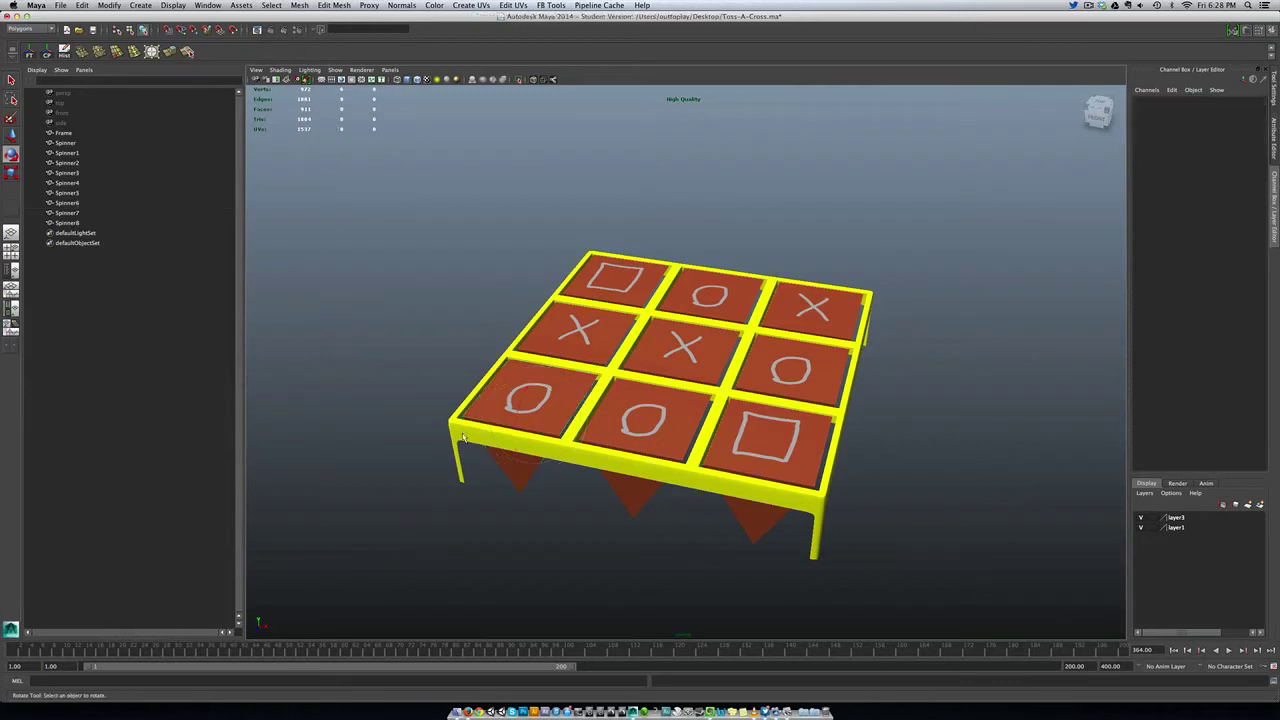
pyautogui.click(537, 400)
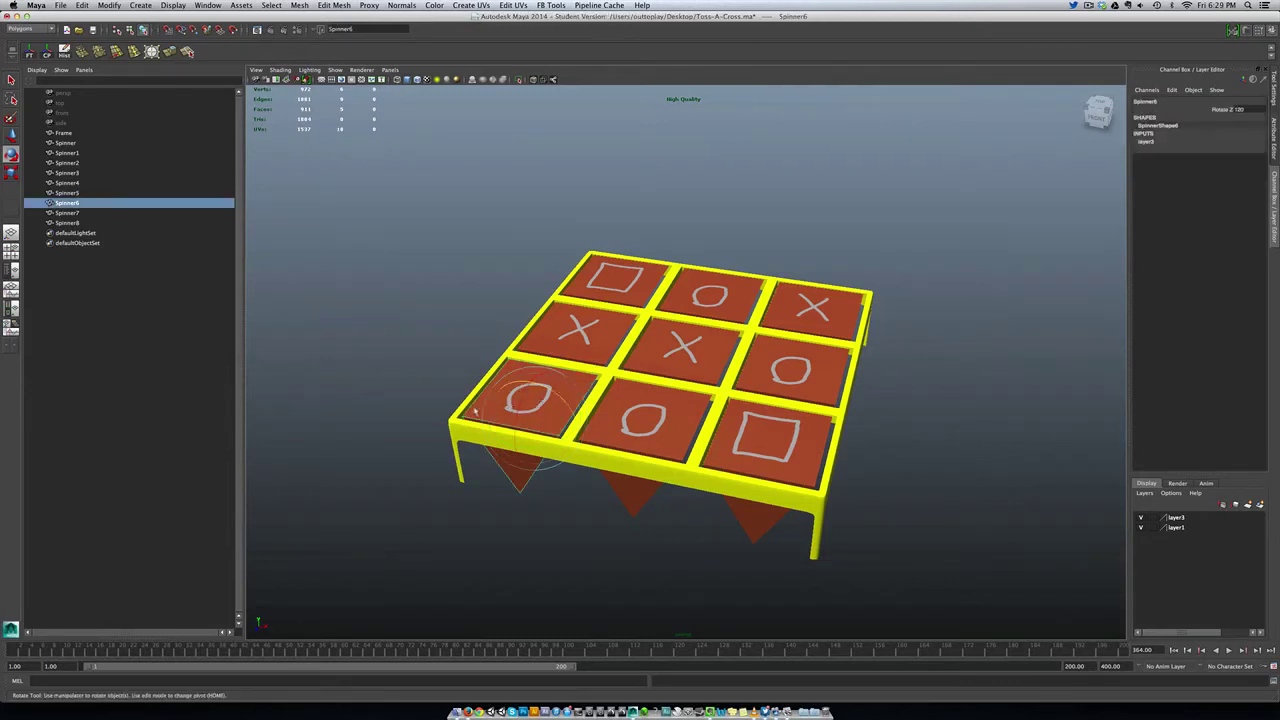
pyautogui.click(377, 486)
# - Set a keyframe at frame 10 on the near-left corner spinner in its current O pose
pyautogui.click(575, 381)
pyautogui.hotkey('alt', 'v')
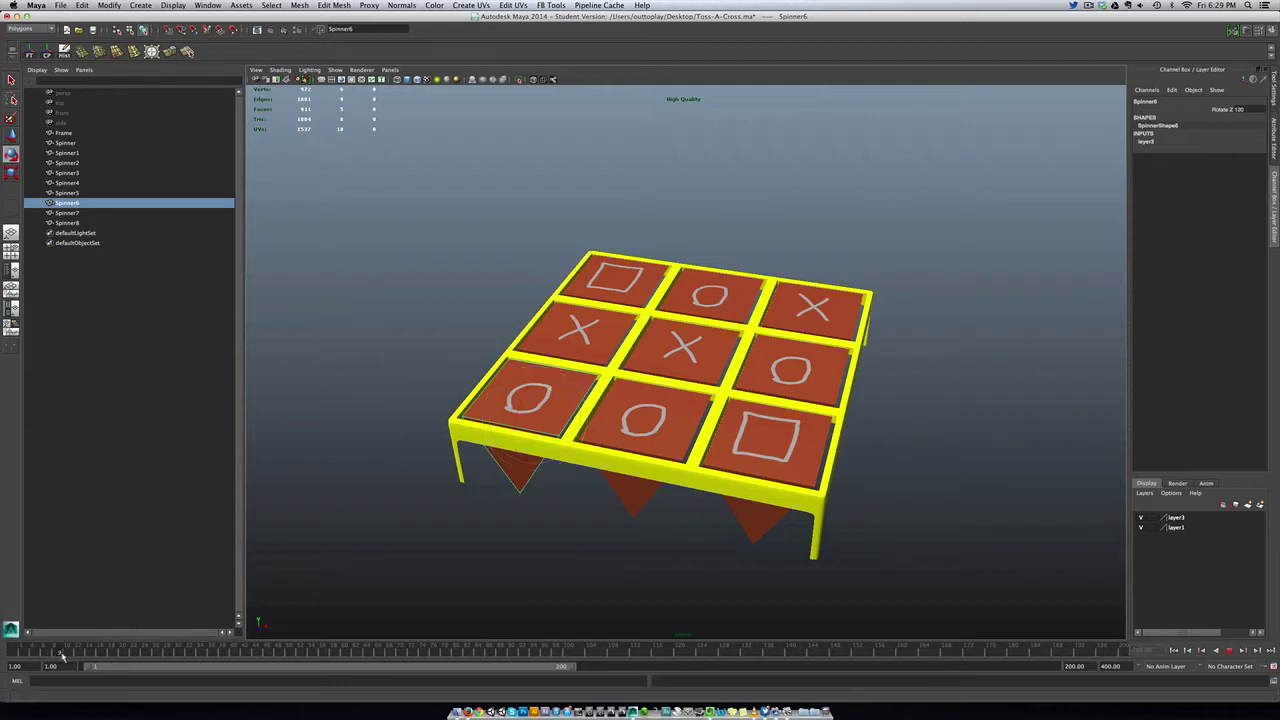
pyautogui.hotkey('alt', 'v')
pyautogui.click(370, 541)
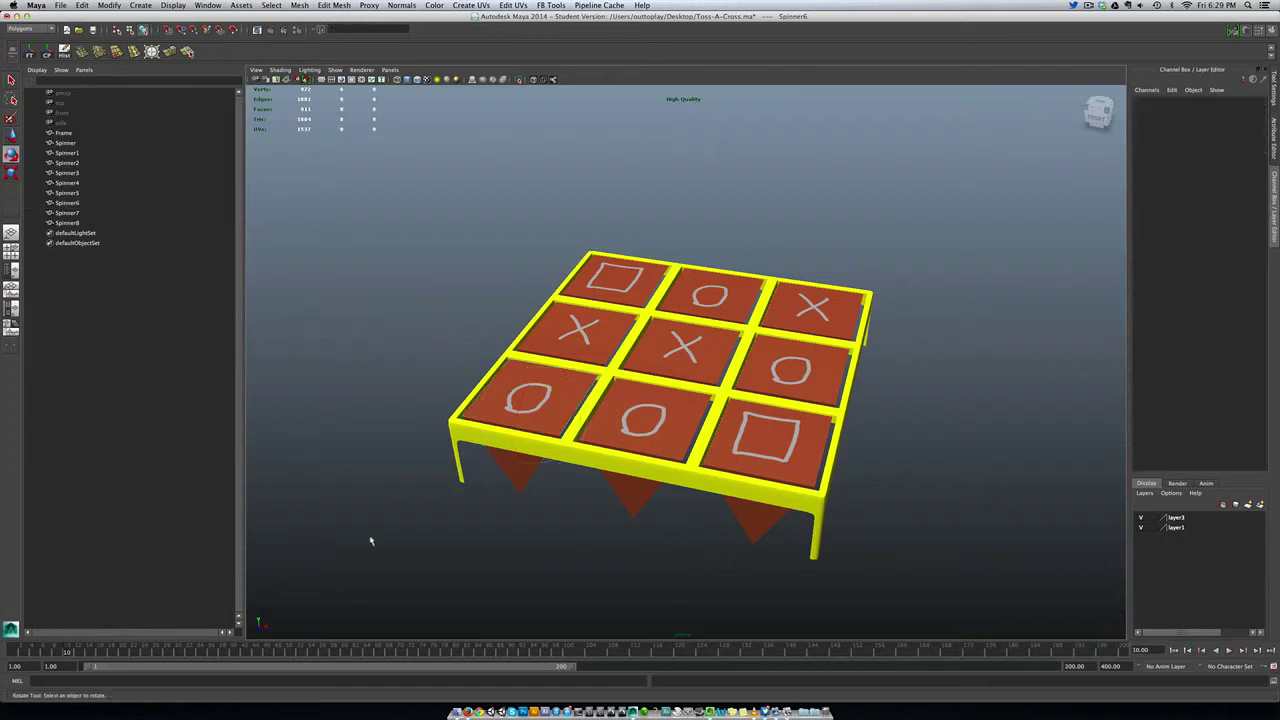
pyautogui.click(508, 405)
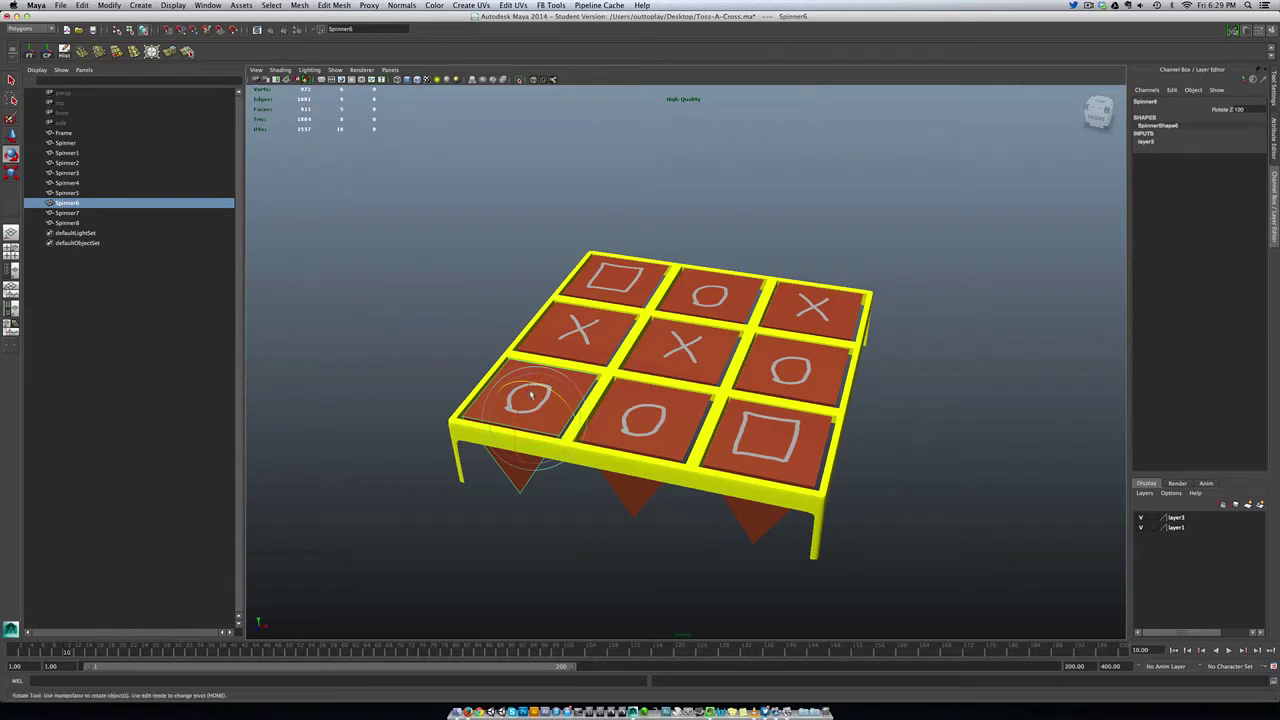
pyautogui.press('s')
# - Move to frame 110 and set the near-left corner spinner's Rotate Z to 1800
pyautogui.hotkey('alt', 'v')
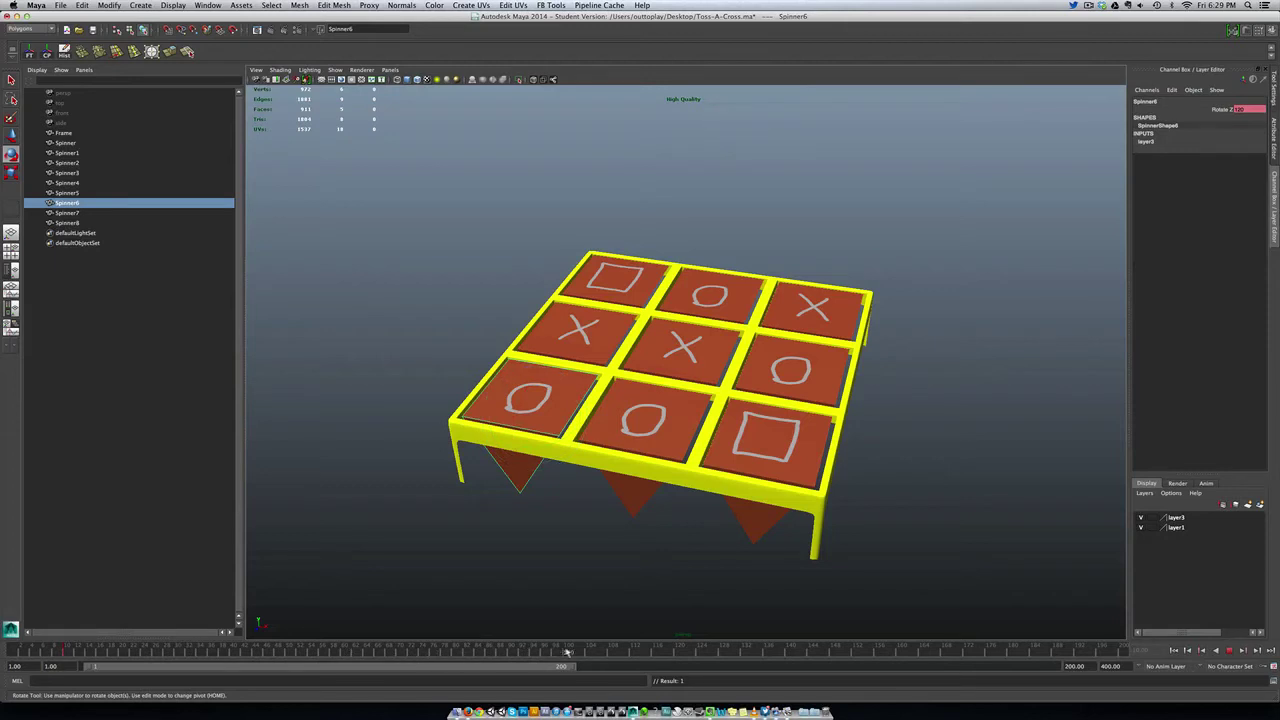
pyautogui.moveTo(623, 655); pyautogui.dragTo(598, 655)
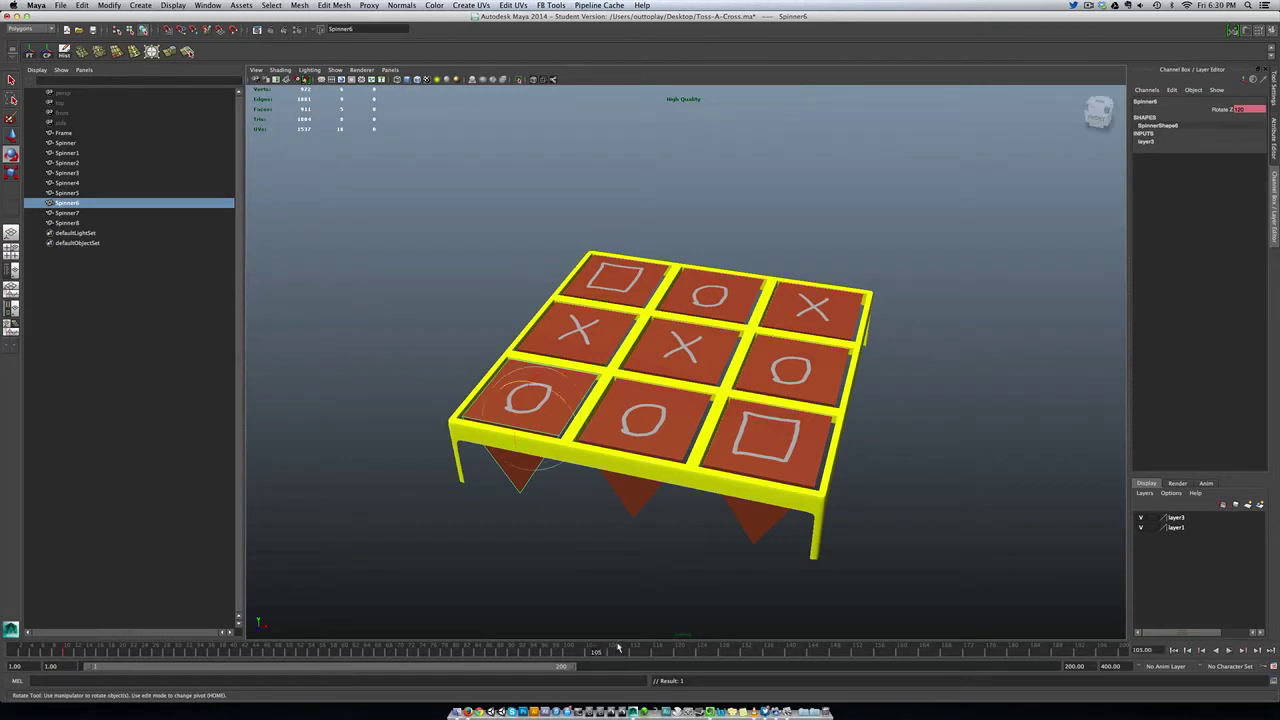
pyautogui.hotkey('alt', 'v')
pyautogui.hotkey('alt', 'v')
pyautogui.doubleClick(1256, 112)
pyautogui.write('1800')
pyautogui.press('Return')
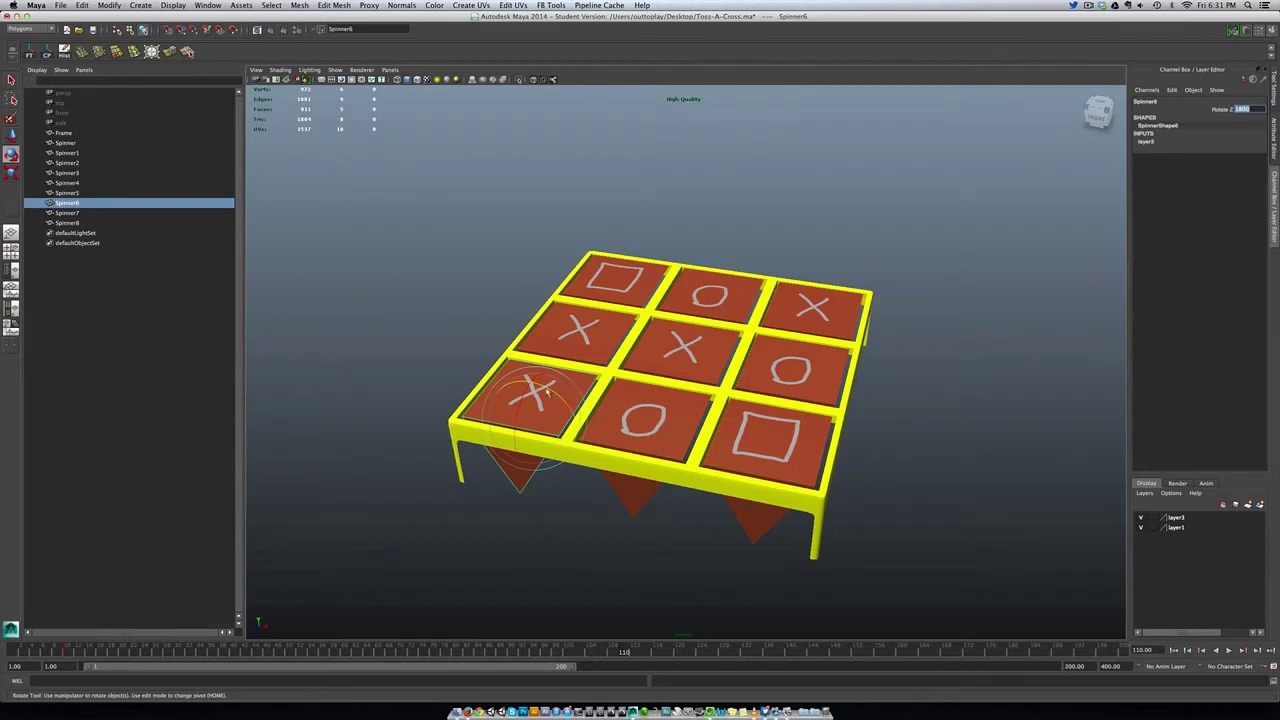
# - Try rotating the near-left corner spinner by hand to test its spin direction, and undo the test rotations
pyautogui.moveTo(547, 392); pyautogui.dragTo(568, 505)
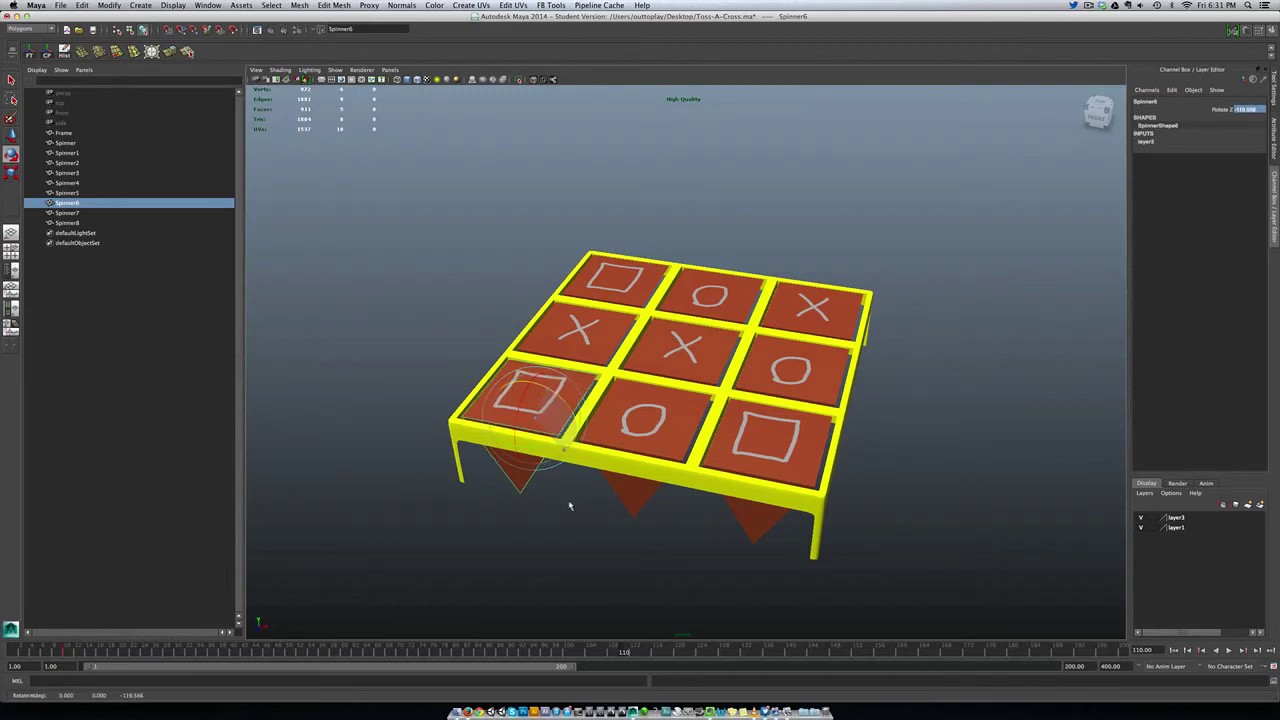
pyautogui.hotkey('ctrl', 'z')
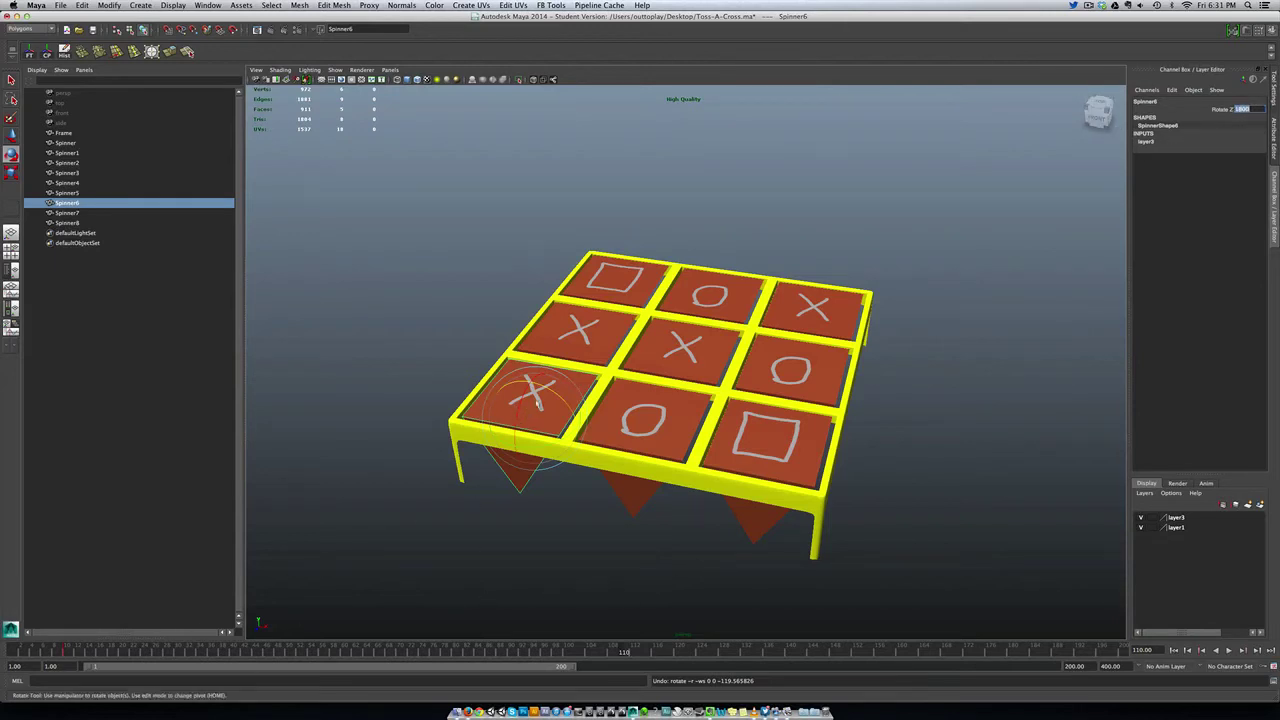
pyautogui.moveTo(550, 395); pyautogui.dragTo(770, 420)
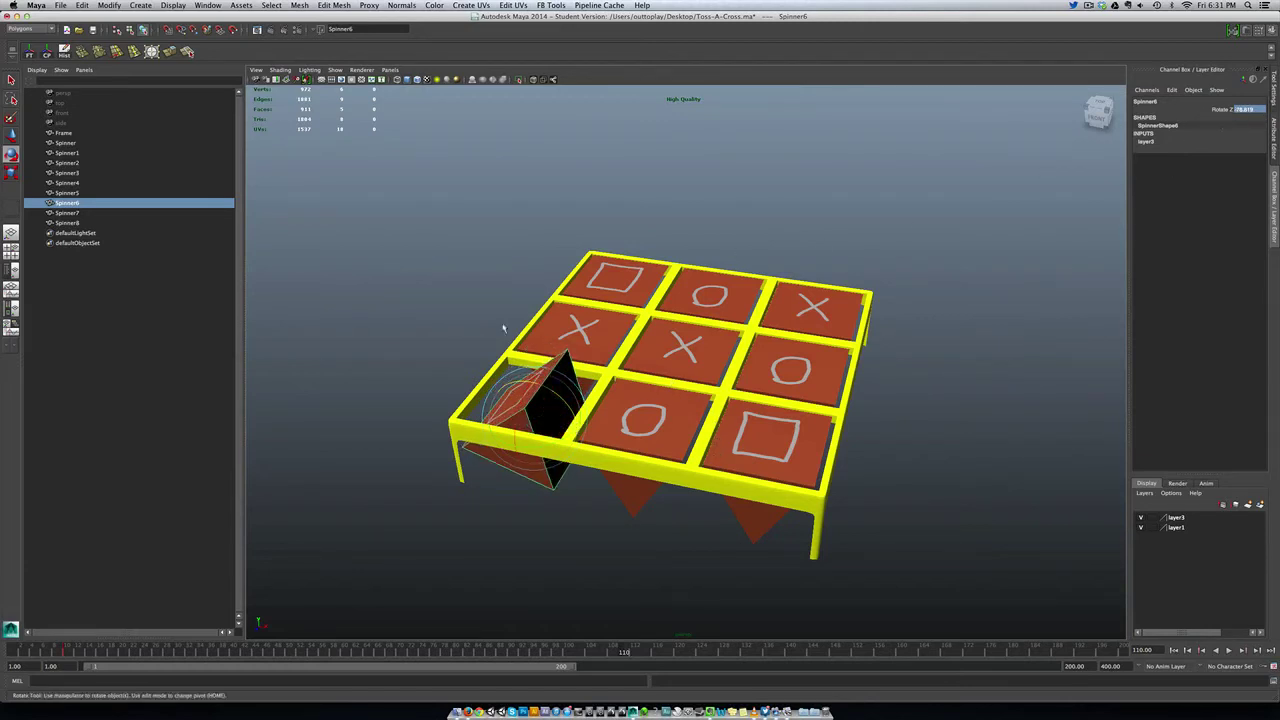
pyautogui.moveTo(511, 388); pyautogui.dragTo(384, 484)
pyautogui.hotkey('ctrl', 'z')
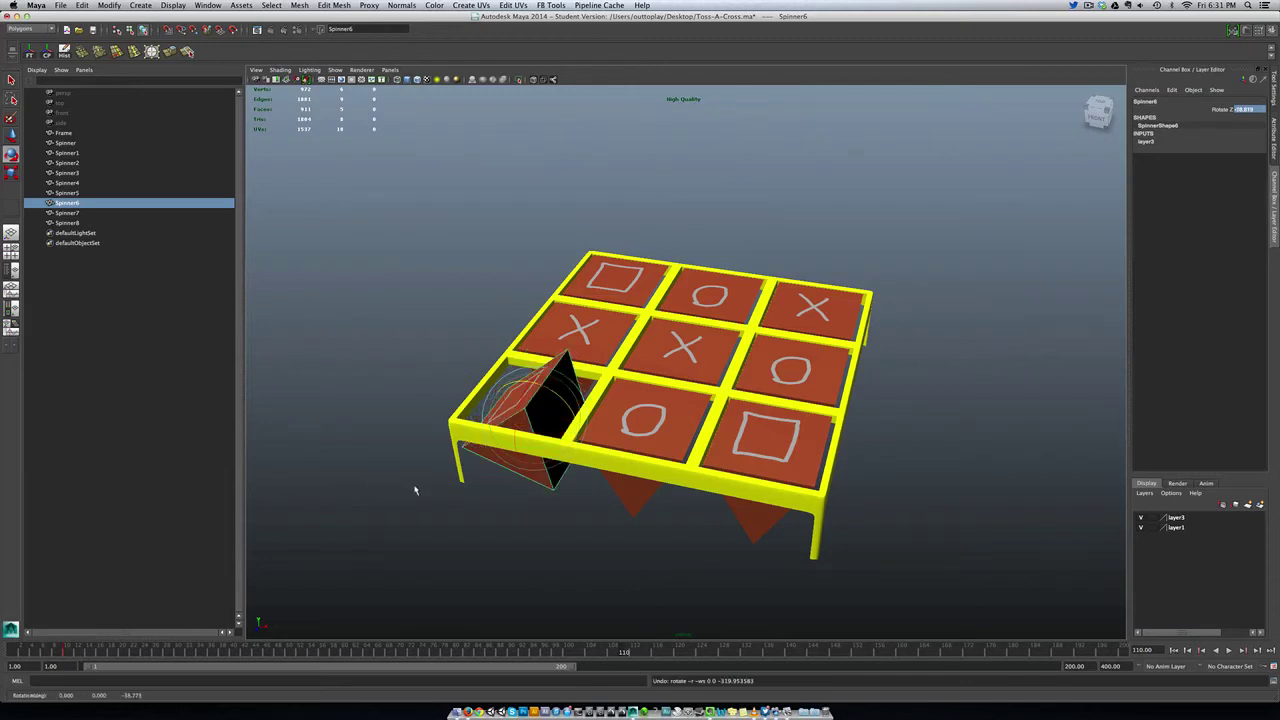
pyautogui.hotkey('ctrl', 'z')
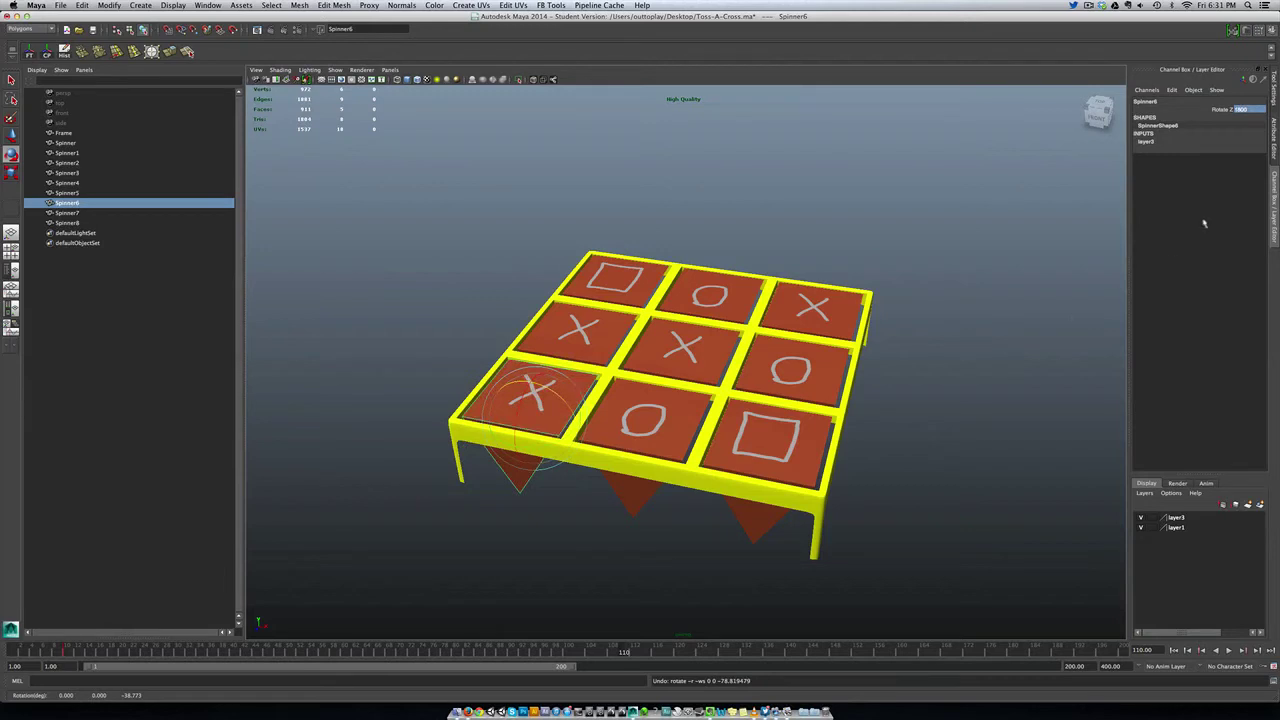
# - Set the near-left corner spinner's Rotate Z to -1920 and key it at frame 110
pyautogui.click(1252, 109)
pyautogui.write('-')
pyautogui.press('Return')
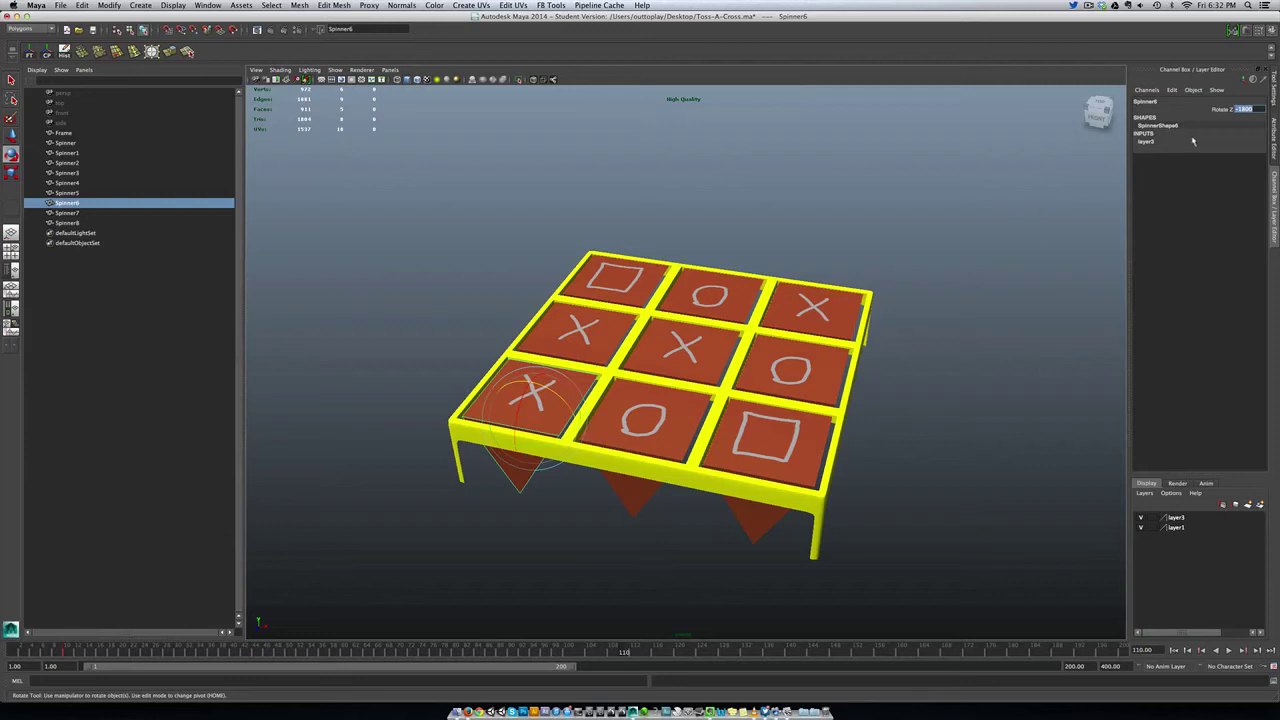
pyautogui.moveTo(1254, 109); pyautogui.dragTo(1242, 109)
pyautogui.write('8')
pyautogui.press('Return')
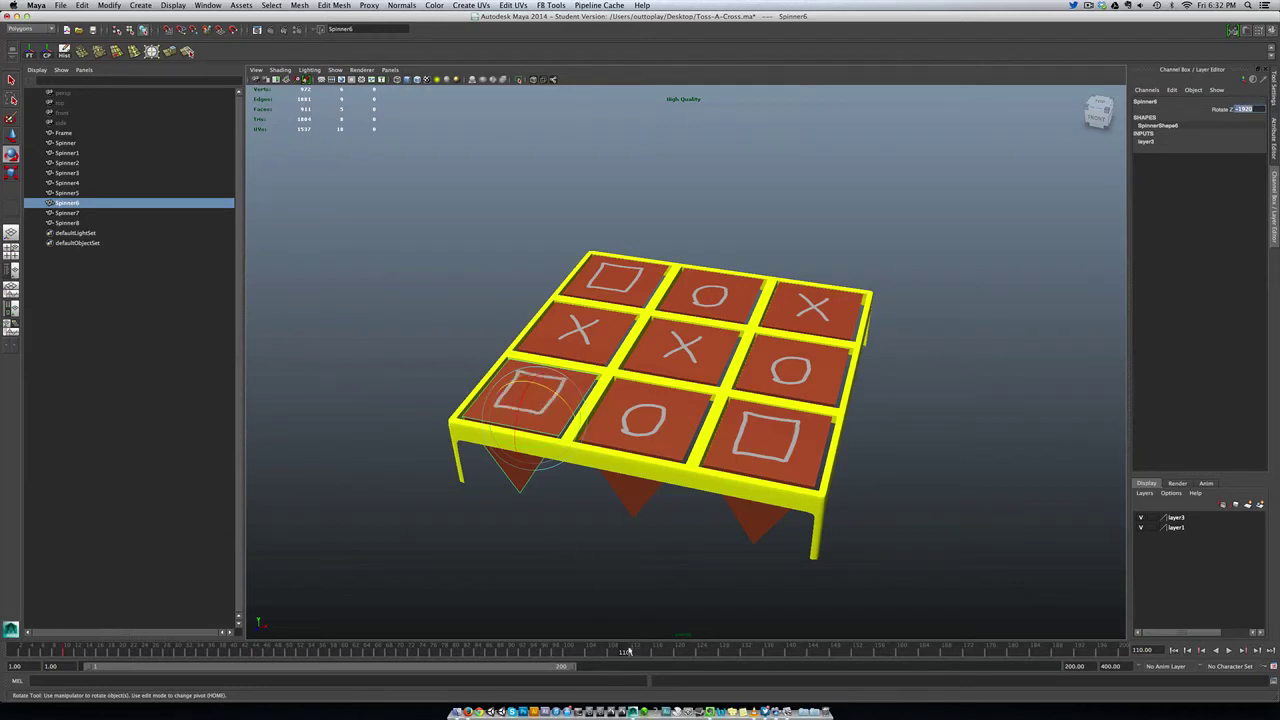
pyautogui.click(527, 417)
# - Play and scrub the animation from the start to review the near-left corner spinner's rotation
pyautogui.click(1229, 650)
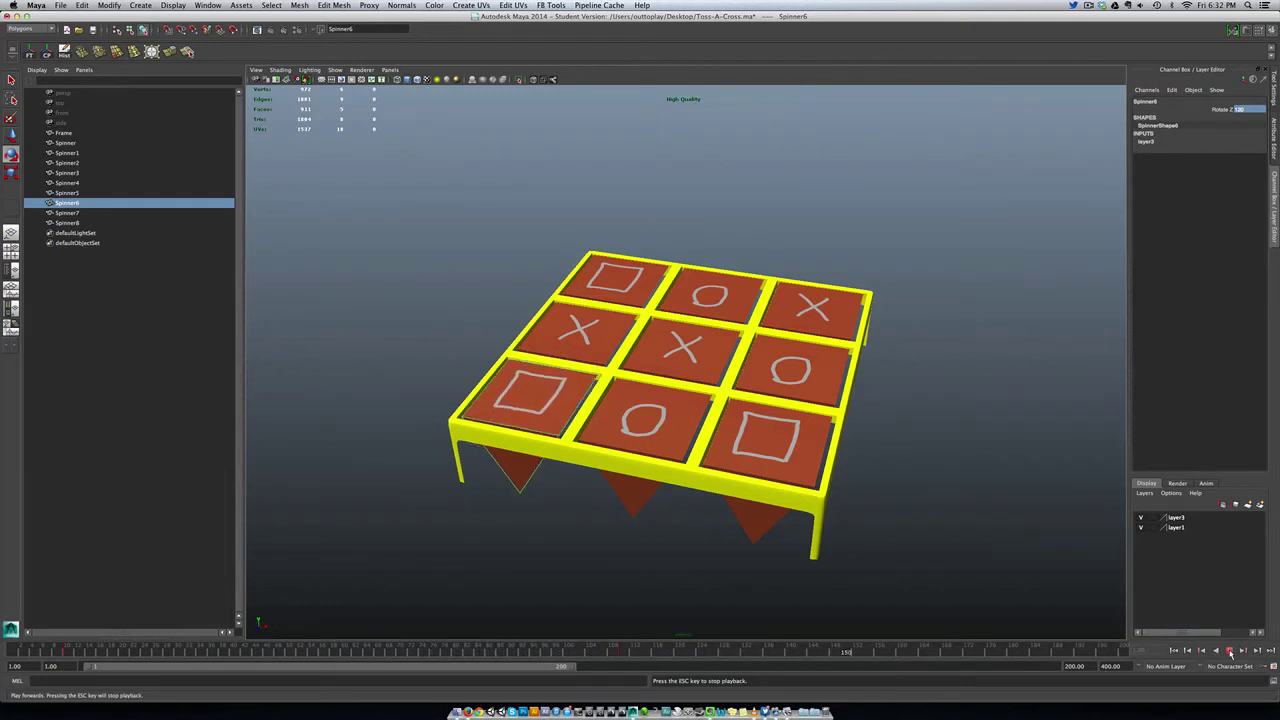
pyautogui.click(1230, 651)
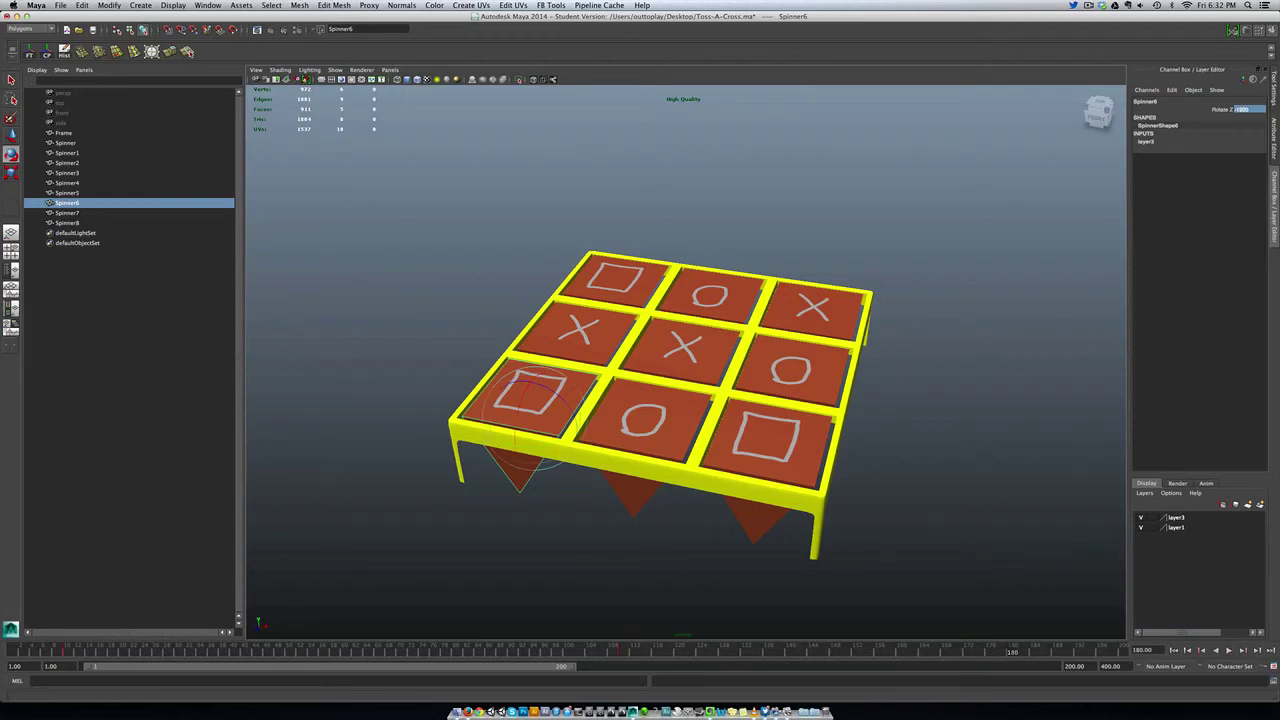
pyautogui.hotkey('alt', 'v')
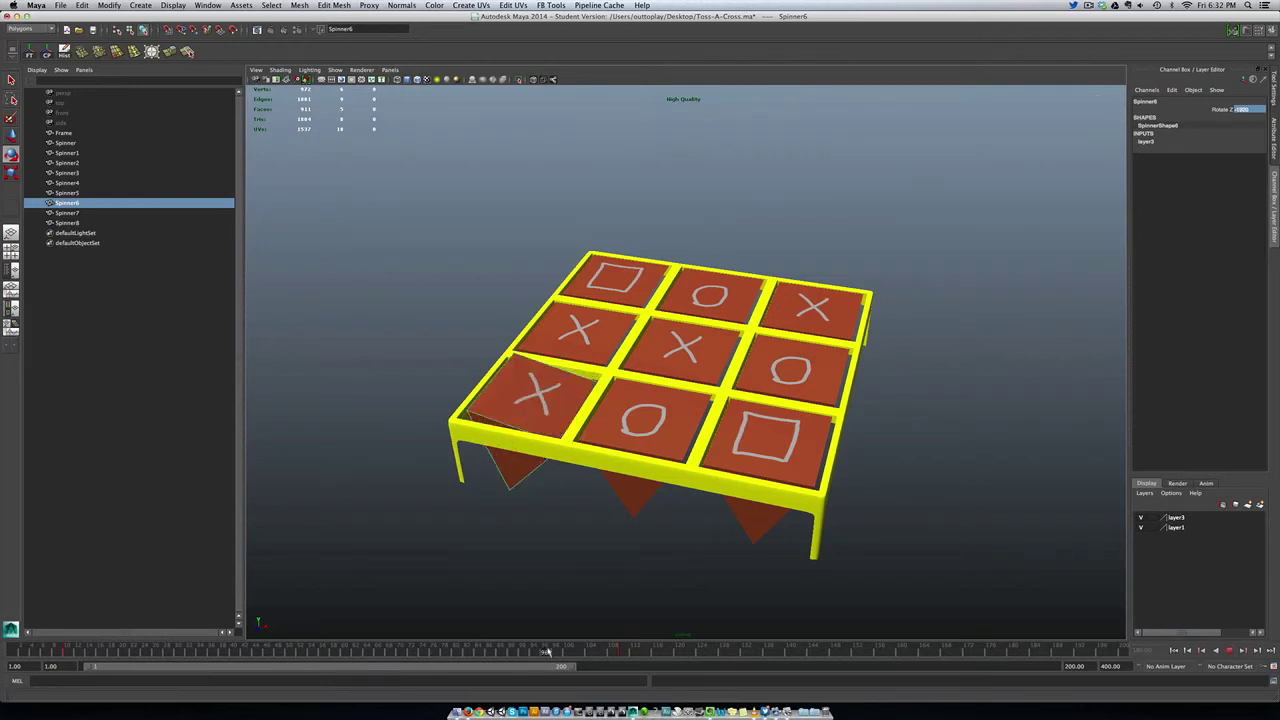
pyautogui.moveTo(594, 653)
pyautogui.mouseDown()
pyautogui.moveTo(655, 656)
pyautogui.moveTo(586, 655)
pyautogui.moveTo(640, 655)
pyautogui.moveTo(610, 655)
pyautogui.mouseUp()
pyautogui.press('e')
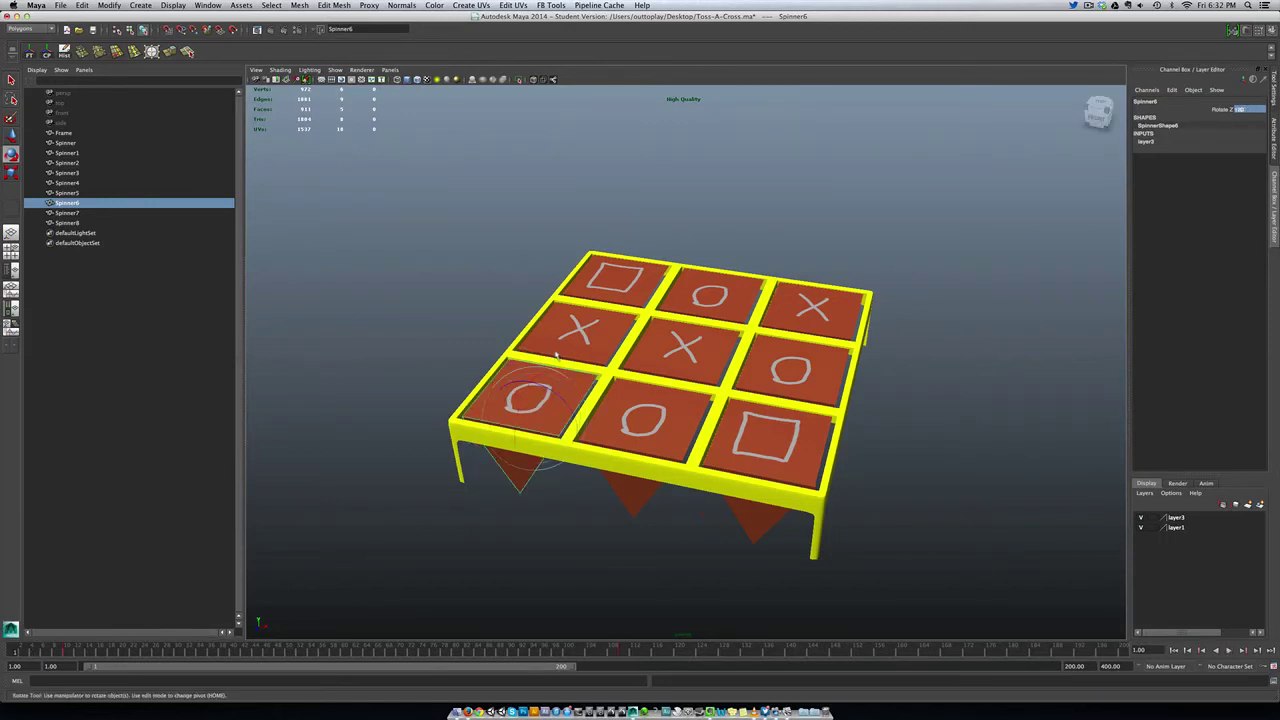
pyautogui.hotkey('alt', 'v')
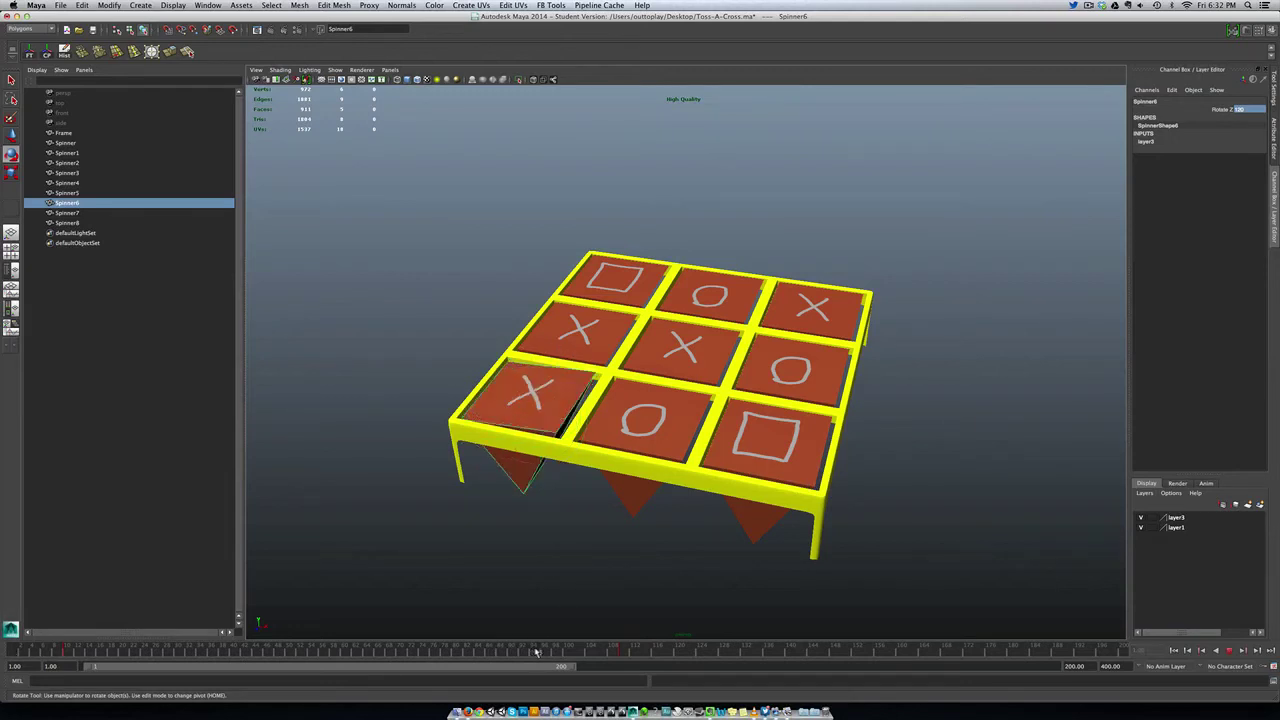
pyautogui.click(1174, 651)
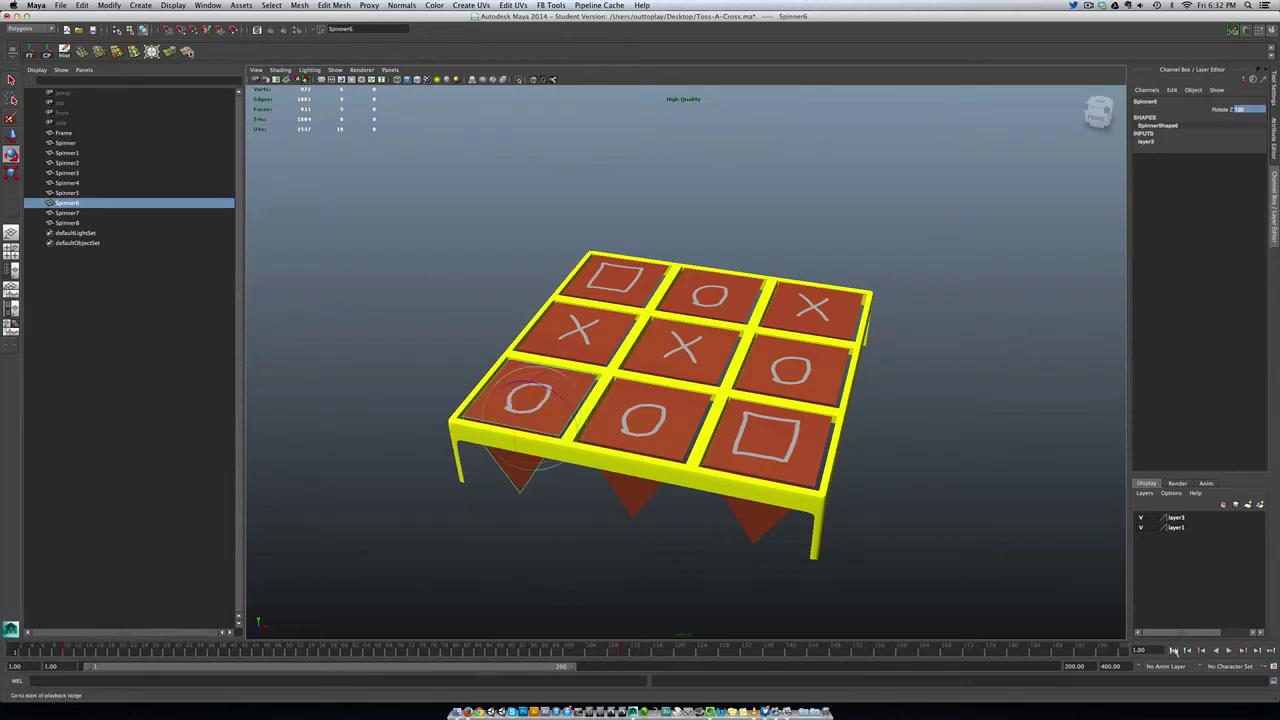
pyautogui.click(1229, 651)
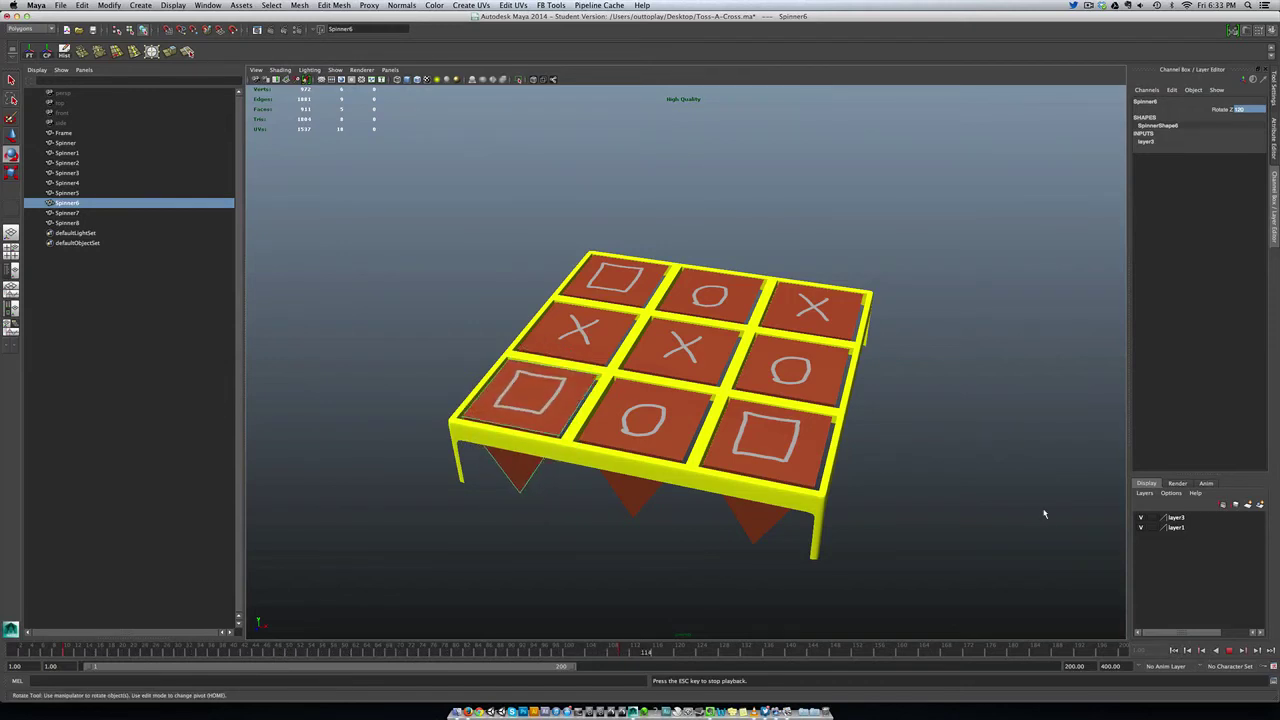
pyautogui.press('Escape')
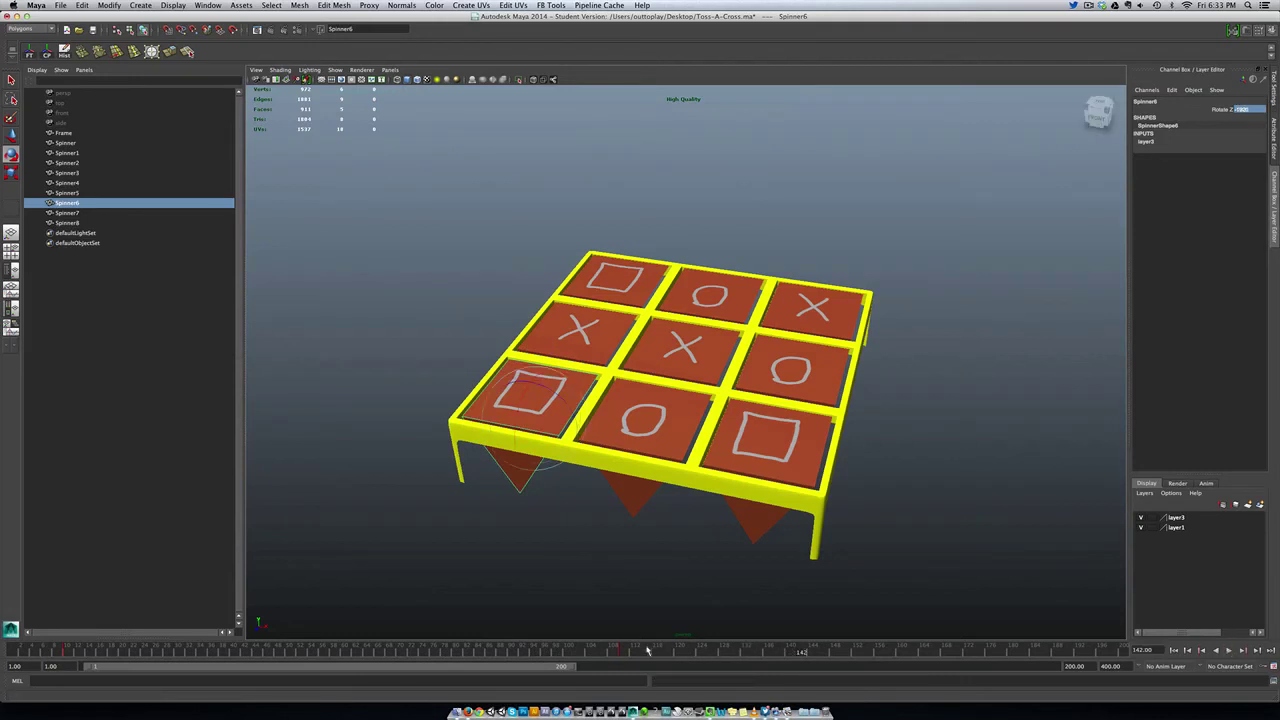
# - Move to frame 120 and set a keyframe there on the board's center spinner
pyautogui.hotkey('alt', 'v')
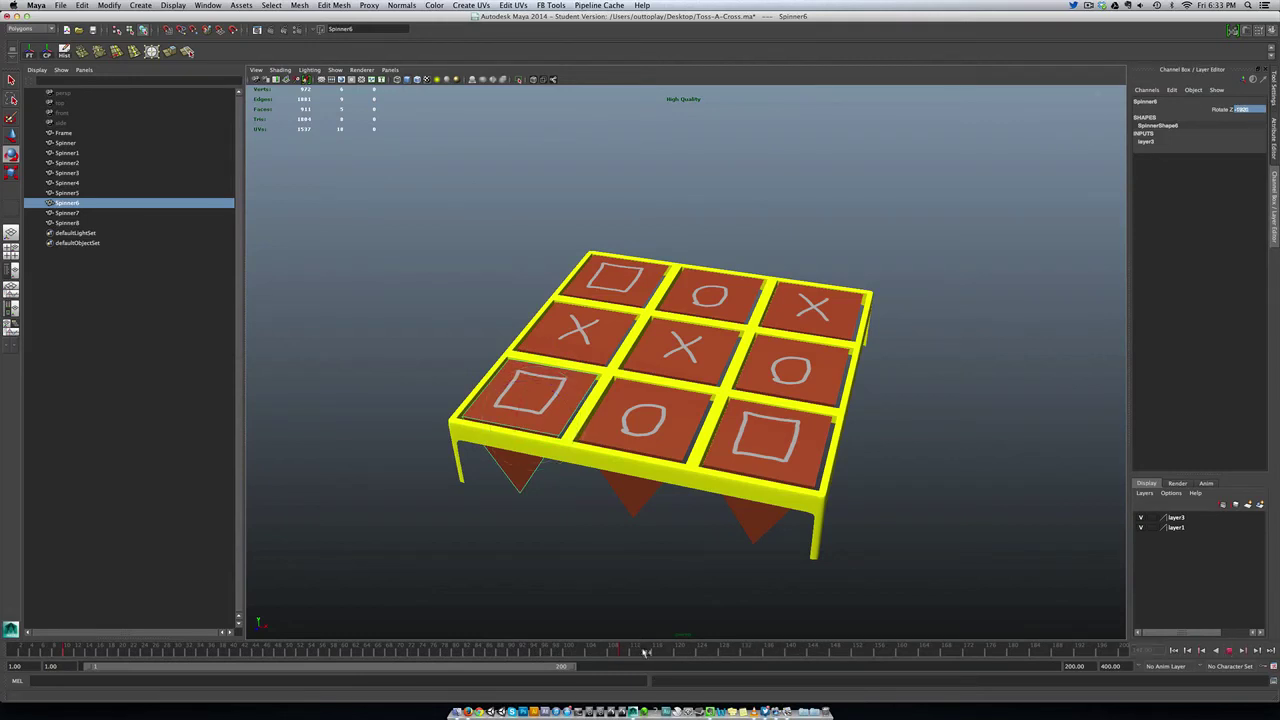
pyautogui.click(677, 650)
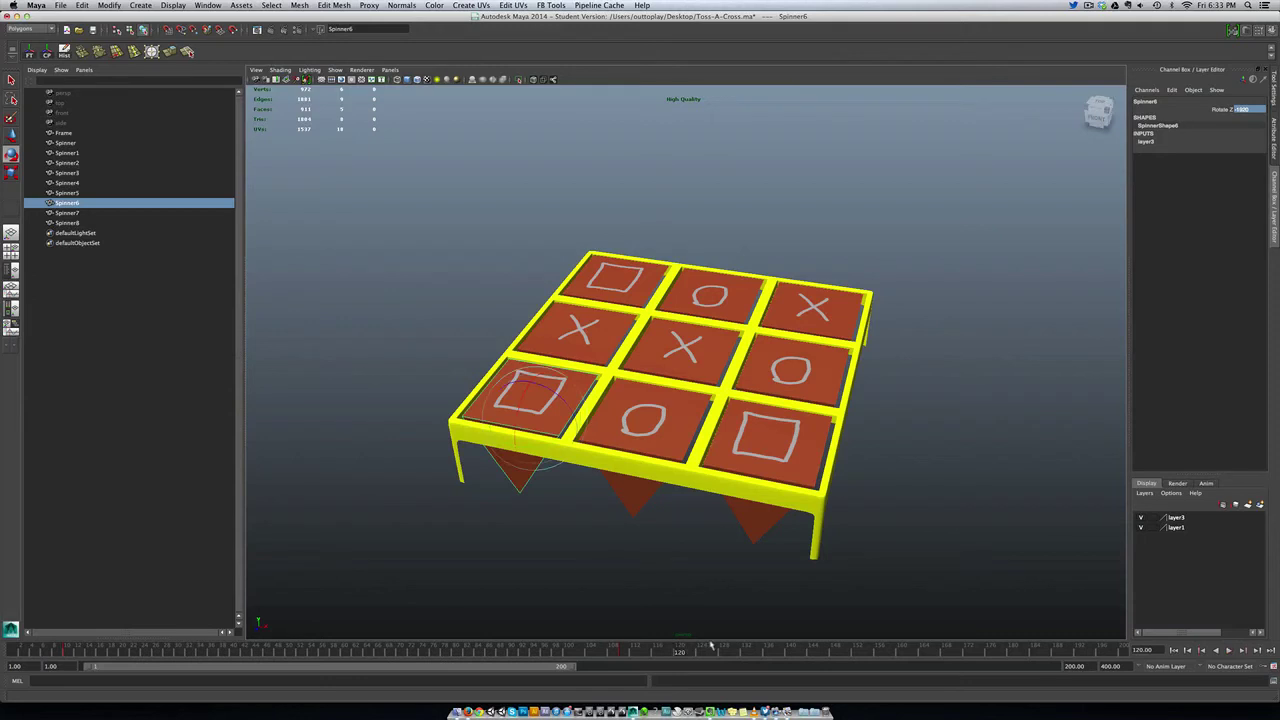
pyautogui.click(665, 343)
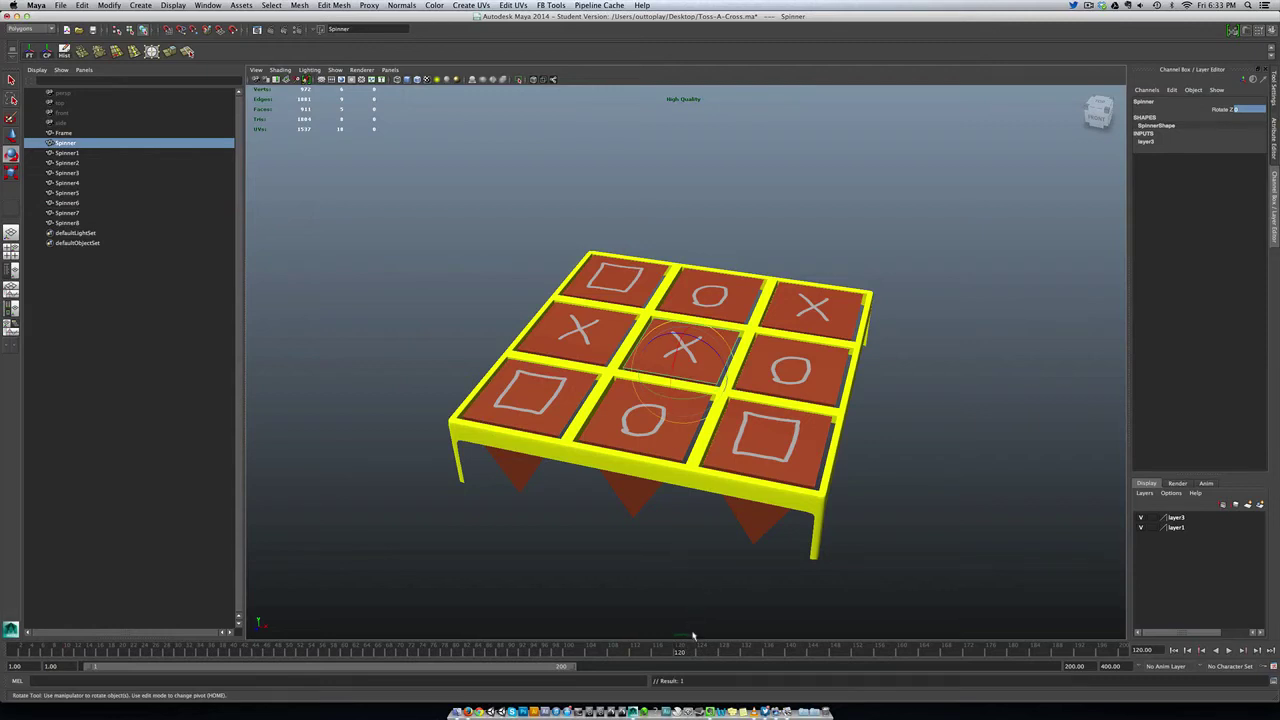
# - Extend the playback range's end to frame 255 and move the current time to frame 220
pyautogui.moveTo(575, 667); pyautogui.dragTo(705, 676)
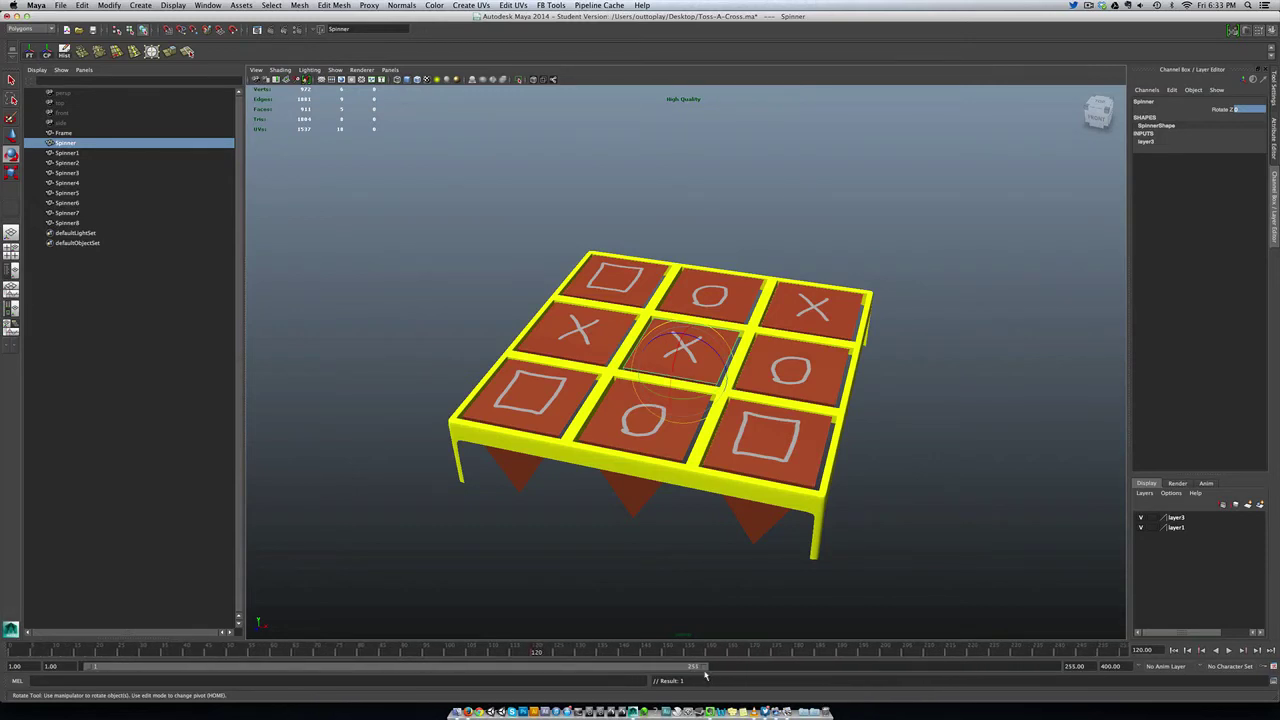
pyautogui.hotkey('alt', 'v')
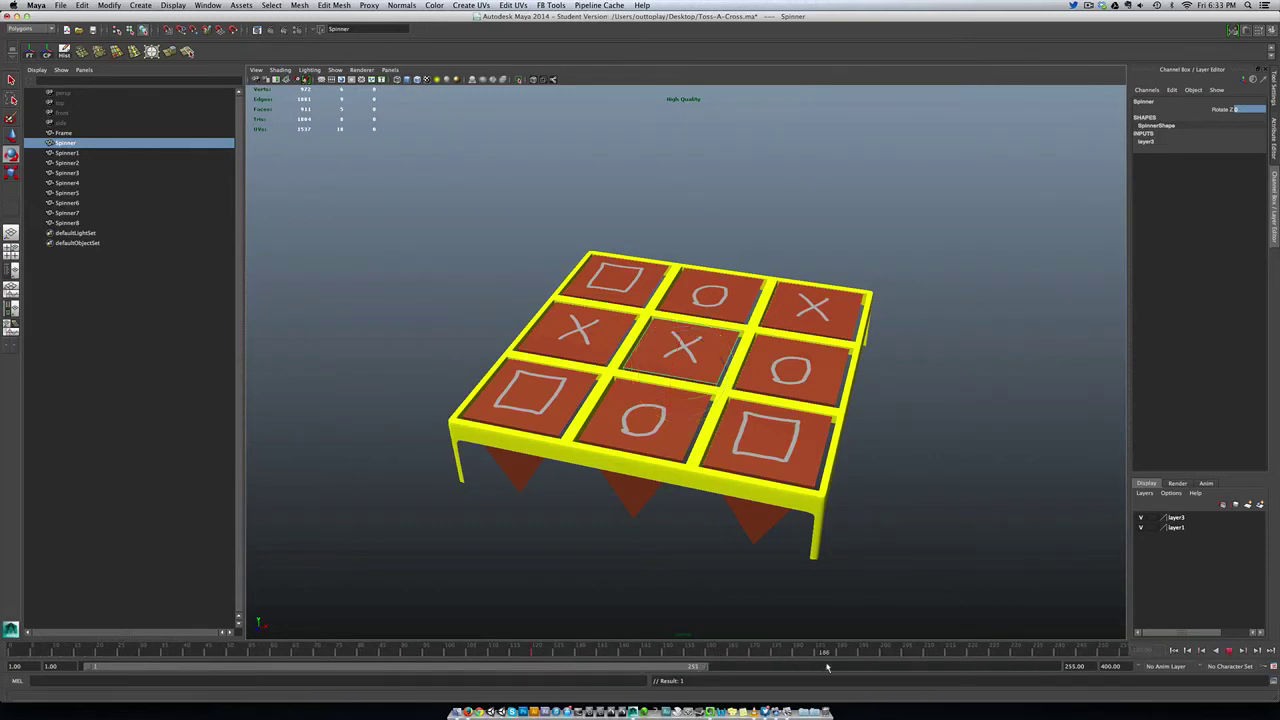
pyautogui.click(970, 660)
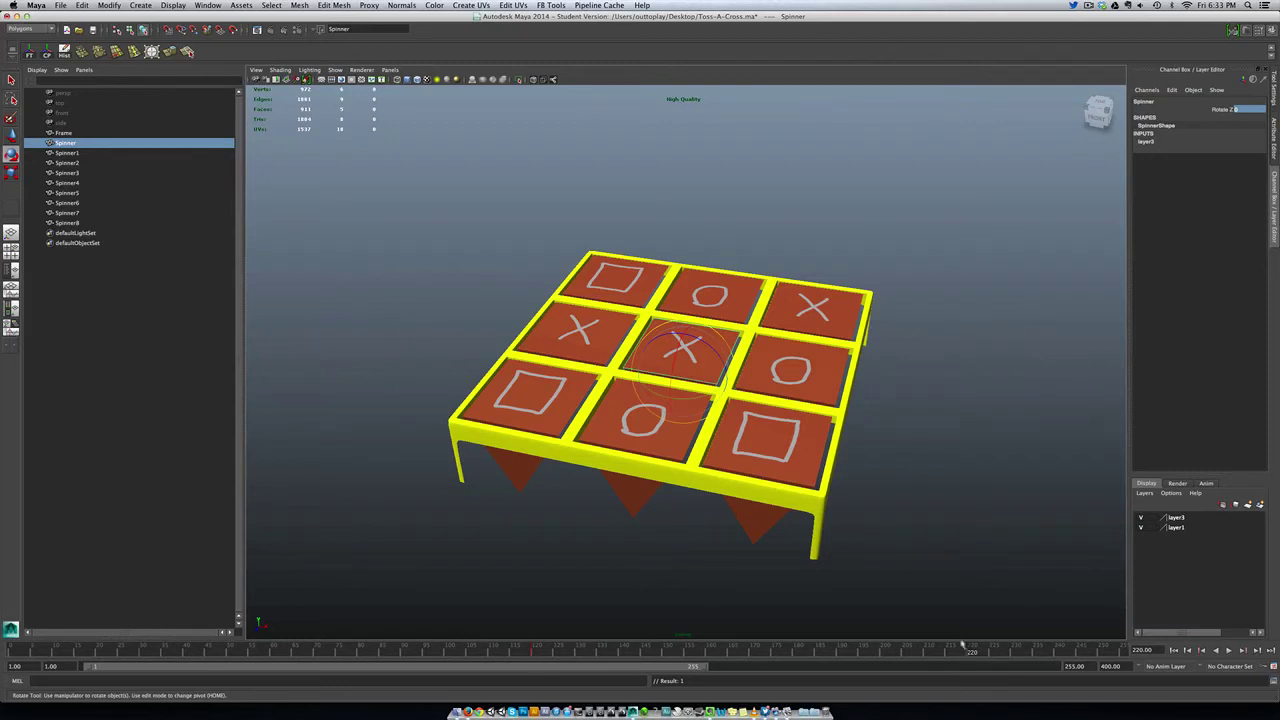
# - Try rotating the center spinner by hand to test its spin direction
pyautogui.click(708, 349)
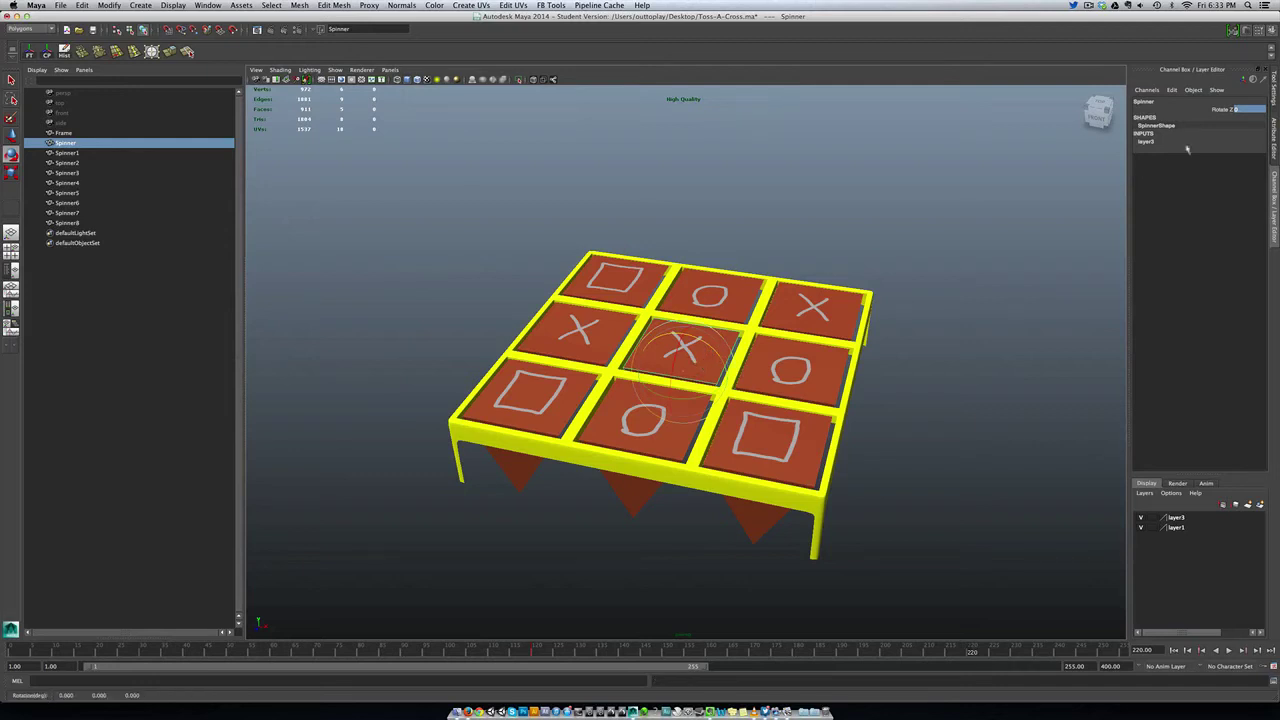
pyautogui.write('0')
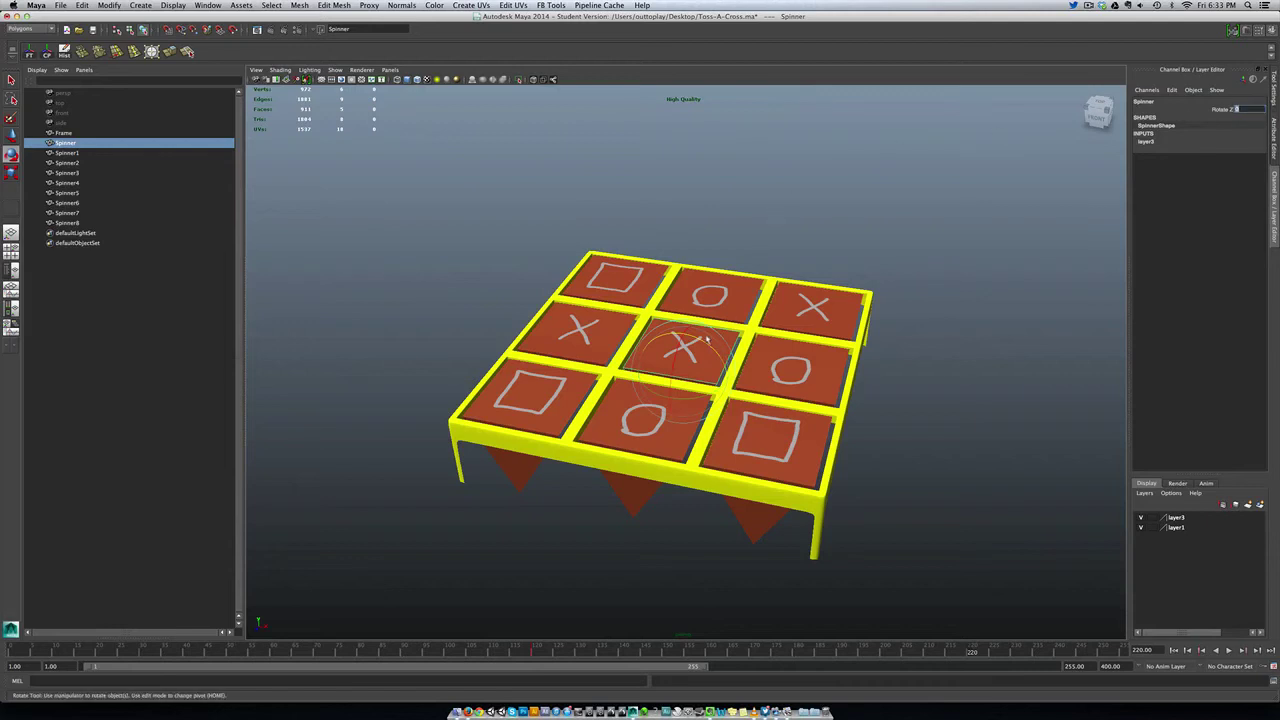
pyautogui.moveTo(708, 342); pyautogui.dragTo(795, 413)
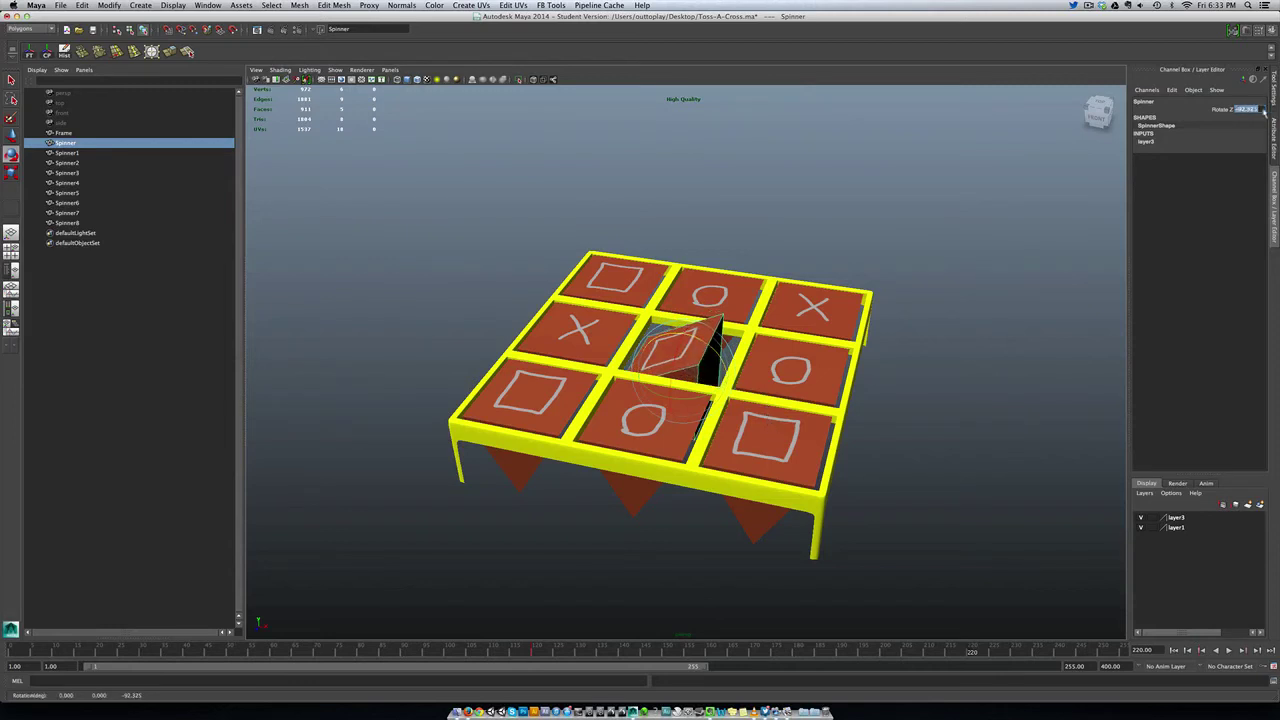
# - Set the center spinner's Rotate Z to -1920 and key it at frame 220
pyautogui.press('BackSpace')
pyautogui.press('Return')
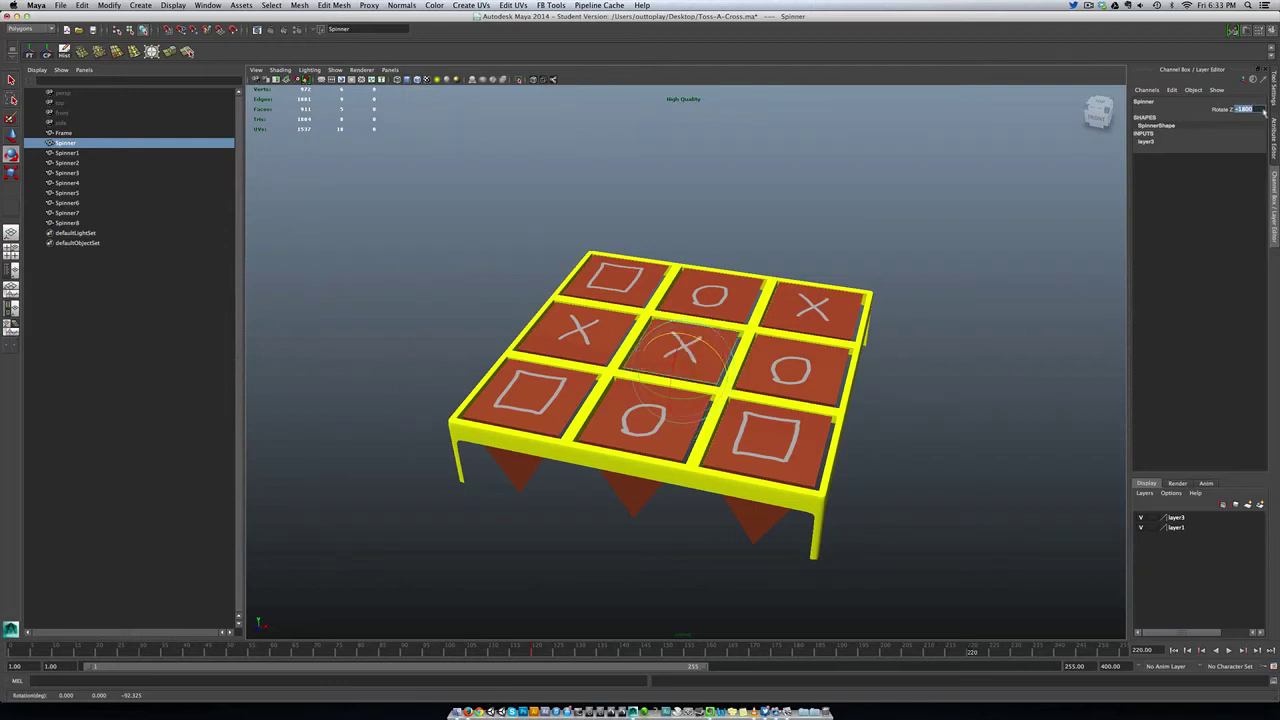
pyautogui.click(1260, 110)
pyautogui.write('01920')
pyautogui.press('Return')
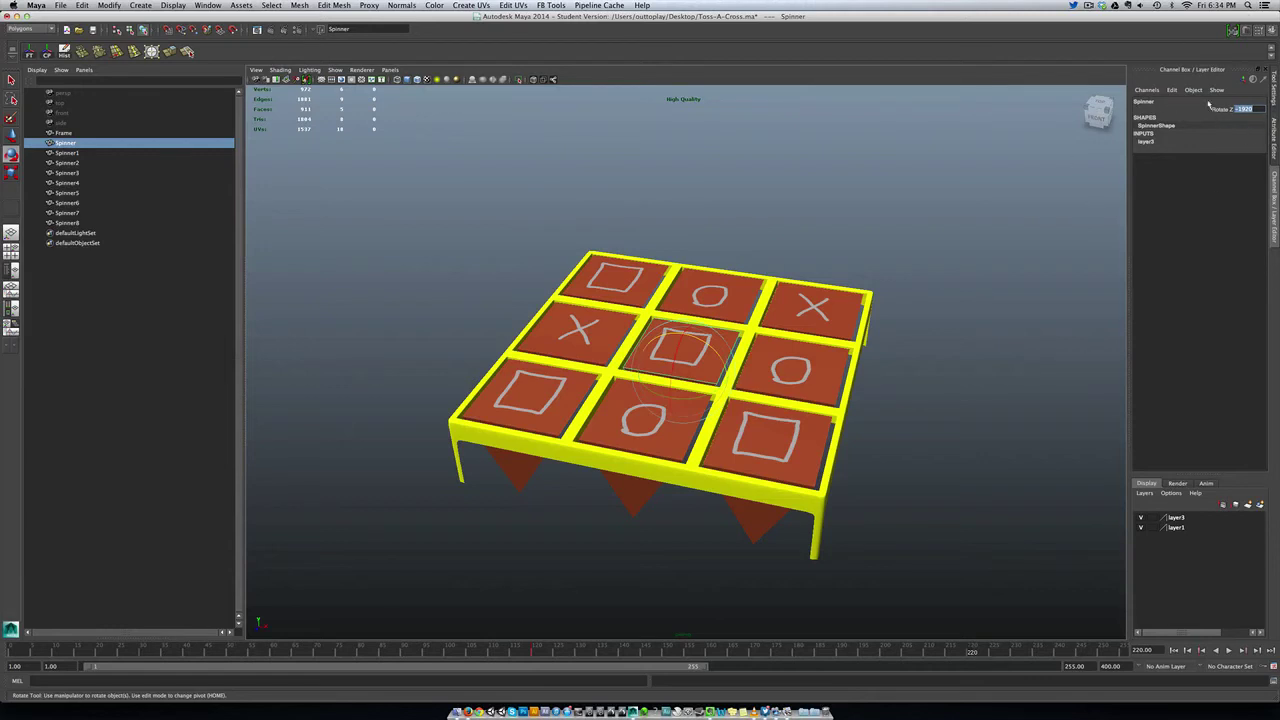
pyautogui.click(1162, 109)
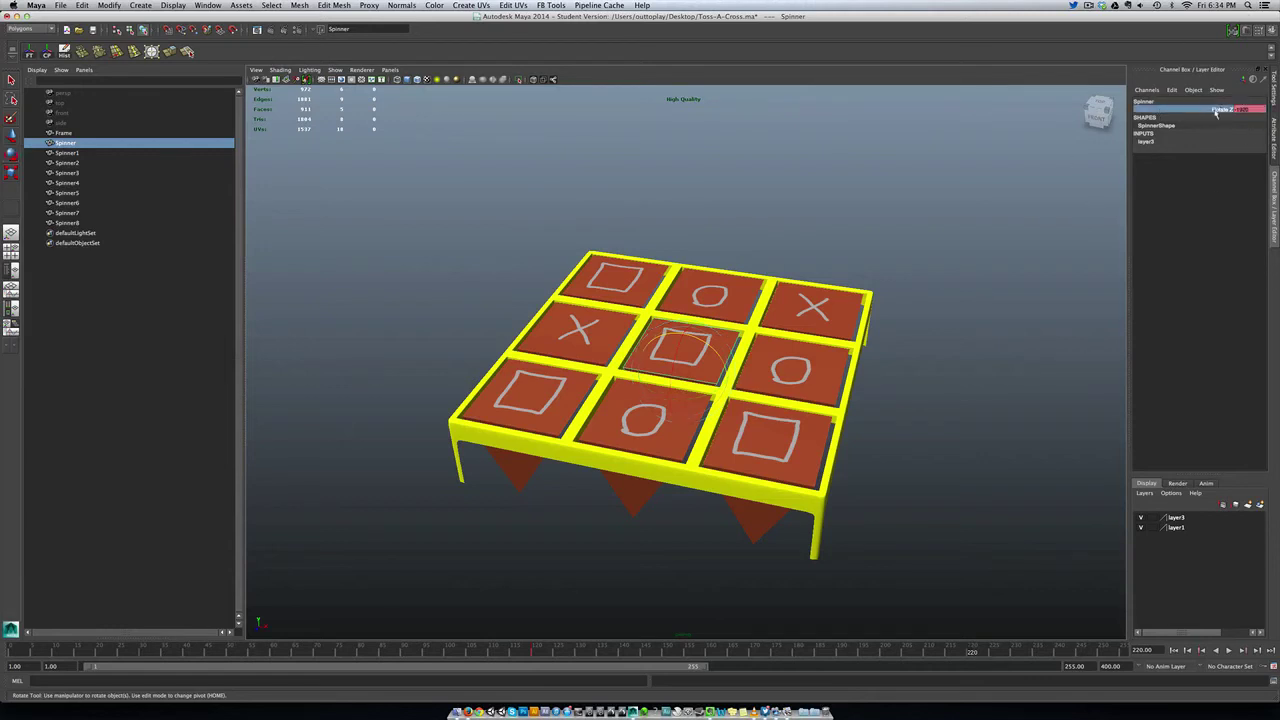
# - Key the center spinner's Rotate Z at frame 220, then play the animation from frame 1 to check the spins
pyautogui.rightClick(1217, 112)
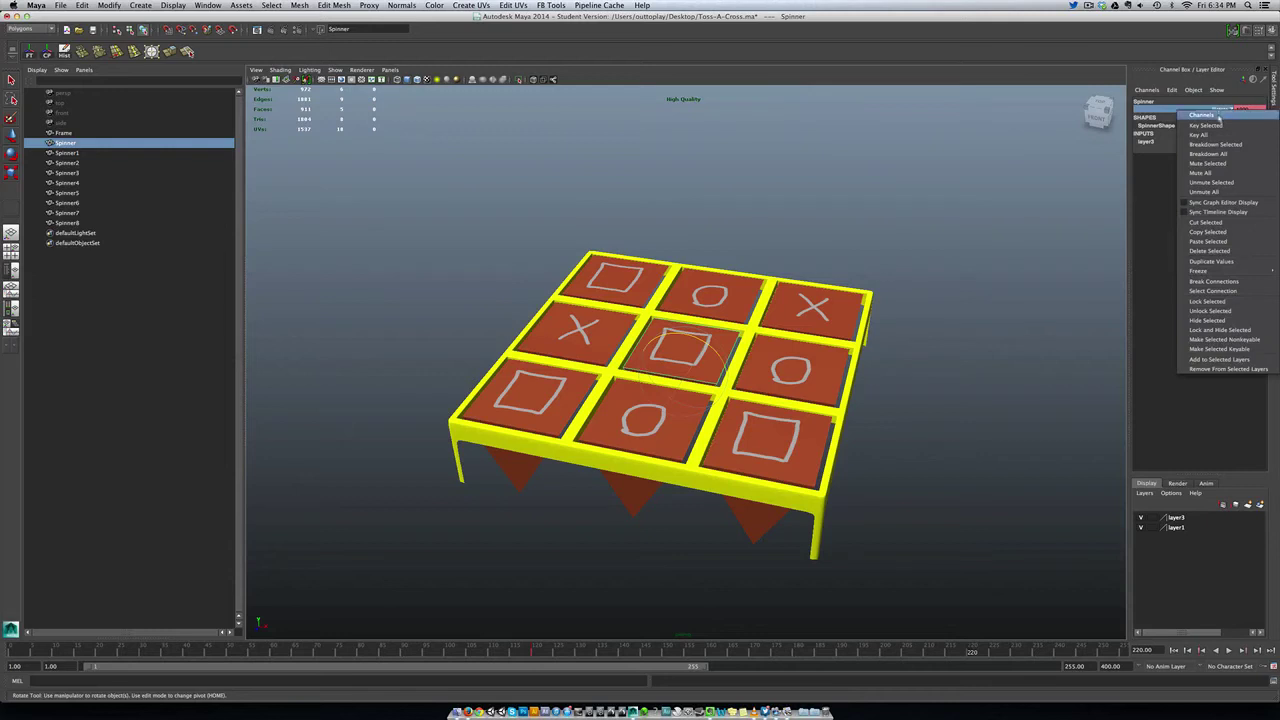
pyautogui.click(1220, 126)
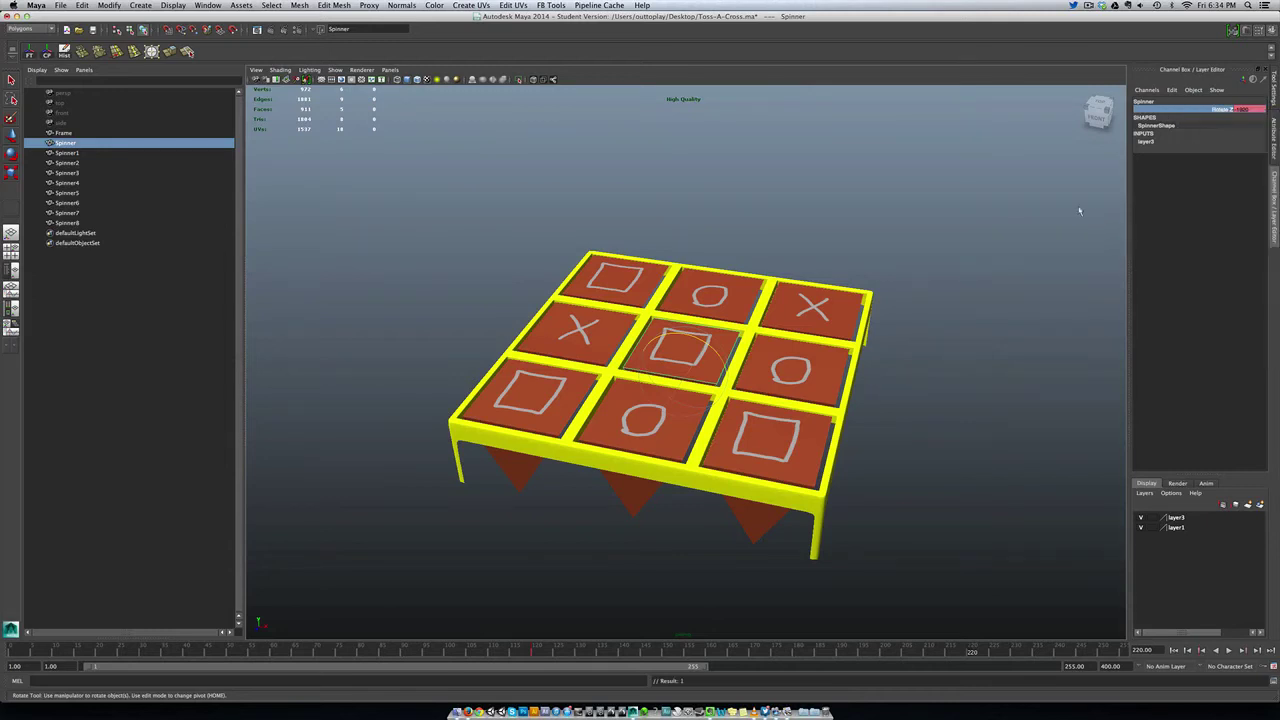
pyautogui.moveTo(728, 303); pyautogui.dragTo(733, 341)
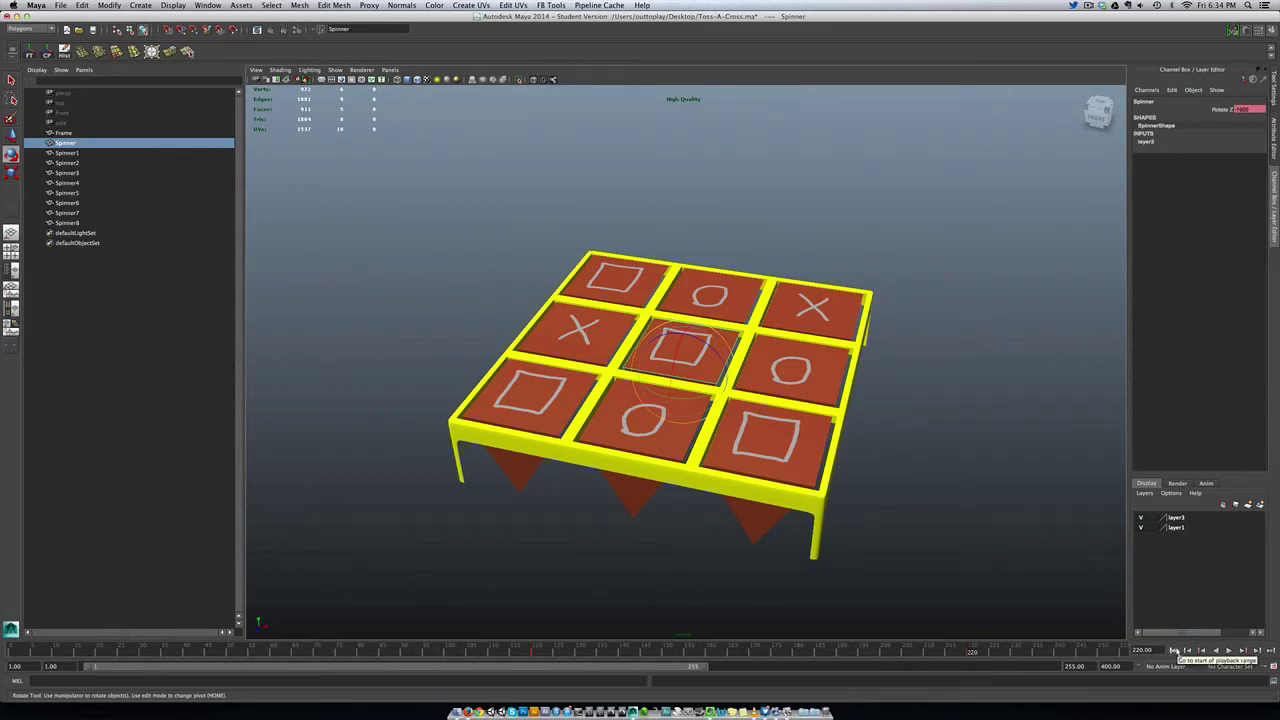
pyautogui.click(1175, 650)
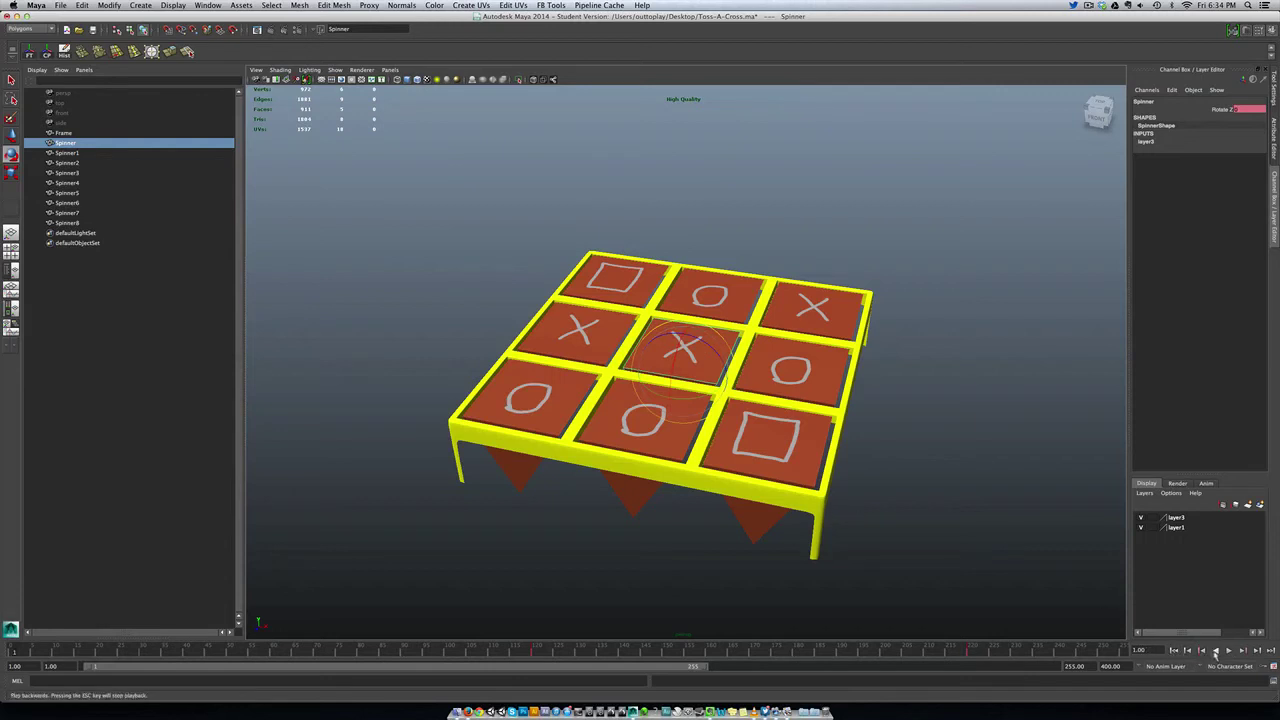
pyautogui.click(1230, 651)
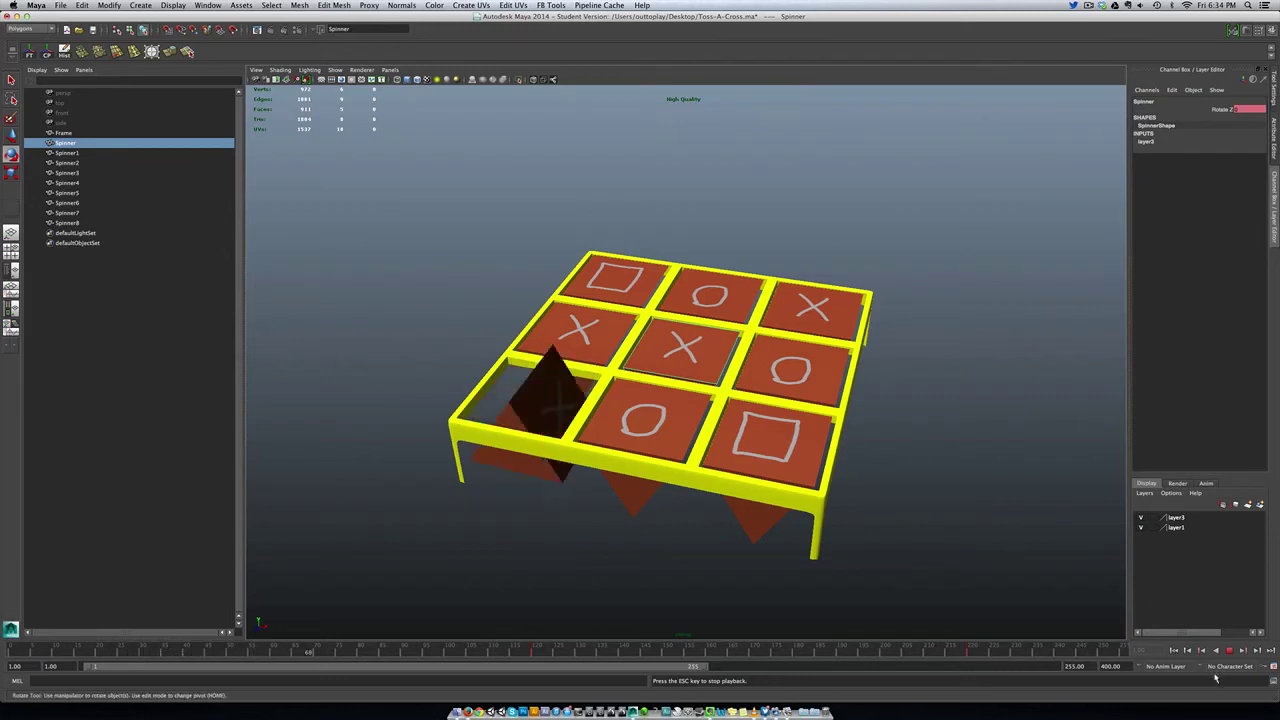
pyautogui.click(1229, 651)
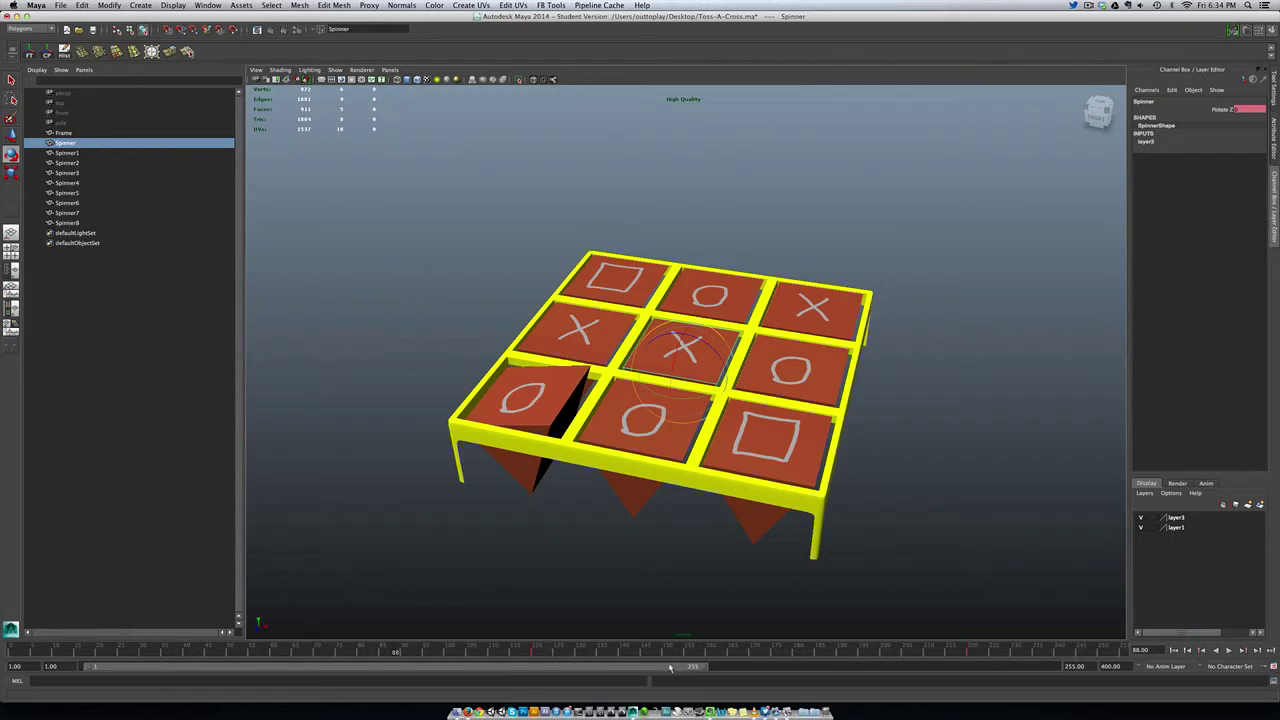
# - Shift the playback range to frames 118–372 and move the current time to frame 235
pyautogui.moveTo(672, 668); pyautogui.dragTo(951, 683)
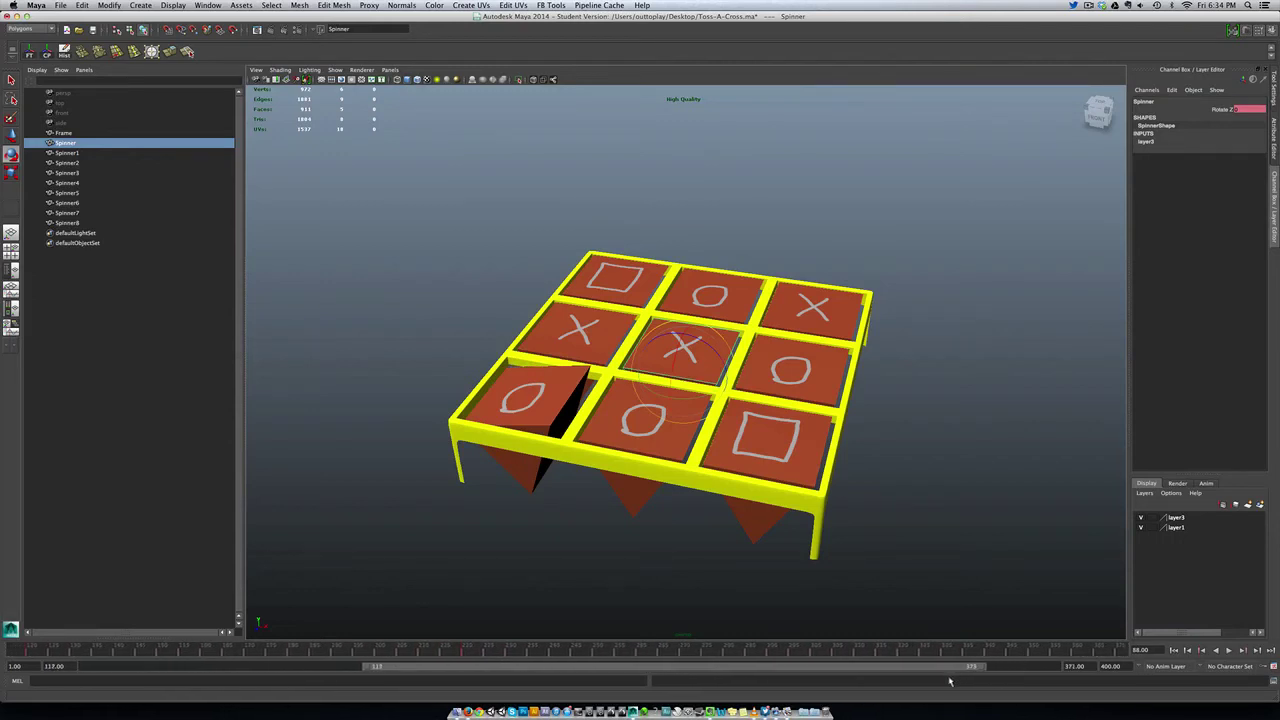
pyautogui.click(792, 322)
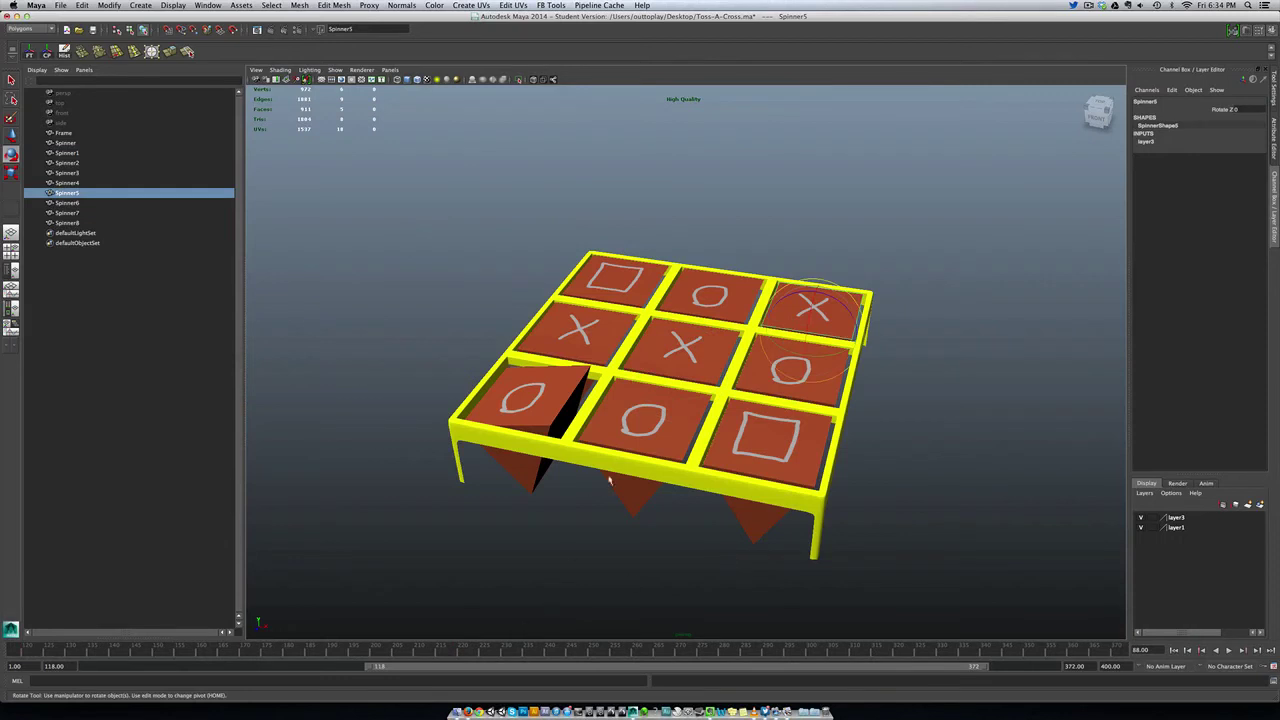
pyautogui.click(657, 365)
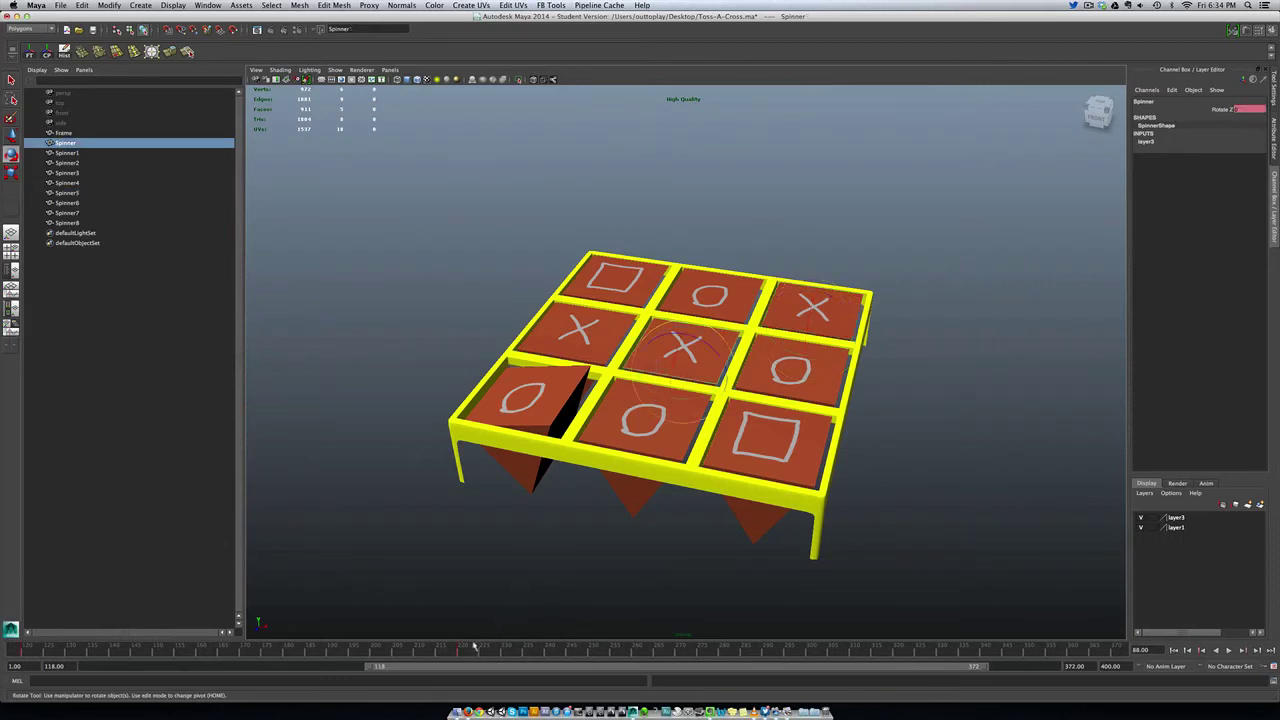
pyautogui.click(524, 655)
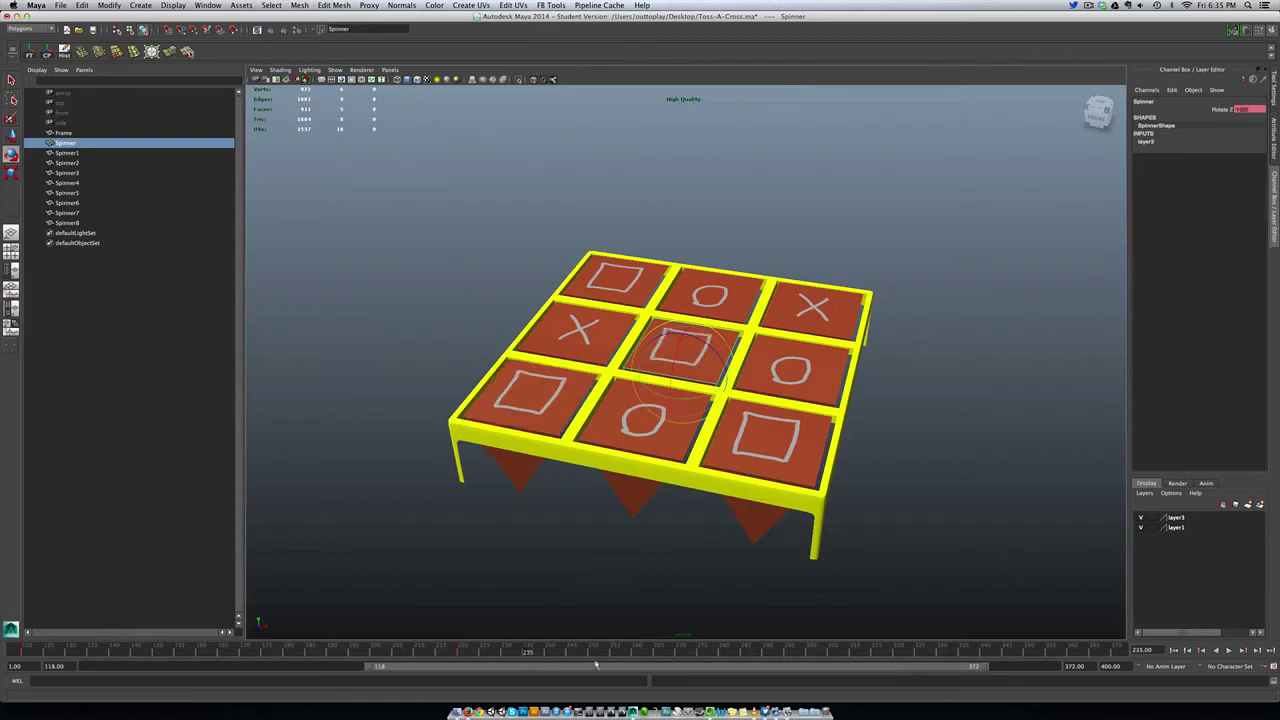
# - Key the Rotate Z of the back-right corner spinner (Spinner5) at frame 235
pyautogui.click(803, 312)
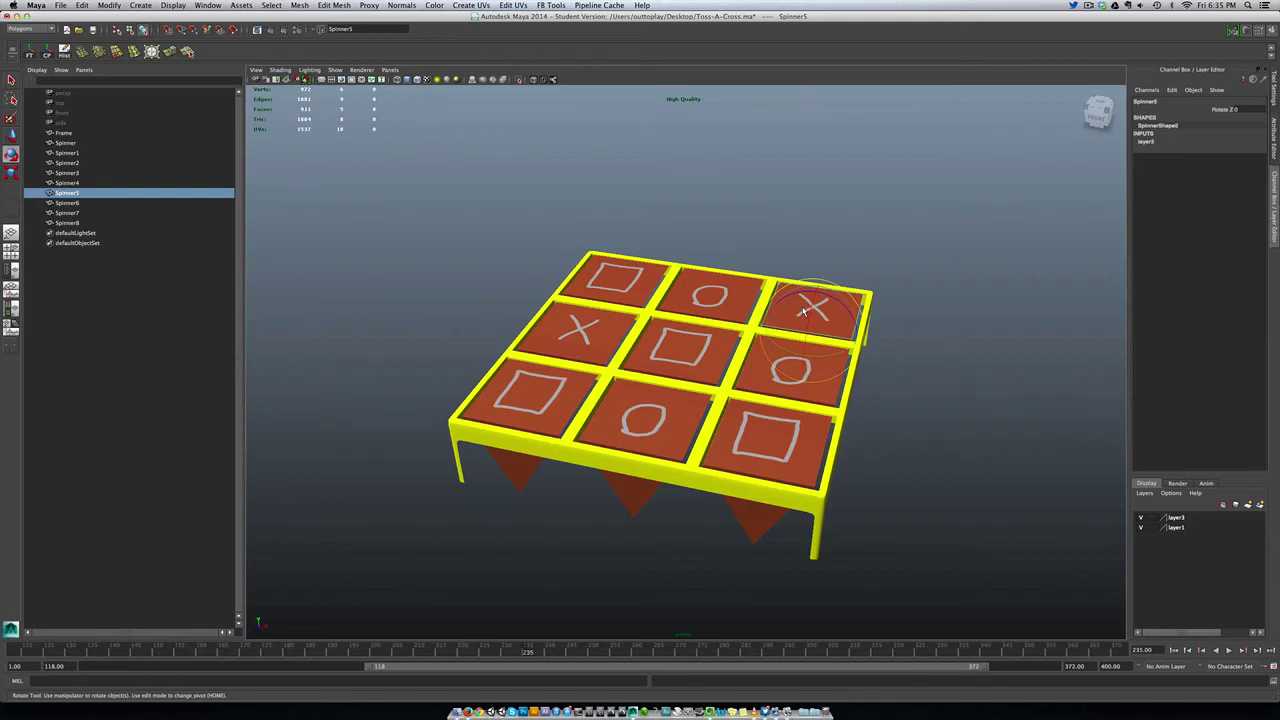
pyautogui.press('s')
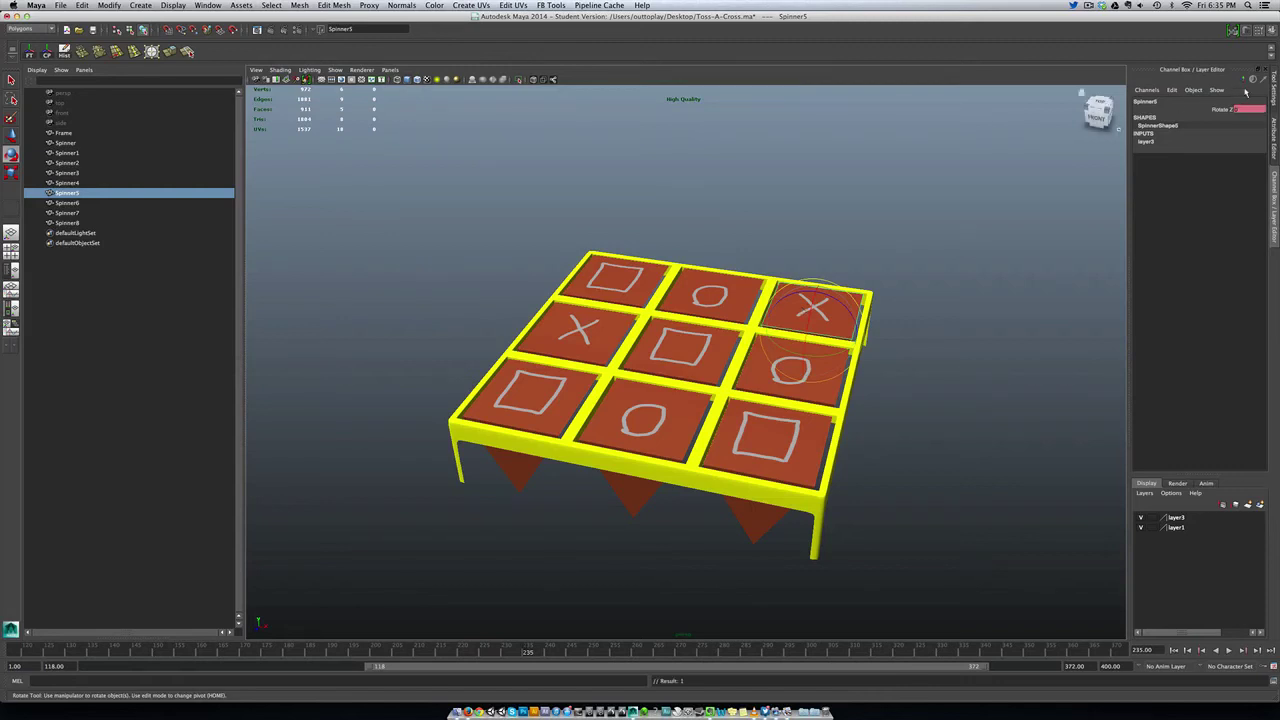
pyautogui.click(1219, 110)
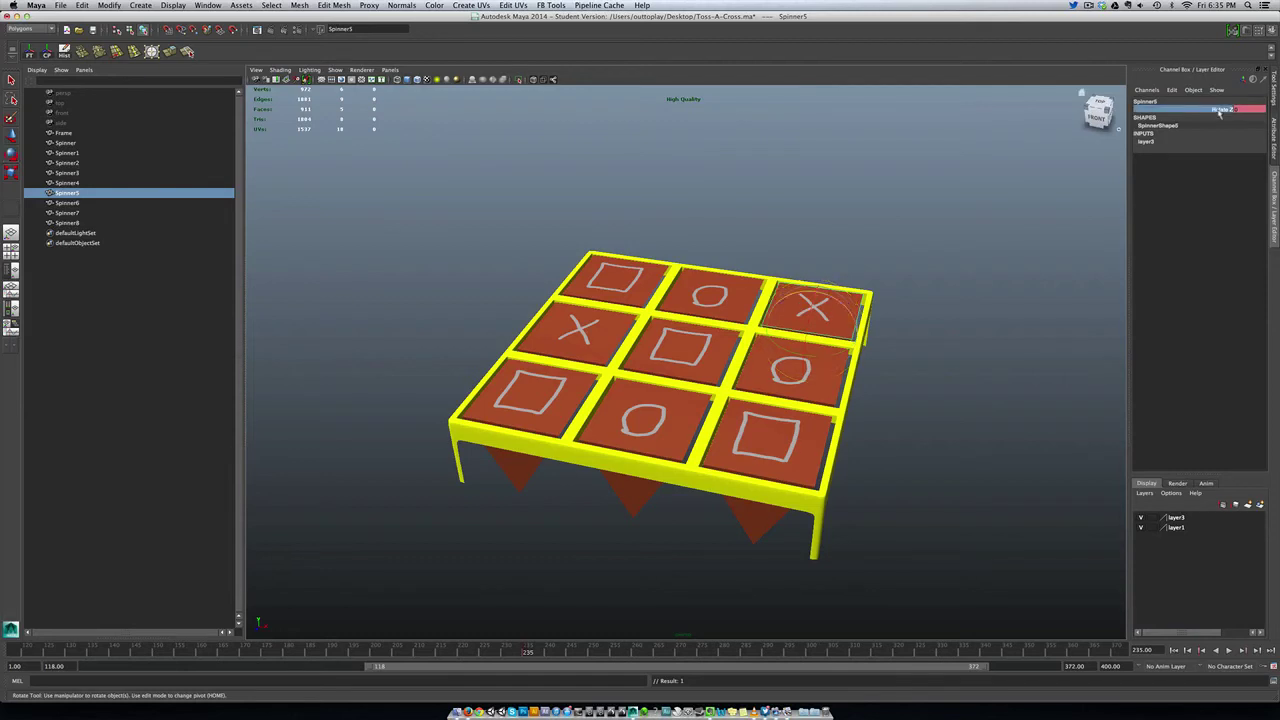
pyautogui.rightClick(1219, 113)
pyautogui.click(1225, 128)
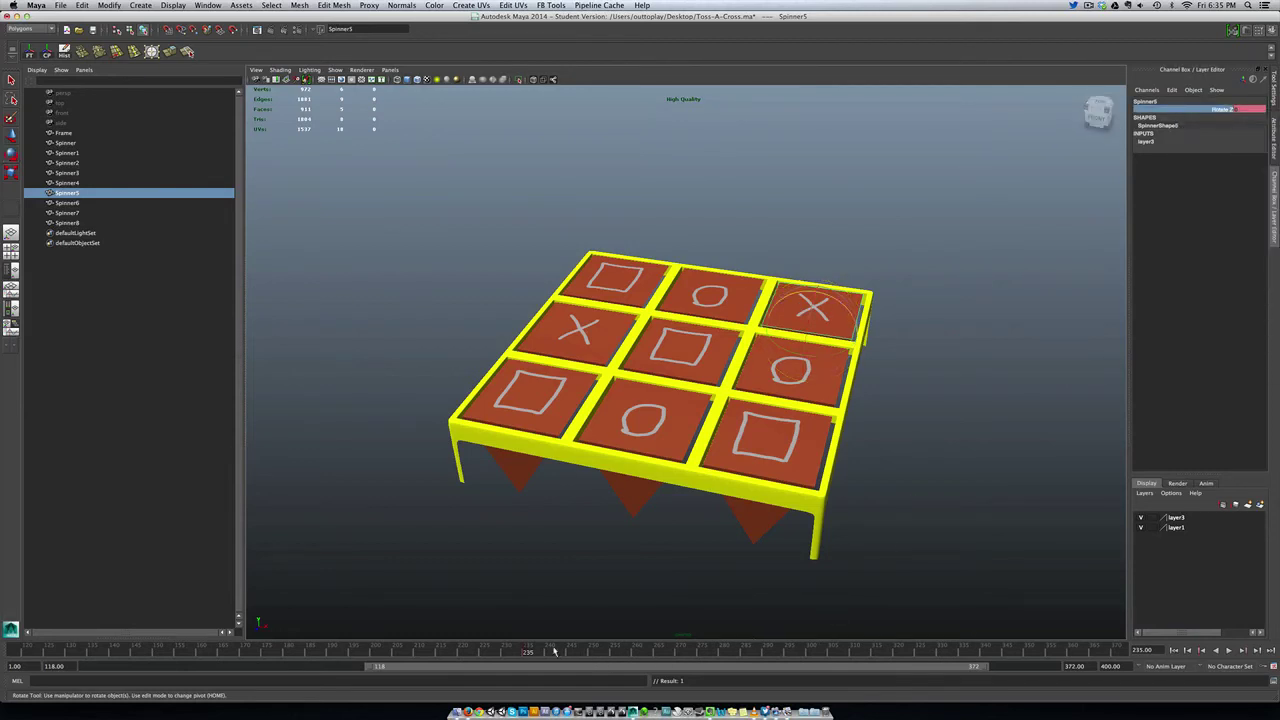
# - Set Spinner5's Rotate Z to -1920 at frame 335 and key it there
pyautogui.hotkey('alt', 'v')
pyautogui.moveTo(622, 651)
pyautogui.mouseDown()
pyautogui.moveTo(973, 655)
pyautogui.moveTo(962, 655)
pyautogui.mouseUp()
pyautogui.click(1249, 110)
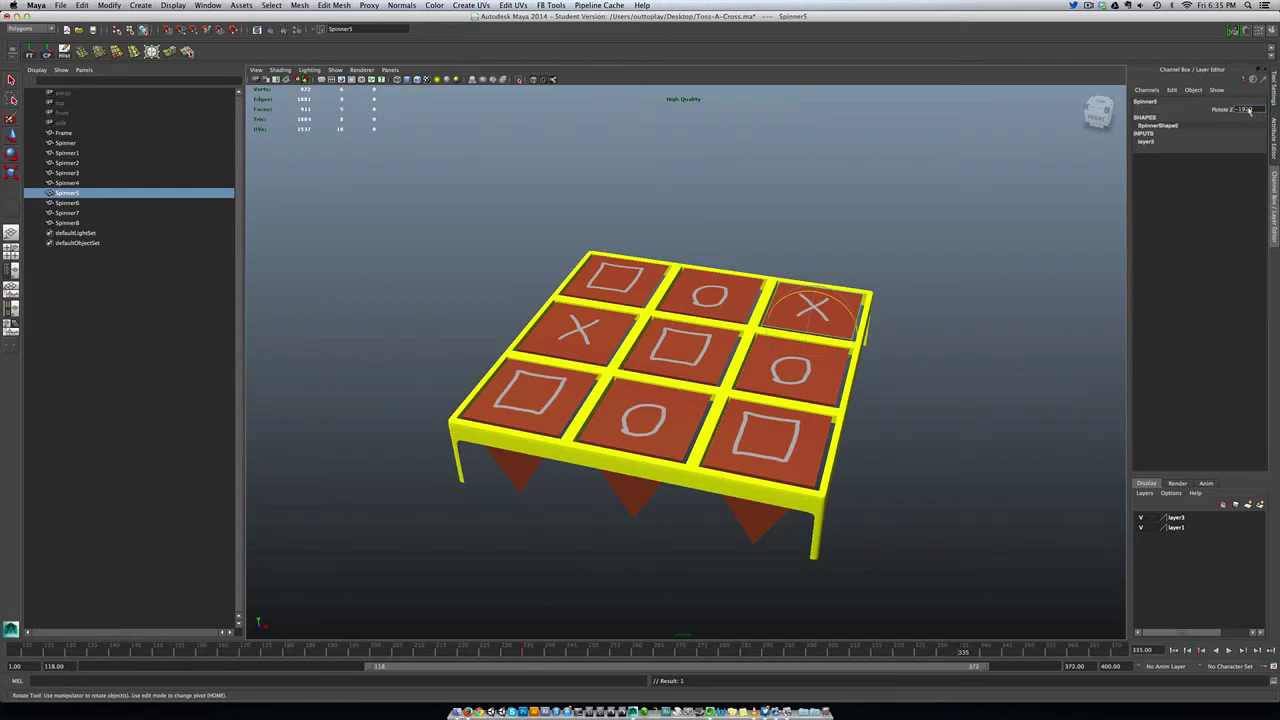
pyautogui.press('Return')
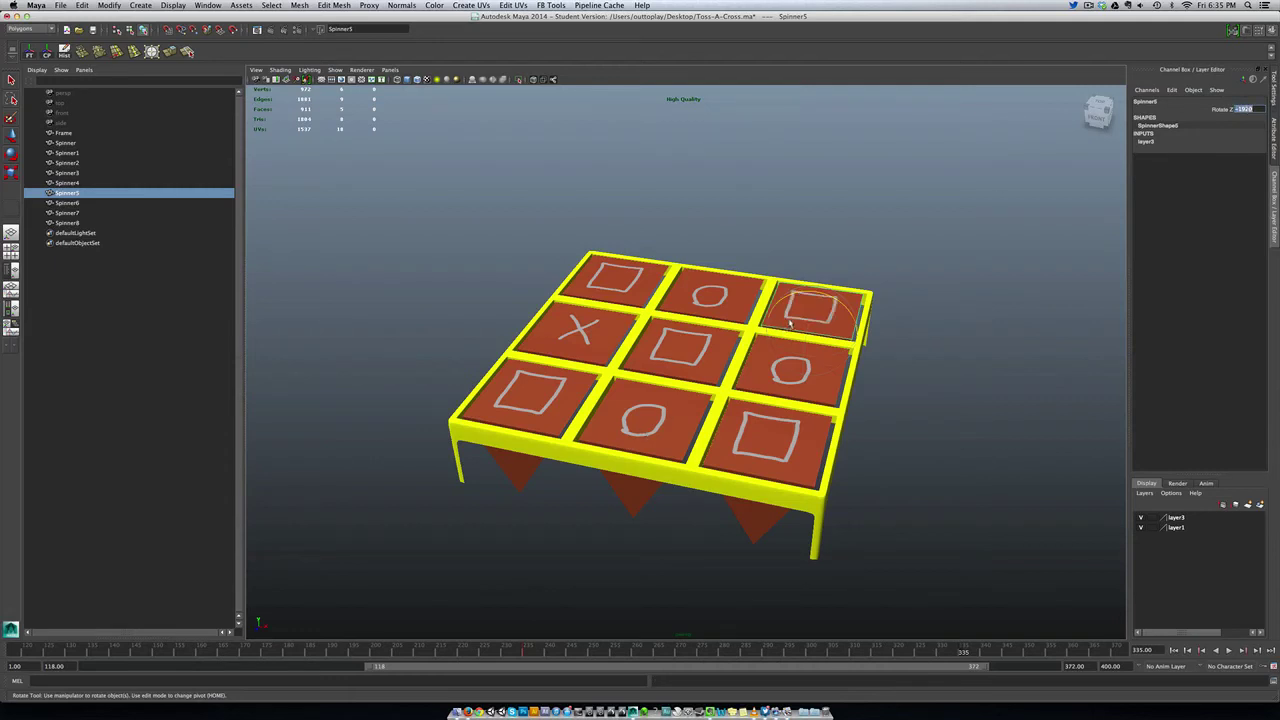
pyautogui.click(1224, 110)
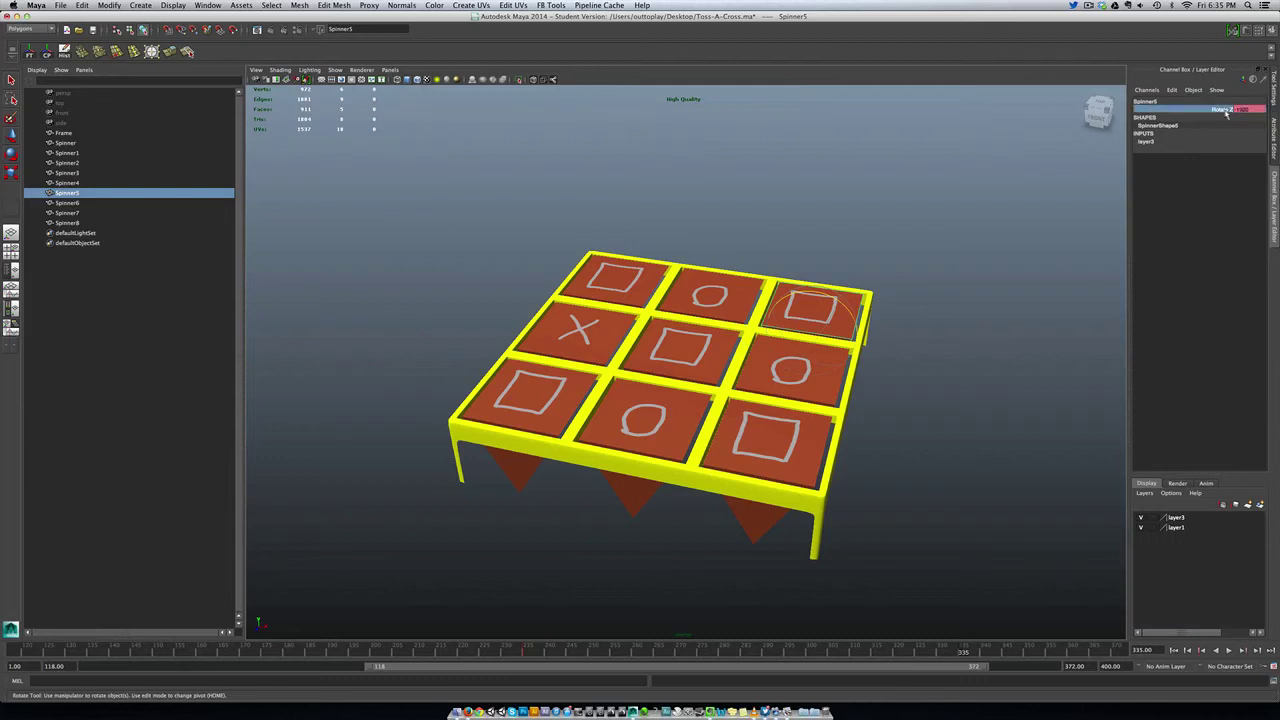
pyautogui.rightClick(1226, 111)
pyautogui.click(1228, 128)
# - Play the animation from frame 118 to check the center spinner's turn, stopping at frame 226
pyautogui.click(1174, 650)
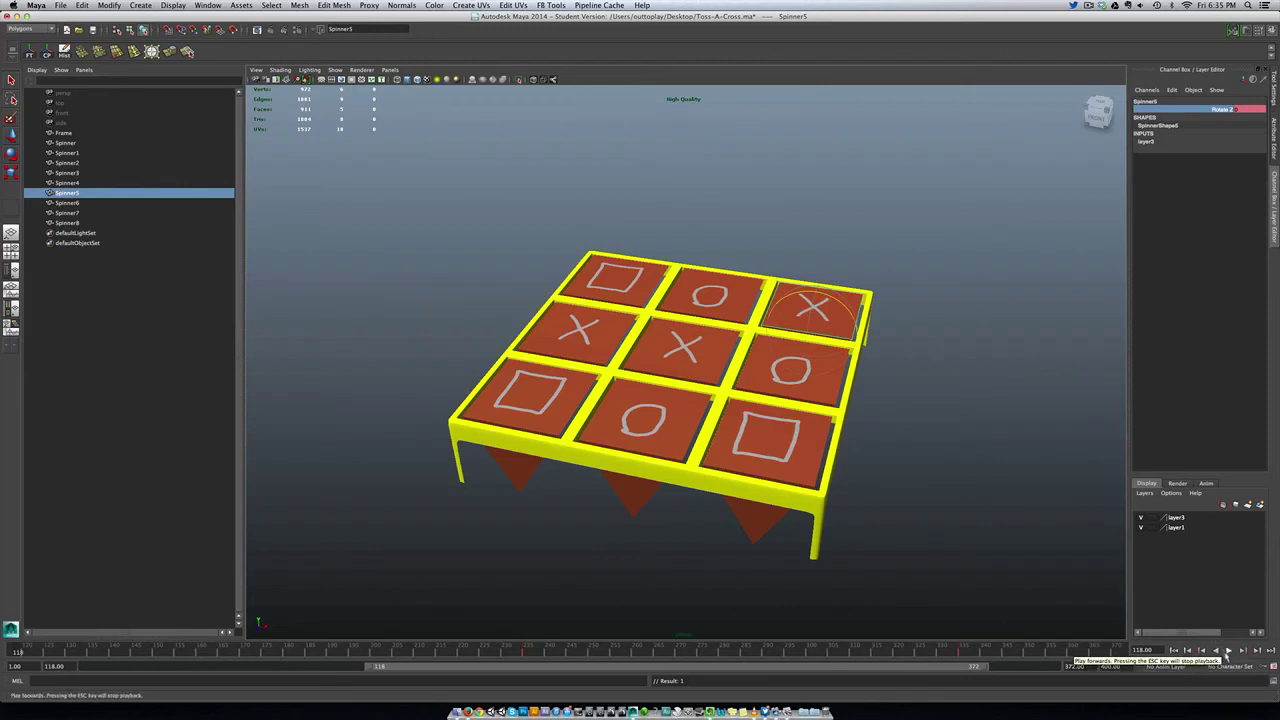
pyautogui.click(1228, 651)
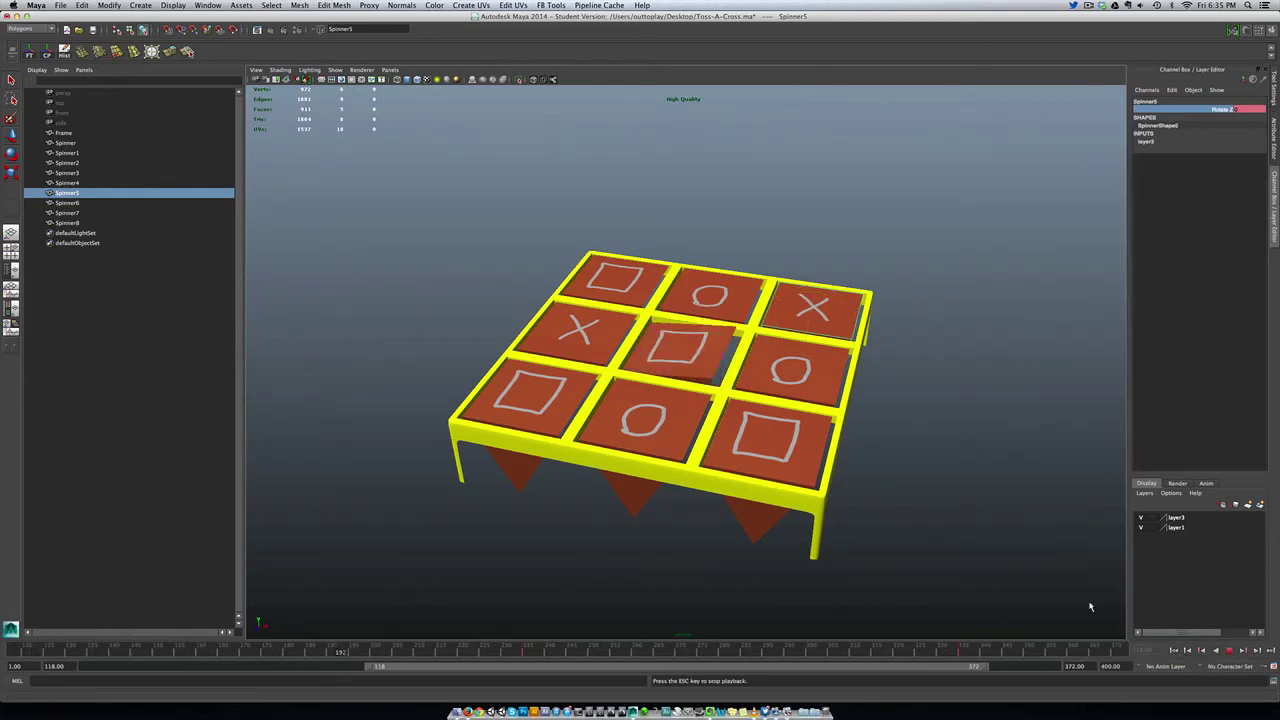
pyautogui.click(492, 655)
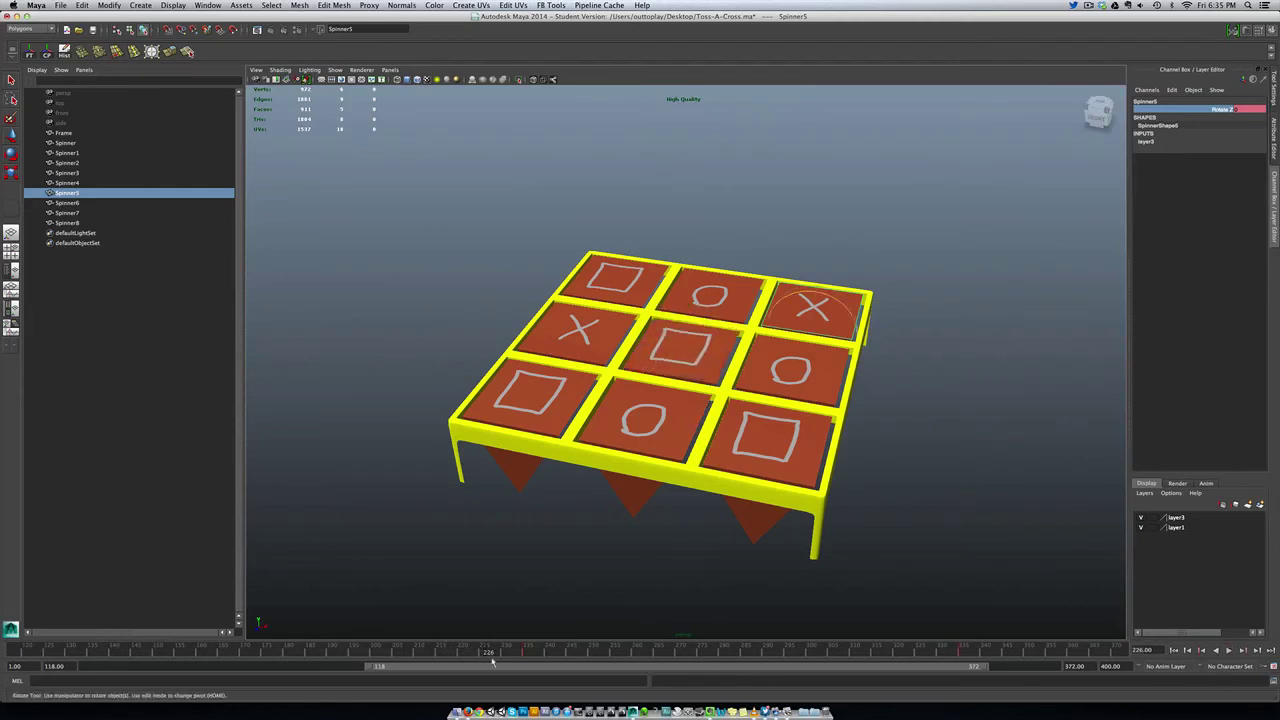
# - Extend the playback range's start back to frame 1 and play the whole animation through to frame 235
pyautogui.moveTo(369, 667); pyautogui.dragTo(90, 667)
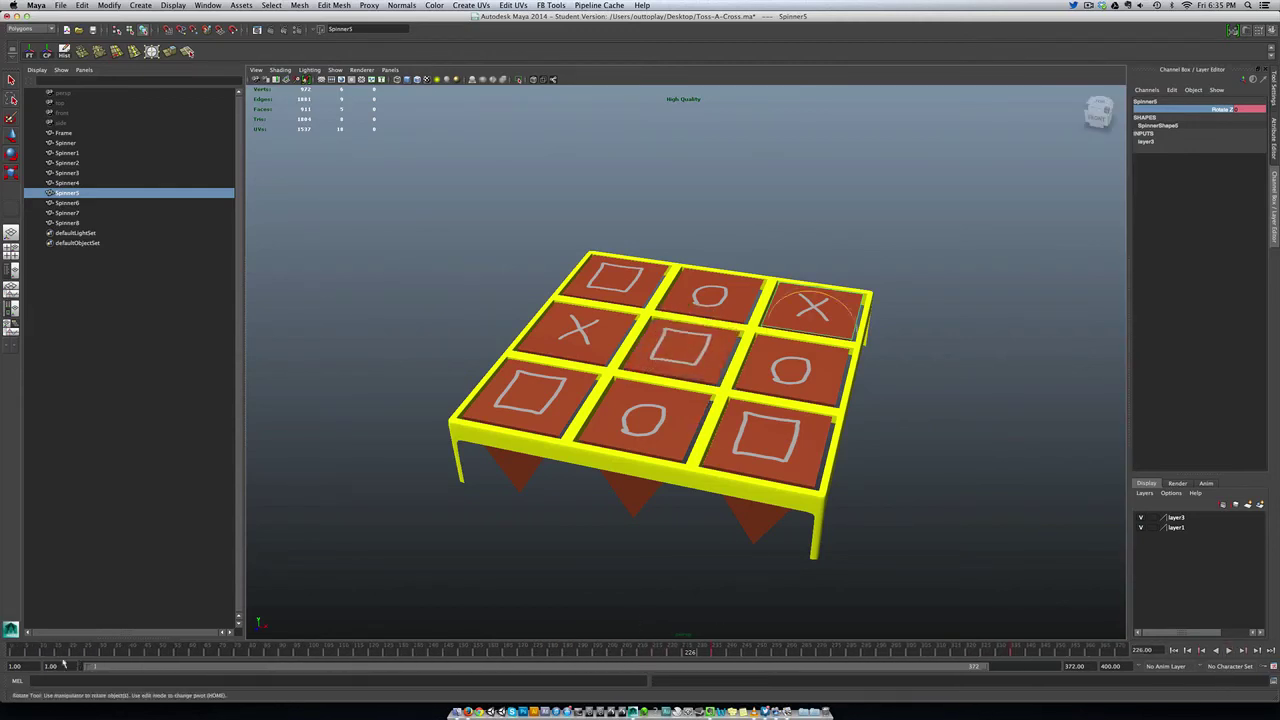
pyautogui.click(1174, 650)
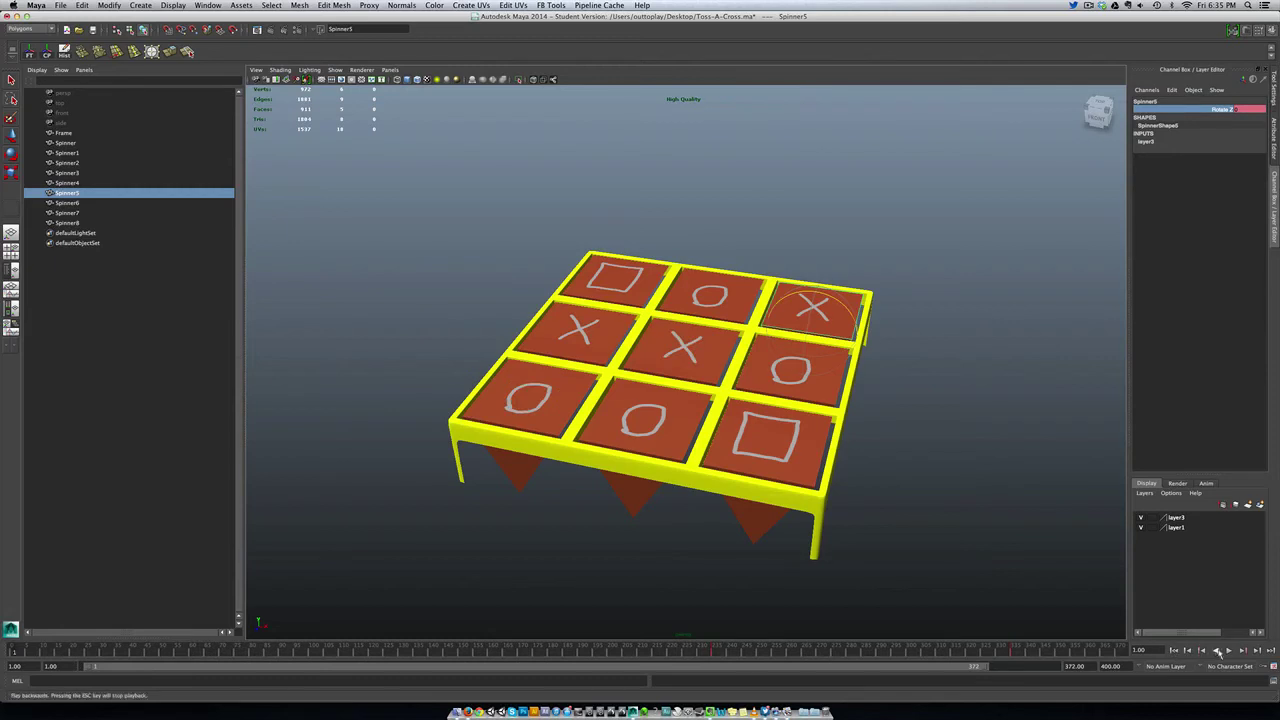
pyautogui.click(1229, 650)
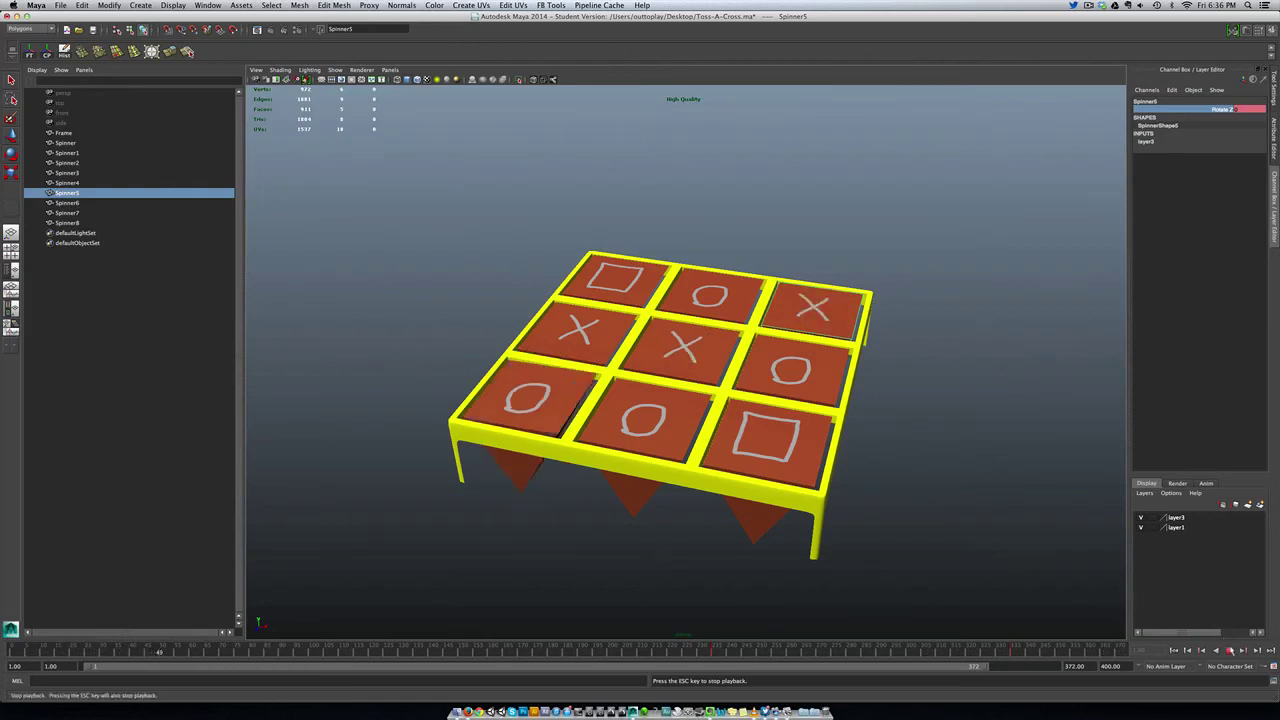
pyautogui.press('Escape')
pyautogui.hotkey('alt', 'v')
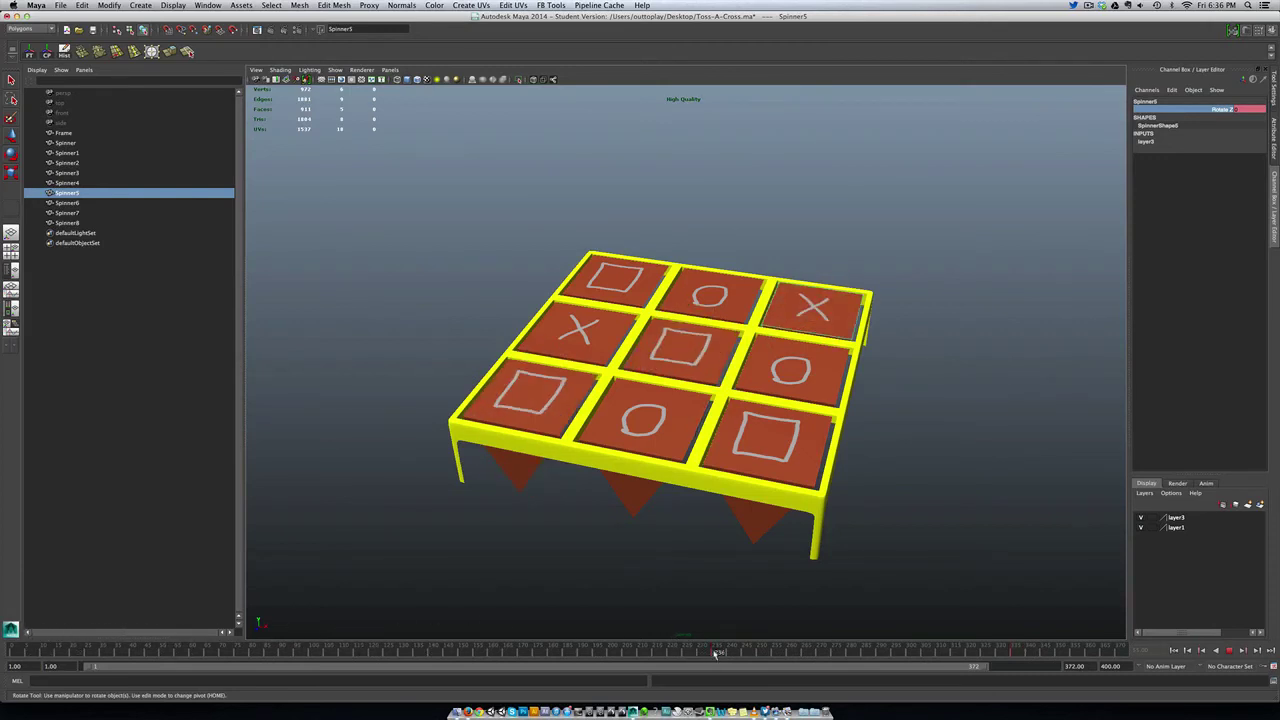
pyautogui.hotkey('alt', 'v')
# - Select the front-left corner spinner (Spinner6), scrub through the end of its spin, and set the current time to frame 85
pyautogui.click(545, 428)
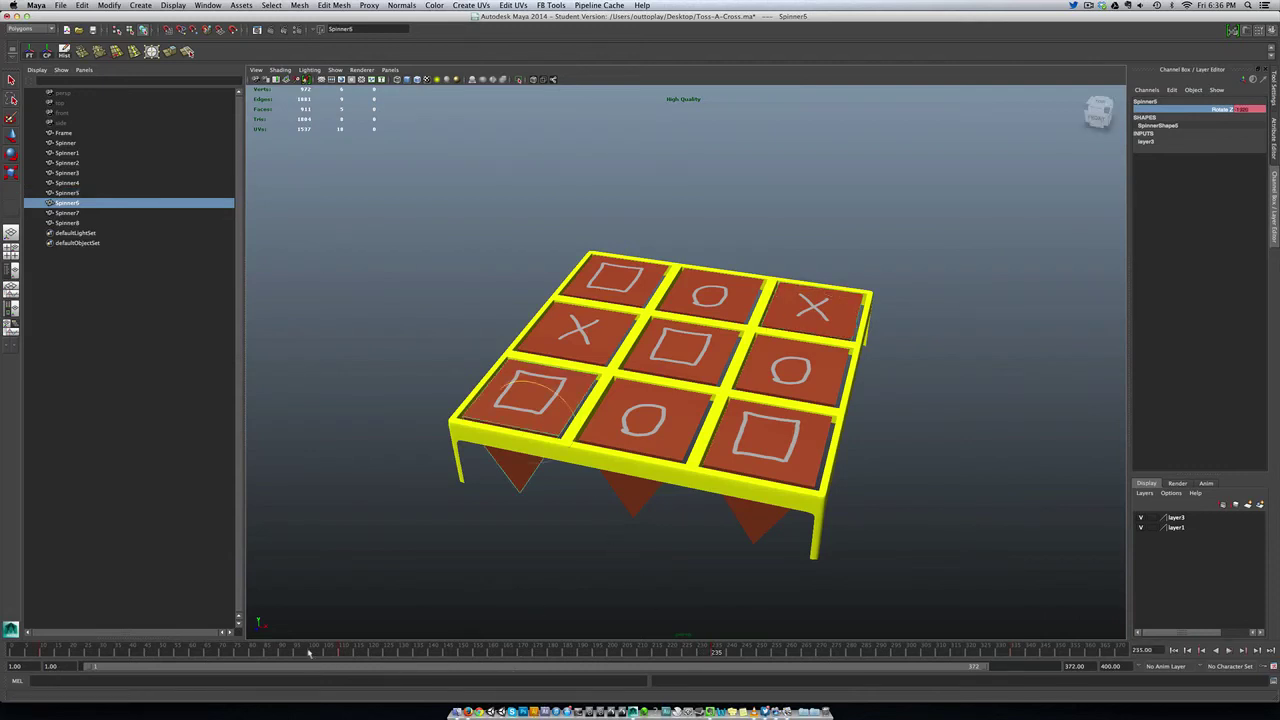
pyautogui.moveTo(310, 652); pyautogui.dragTo(313, 652)
pyautogui.hotkey('alt', 'v')
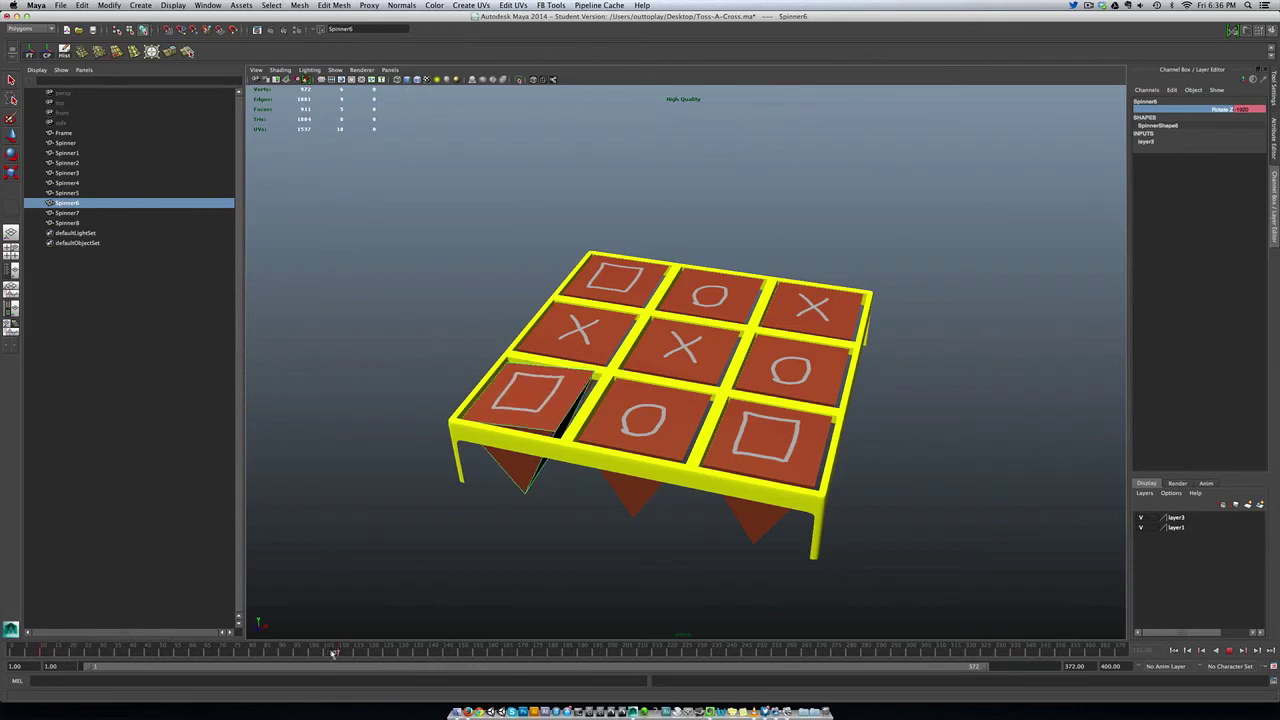
pyautogui.moveTo(342, 652); pyautogui.dragTo(340, 653)
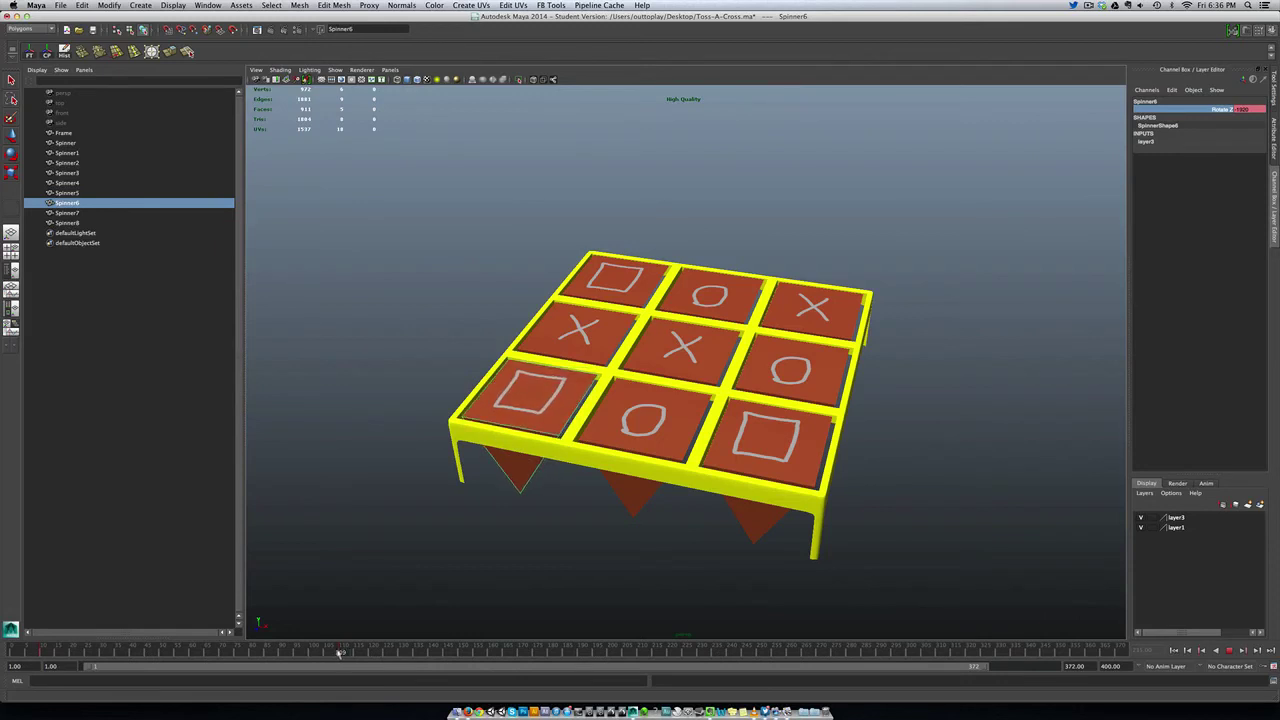
pyautogui.moveTo(340, 653)
pyautogui.mouseDown()
pyautogui.moveTo(360, 651)
pyautogui.moveTo(275, 654)
pyautogui.mouseUp()
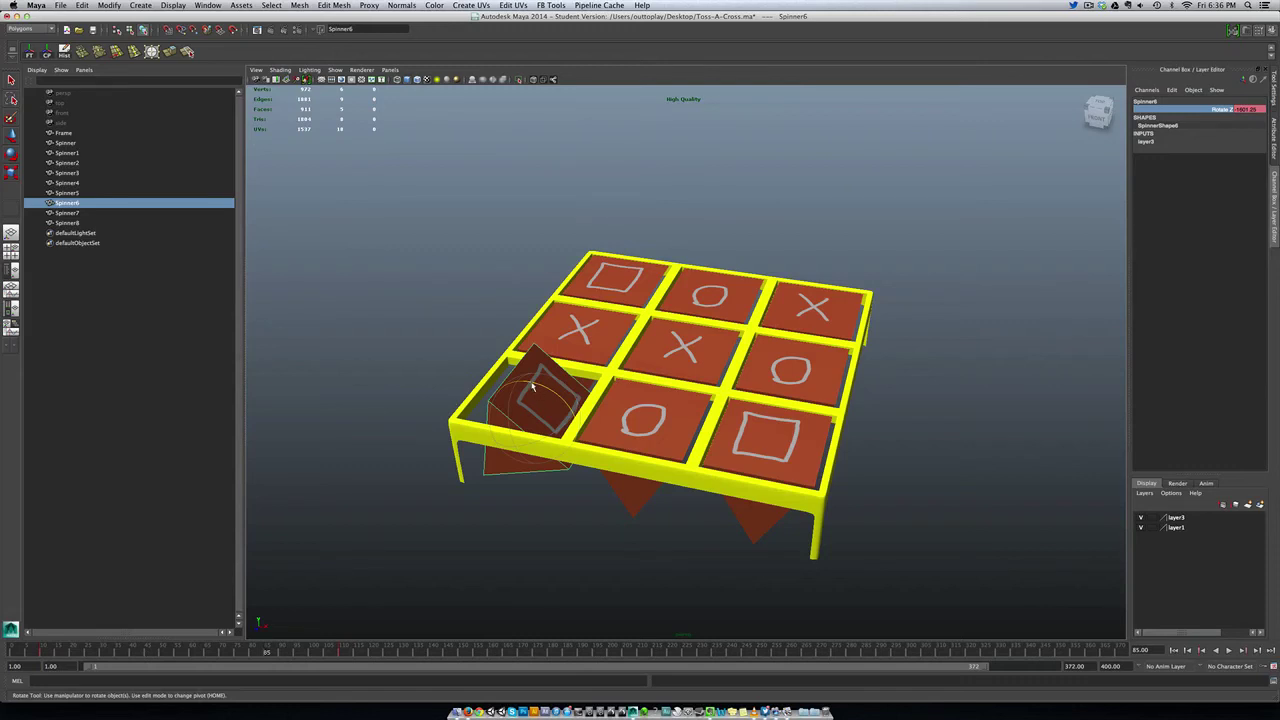
pyautogui.moveTo(534, 386)
pyautogui.mouseDown()
pyautogui.moveTo(564, 408)
pyautogui.moveTo(599, 476)
pyautogui.moveTo(569, 506)
pyautogui.moveTo(520, 511)
pyautogui.moveTo(471, 487)
pyautogui.moveTo(406, 374)
pyautogui.moveTo(491, 346)
pyautogui.moveTo(541, 354)
pyautogui.moveTo(536, 370)
pyautogui.mouseUp()
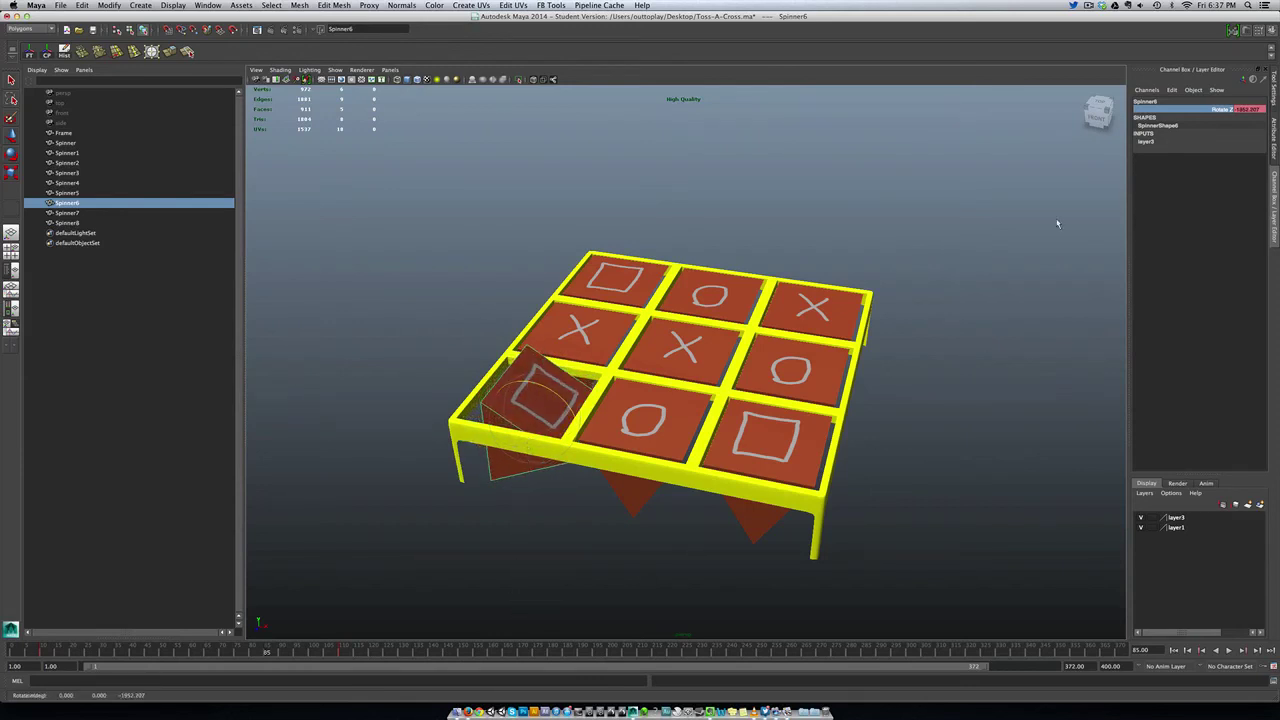
pyautogui.click(1088, 5)
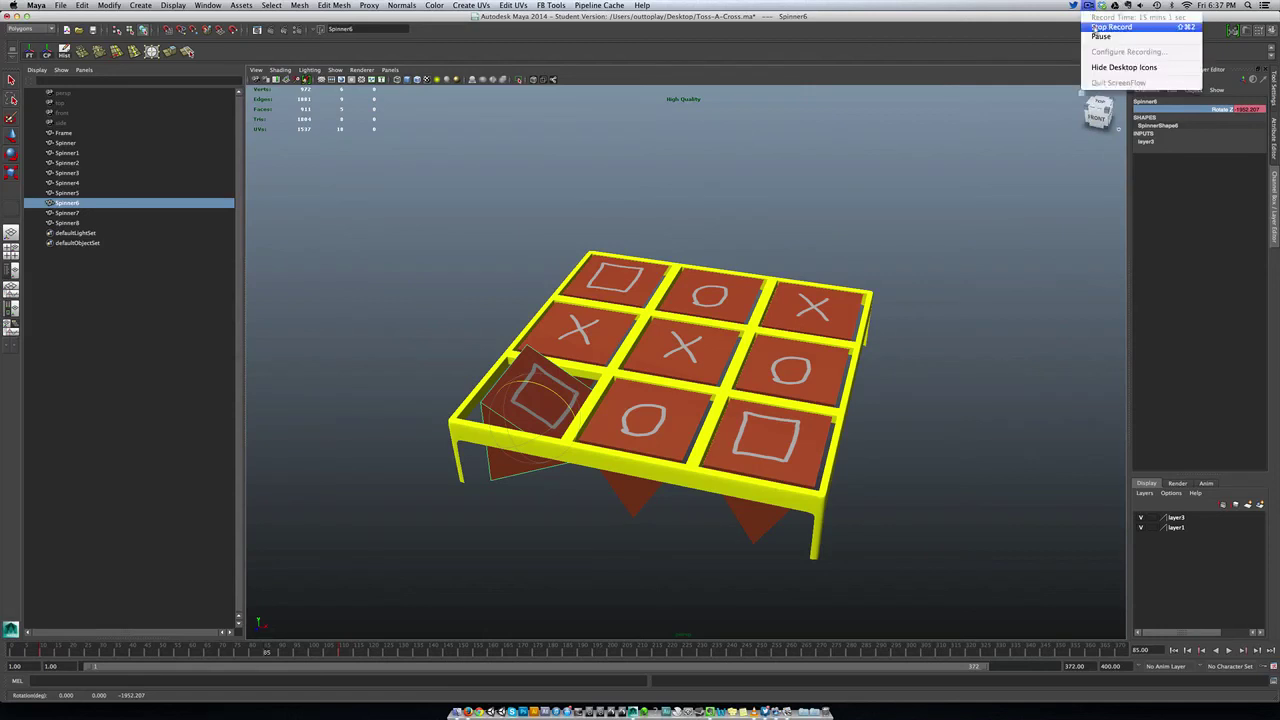
pyautogui.click(1097, 27)
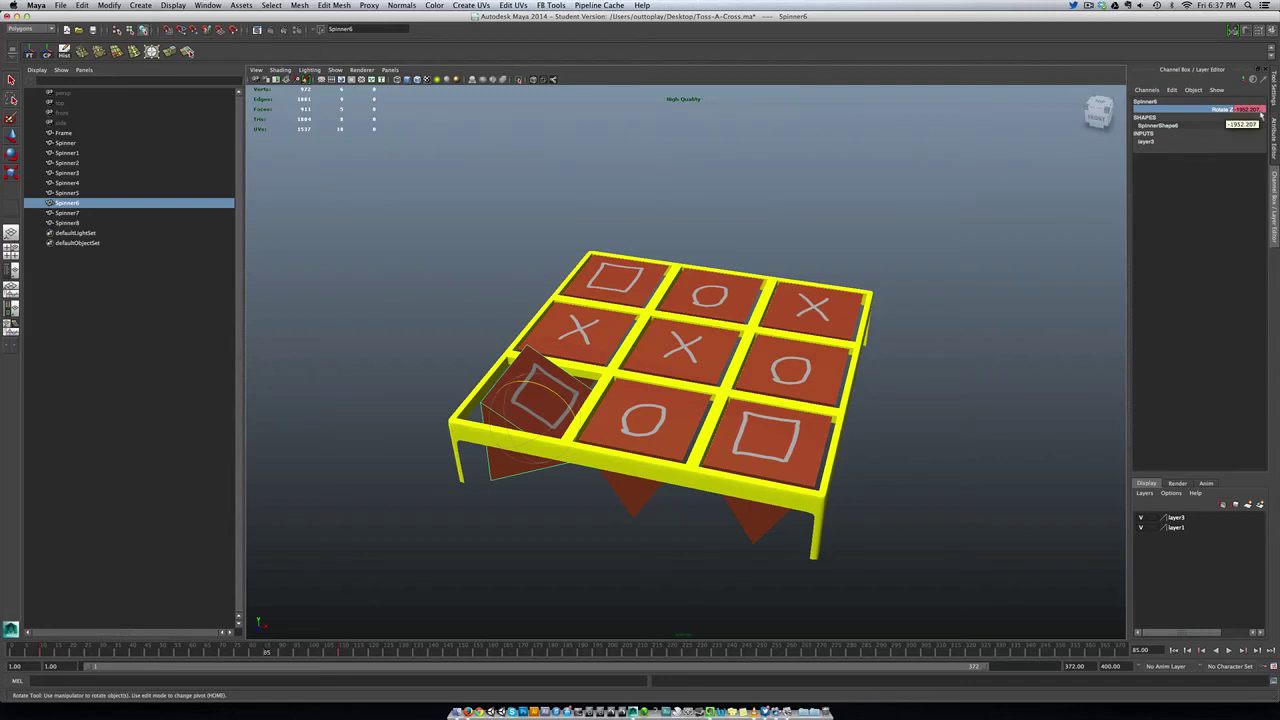
# - Set Spinner6's Rotate Z to -1935 at frame 85, key that overshoot, and play the animation
pyautogui.doubleClick(1262, 112)
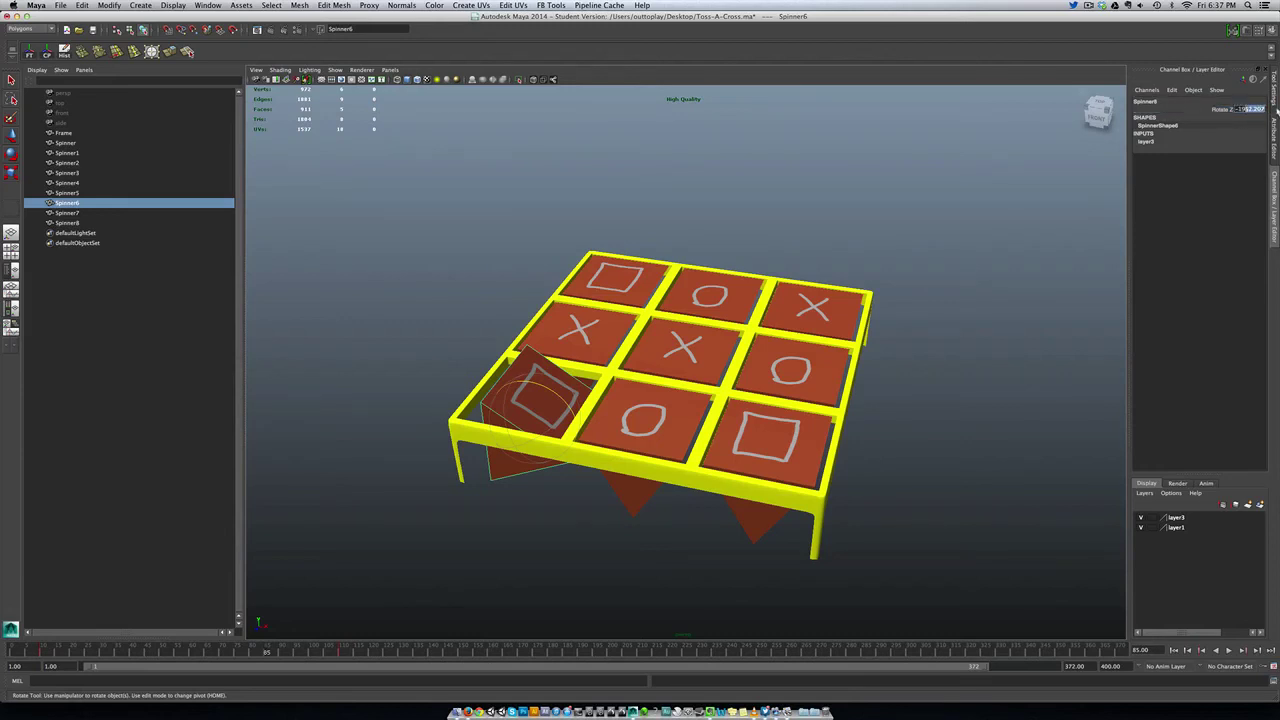
pyautogui.write('-193')
pyautogui.press('Return')
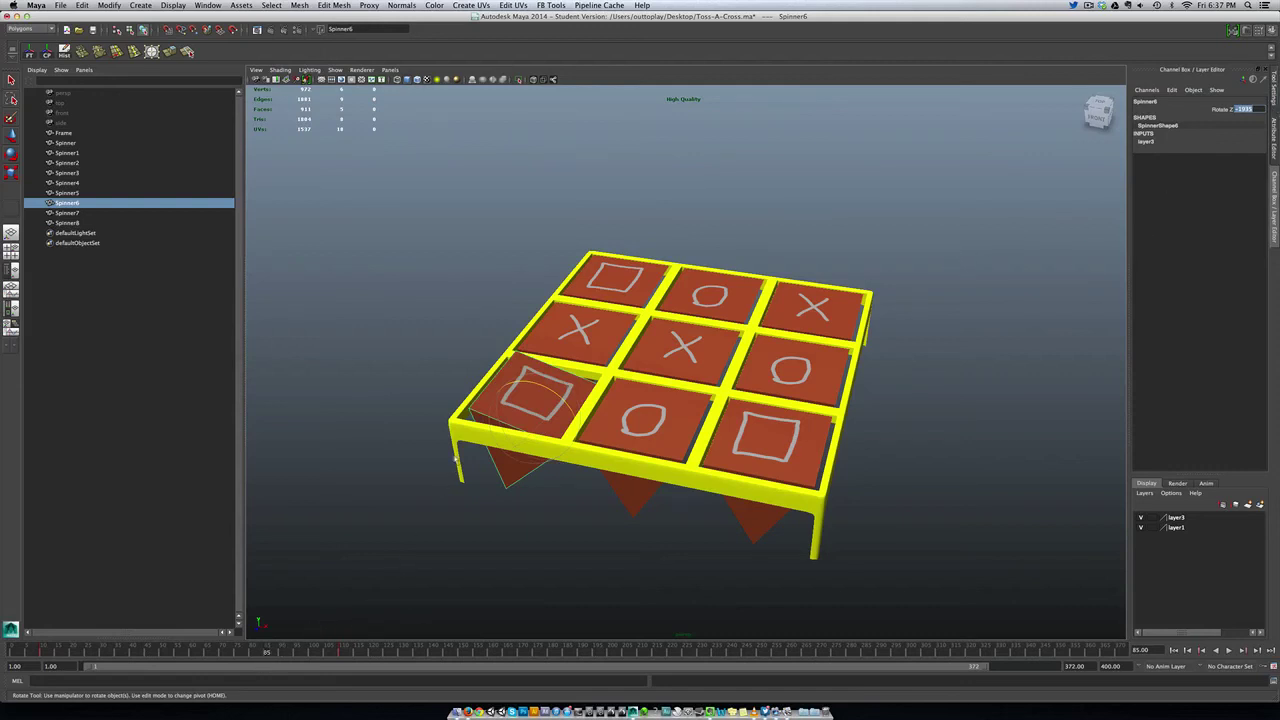
pyautogui.write('-1931')
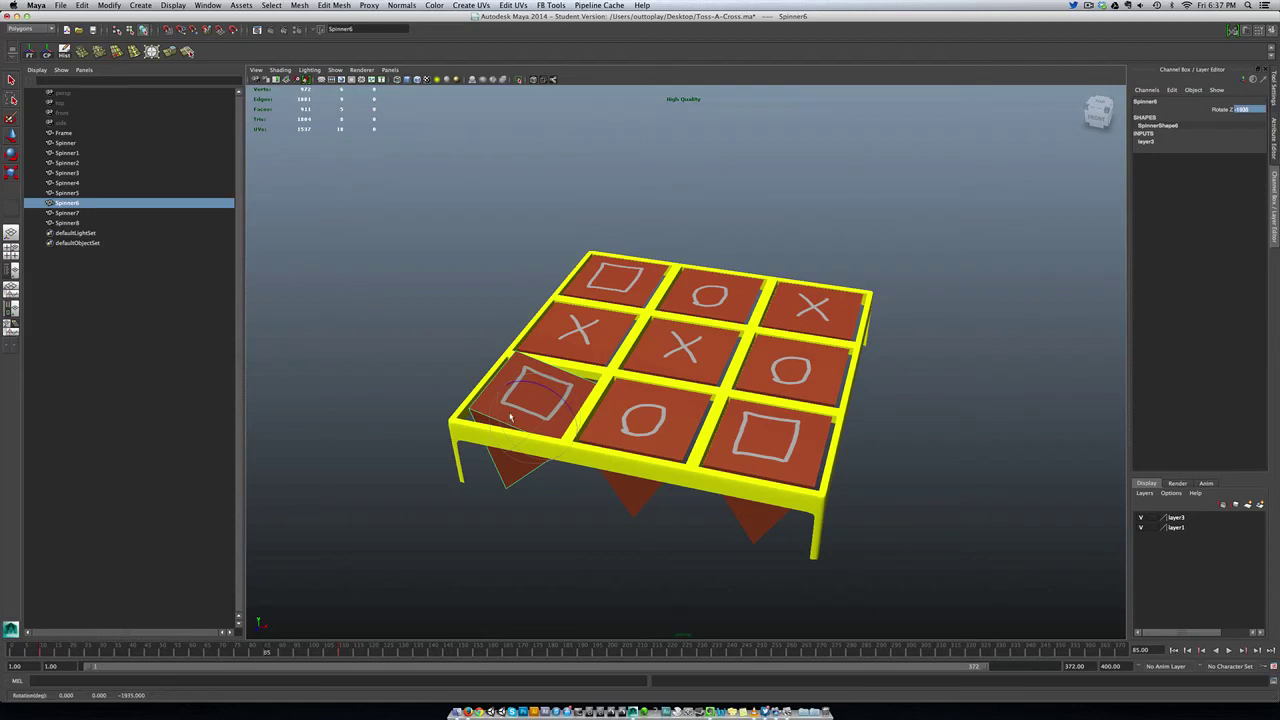
pyautogui.press('Return')
pyautogui.hotkey('alt', 'v')
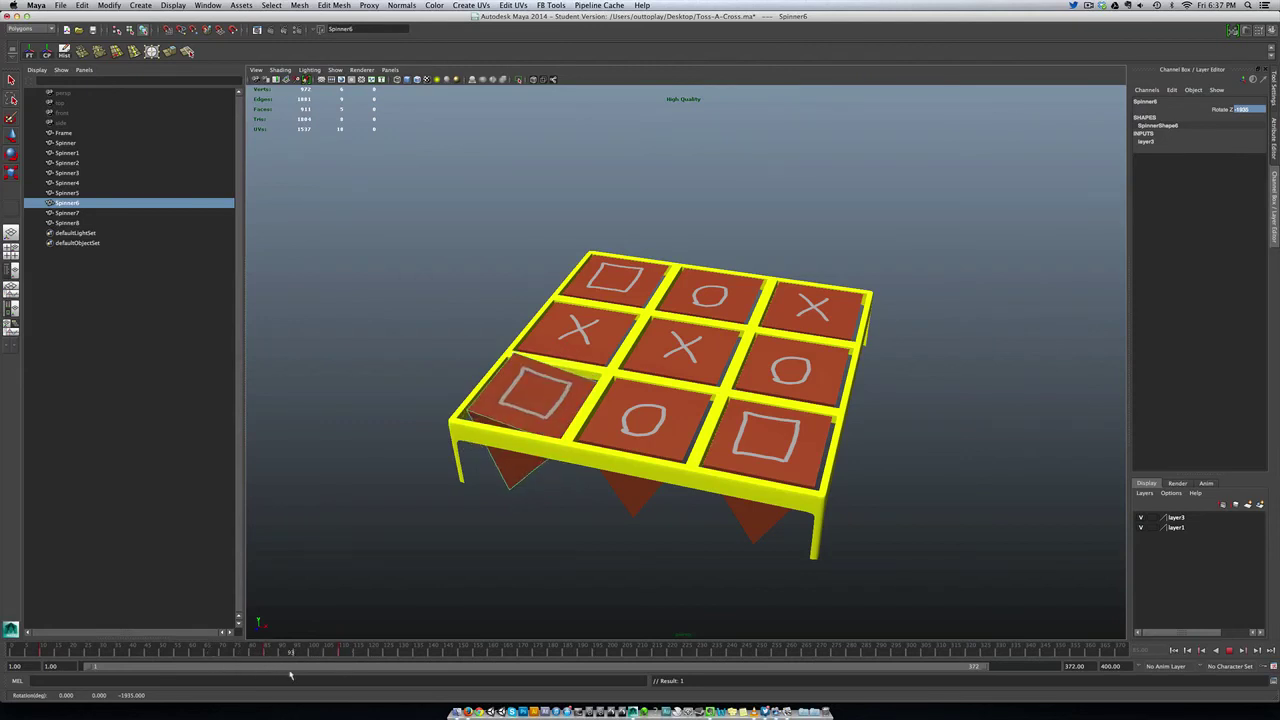
# - At frame 95, rotate Spinner6 back to a Rotate Z of about -1913.5 and key it as the rebound
pyautogui.moveTo(341, 678)
pyautogui.mouseDown()
pyautogui.moveTo(277, 674)
pyautogui.moveTo(292, 667)
pyautogui.mouseUp()
pyautogui.moveTo(294, 666); pyautogui.dragTo(295, 666)
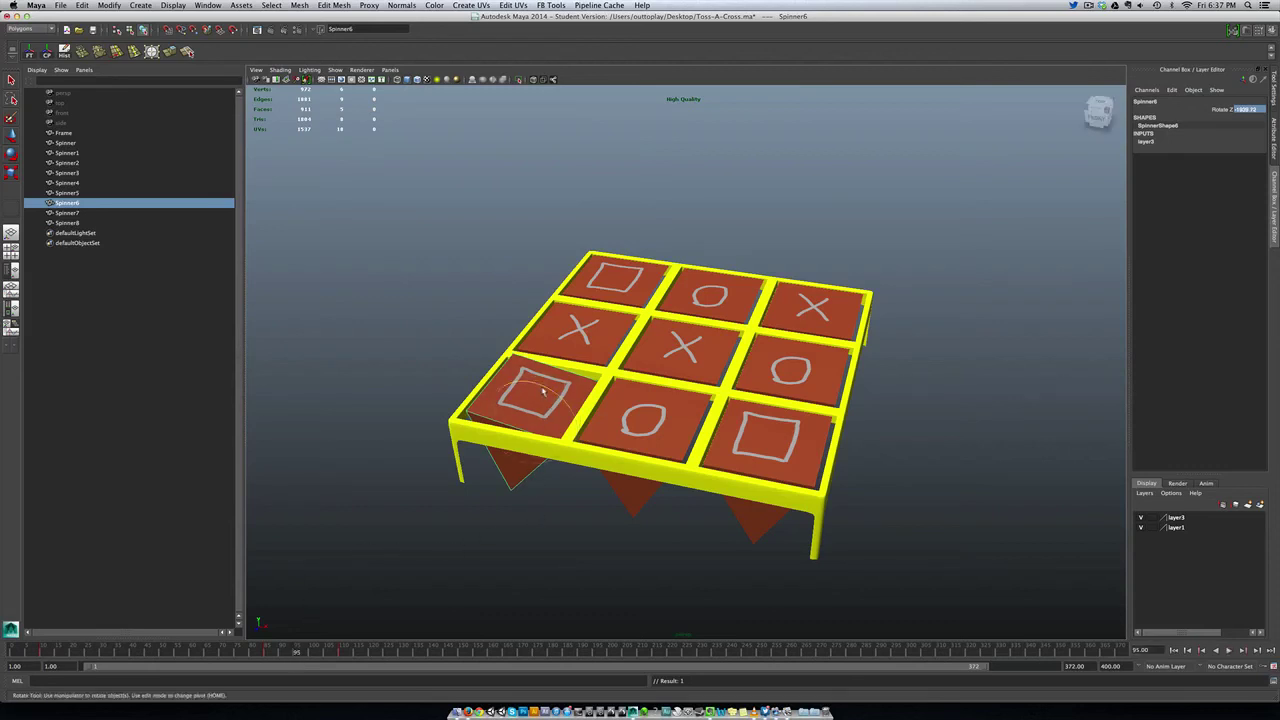
pyautogui.moveTo(543, 390); pyautogui.dragTo(527, 391)
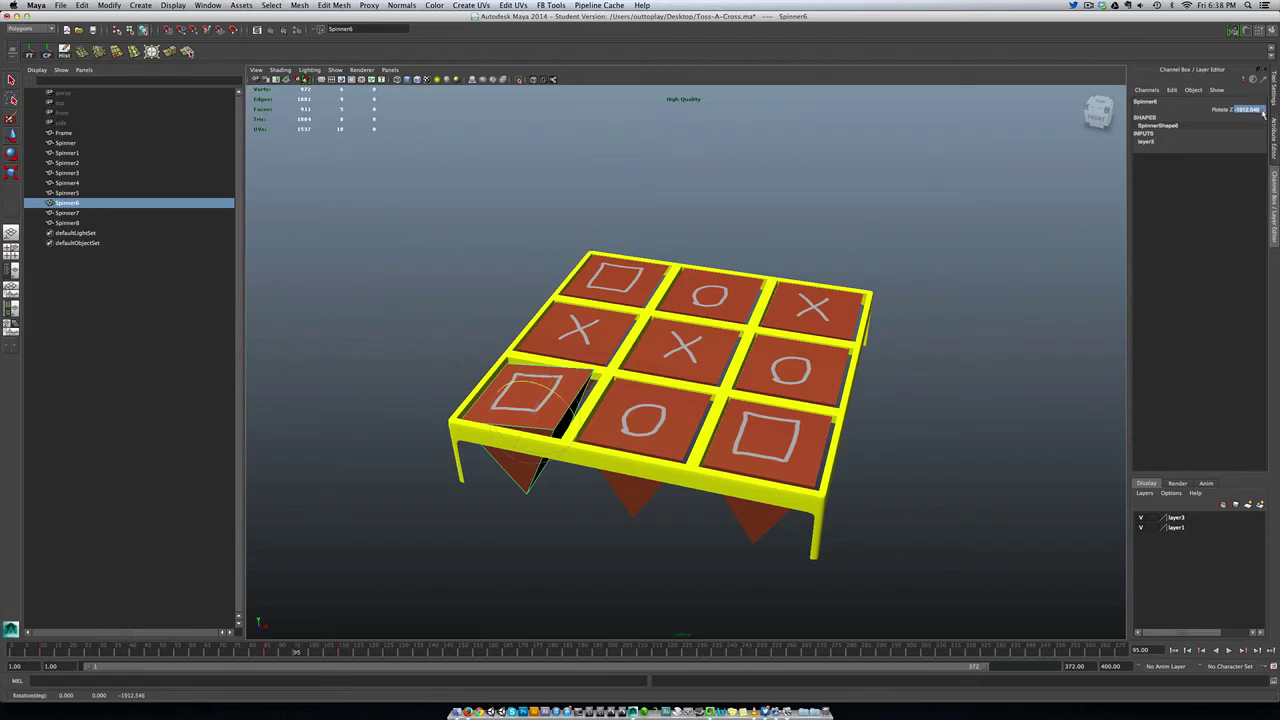
pyautogui.moveTo(1245, 109); pyautogui.dragTo(1266, 109)
pyautogui.write('09')
pyautogui.press('Return')
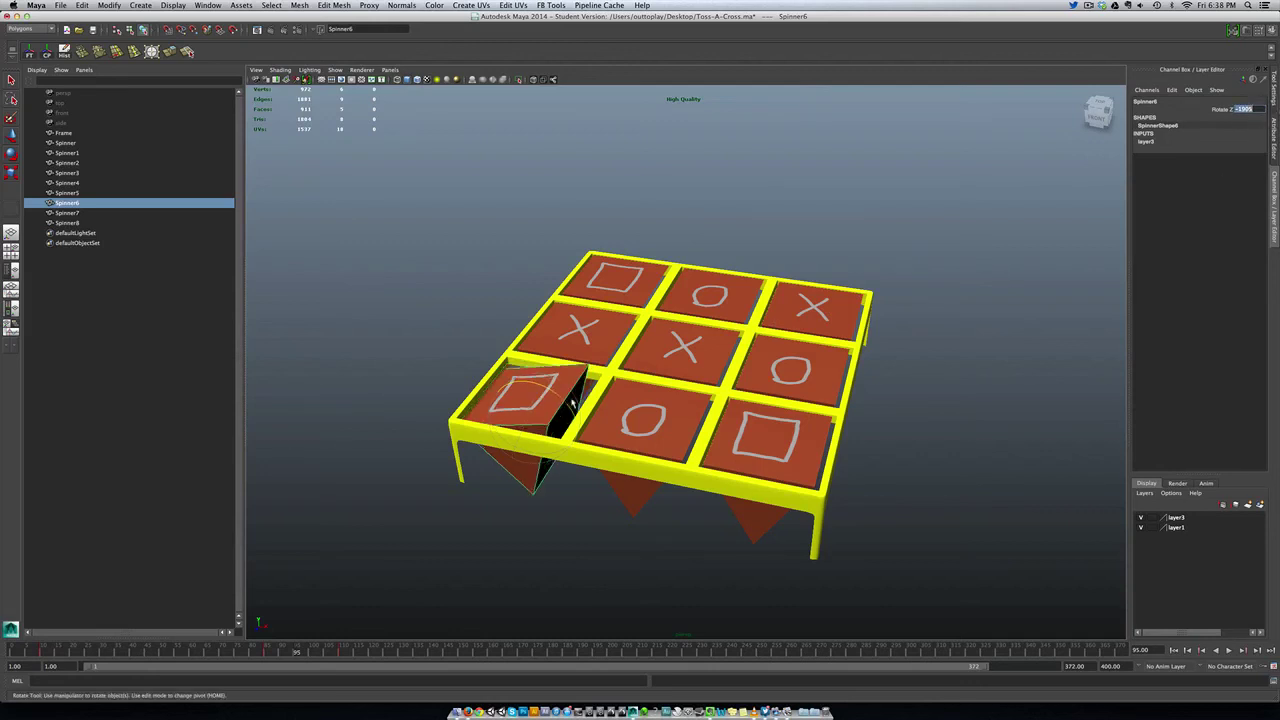
pyautogui.moveTo(558, 398); pyautogui.dragTo(562, 403)
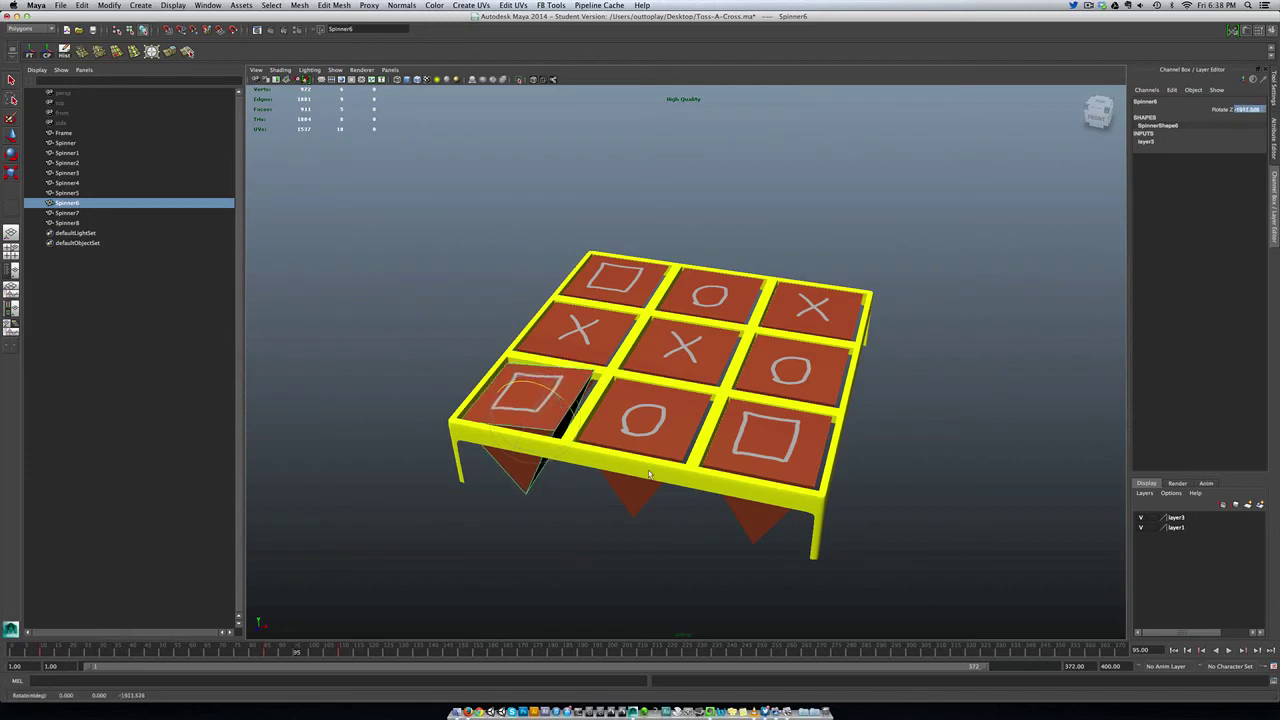
pyautogui.click(537, 394)
# - At frame 105, rotate Spinner6 to a Rotate Z of about -1927 and key this smaller overshoot
pyautogui.moveTo(300, 651); pyautogui.dragTo(325, 655)
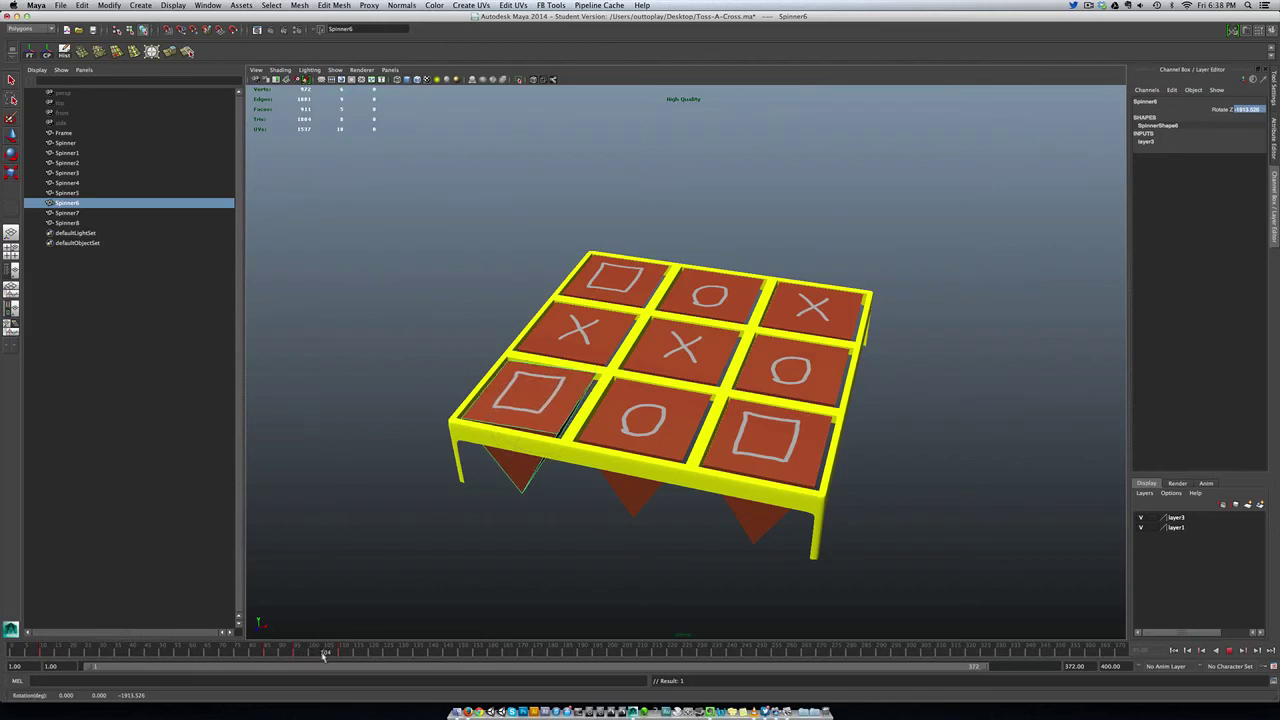
pyautogui.moveTo(324, 655); pyautogui.dragTo(327, 656)
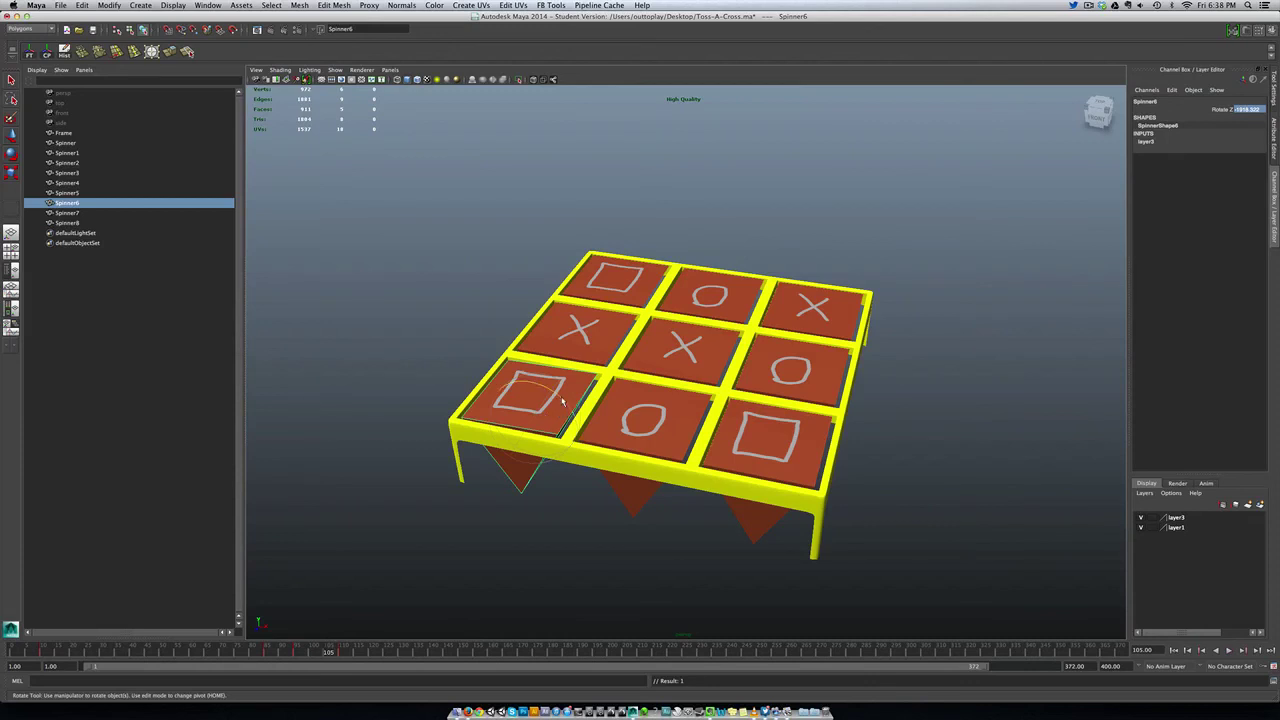
pyautogui.moveTo(562, 400); pyautogui.dragTo(566, 407)
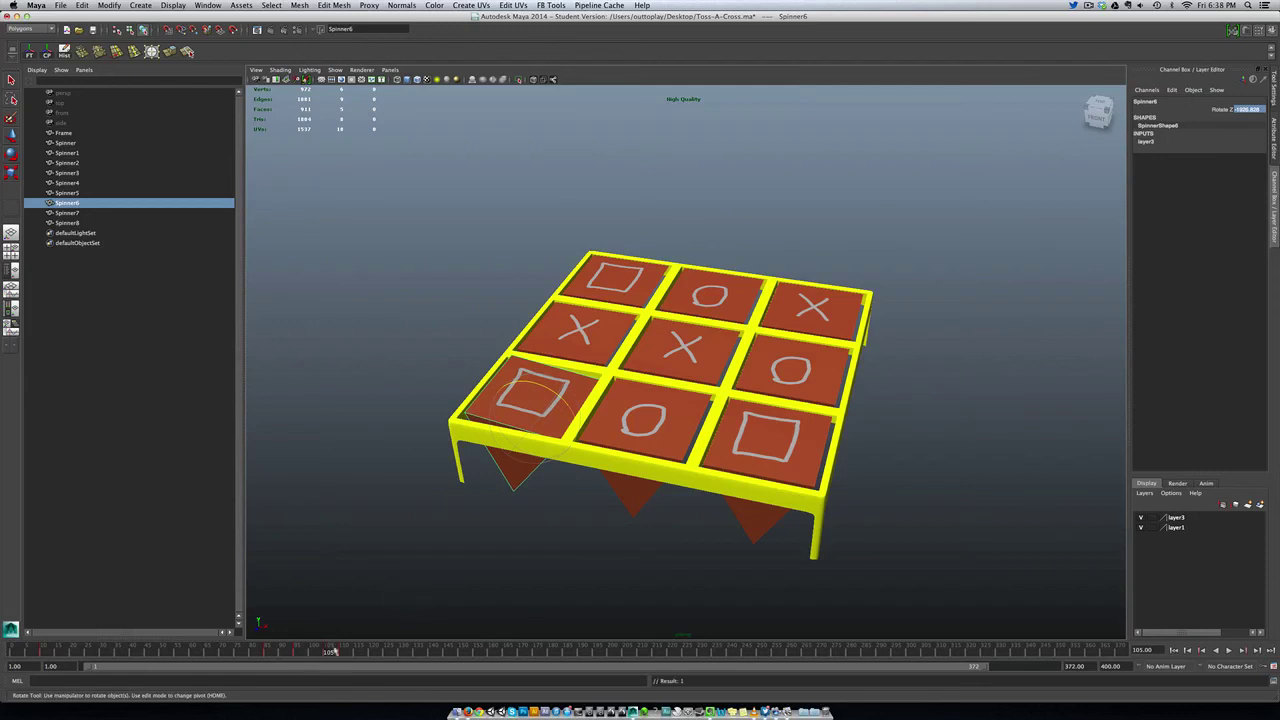
# - Deselect Spinner6 and play its spin from frame 61, replaying it from frame 48 and stopping at frame 337
pyautogui.hotkey('alt', 'v')
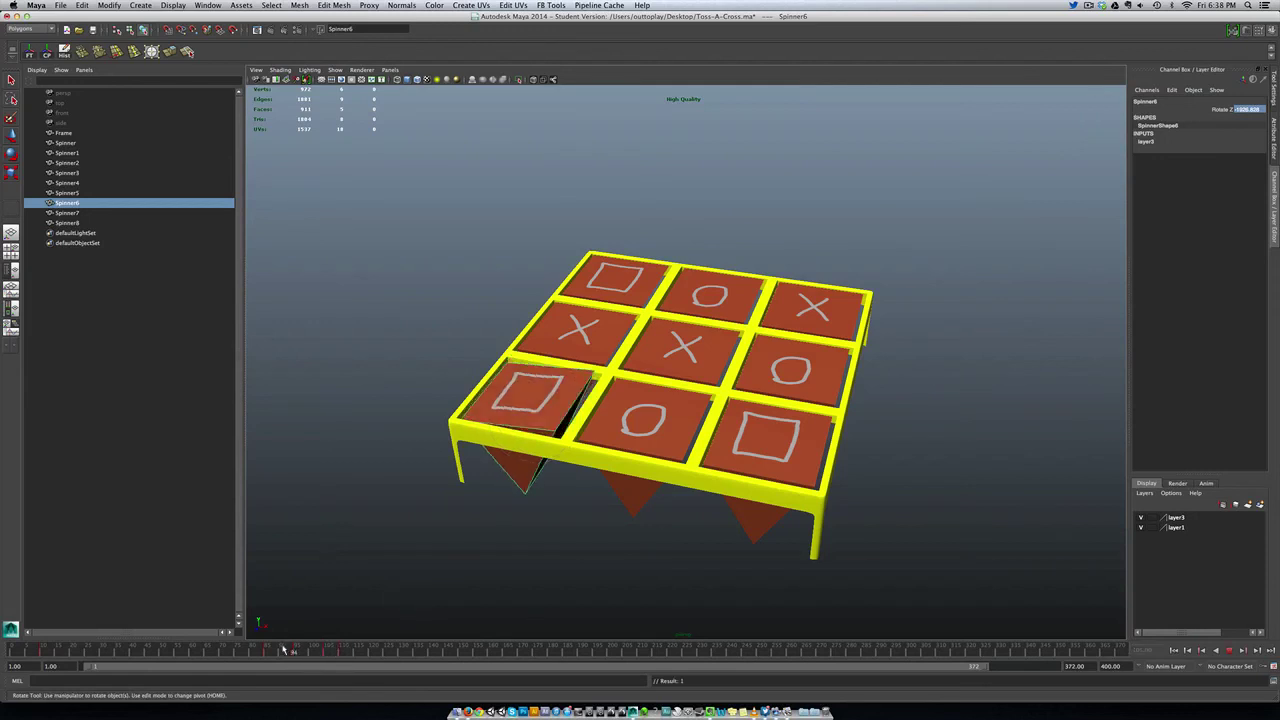
pyautogui.click(191, 651)
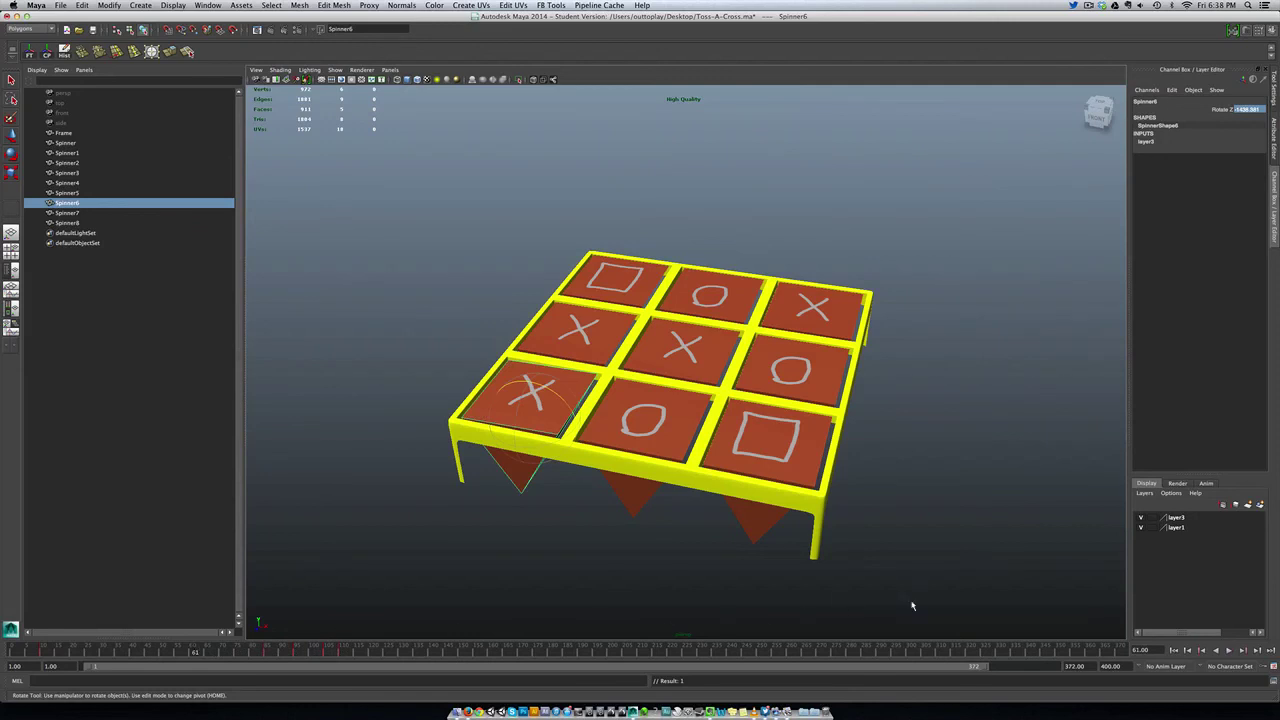
pyautogui.click(511, 538)
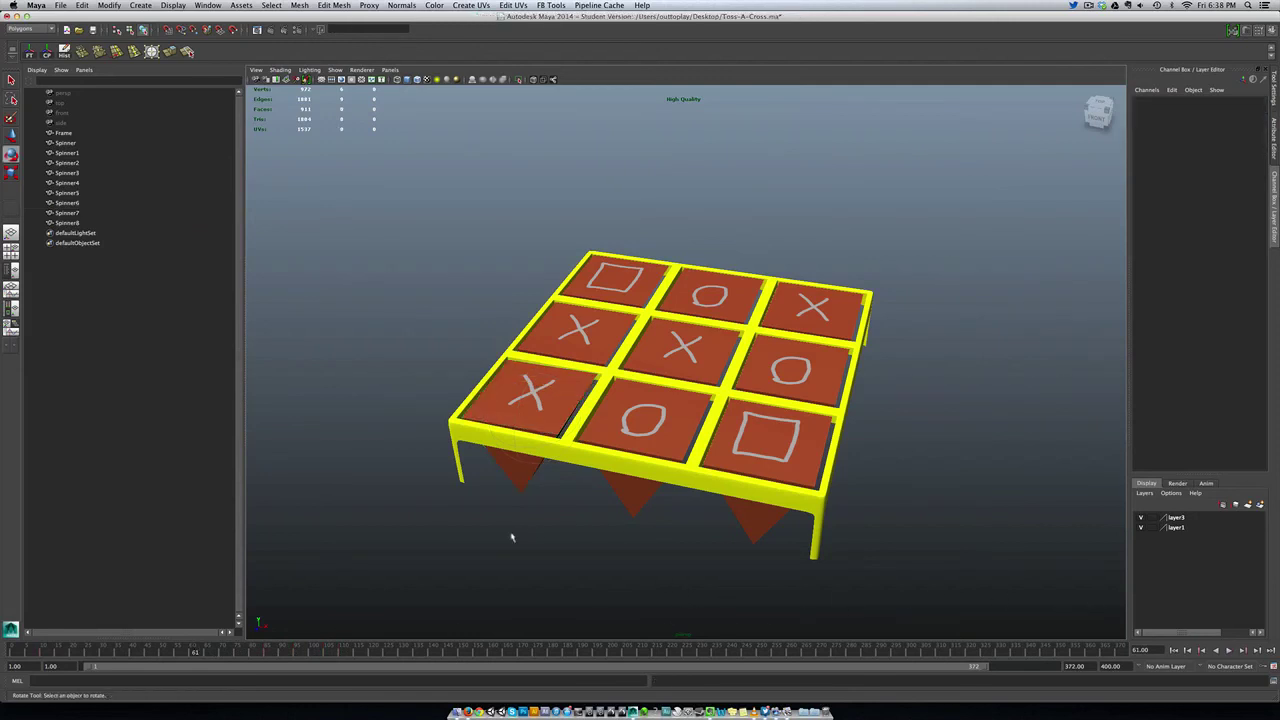
pyautogui.hotkey('alt', 'v')
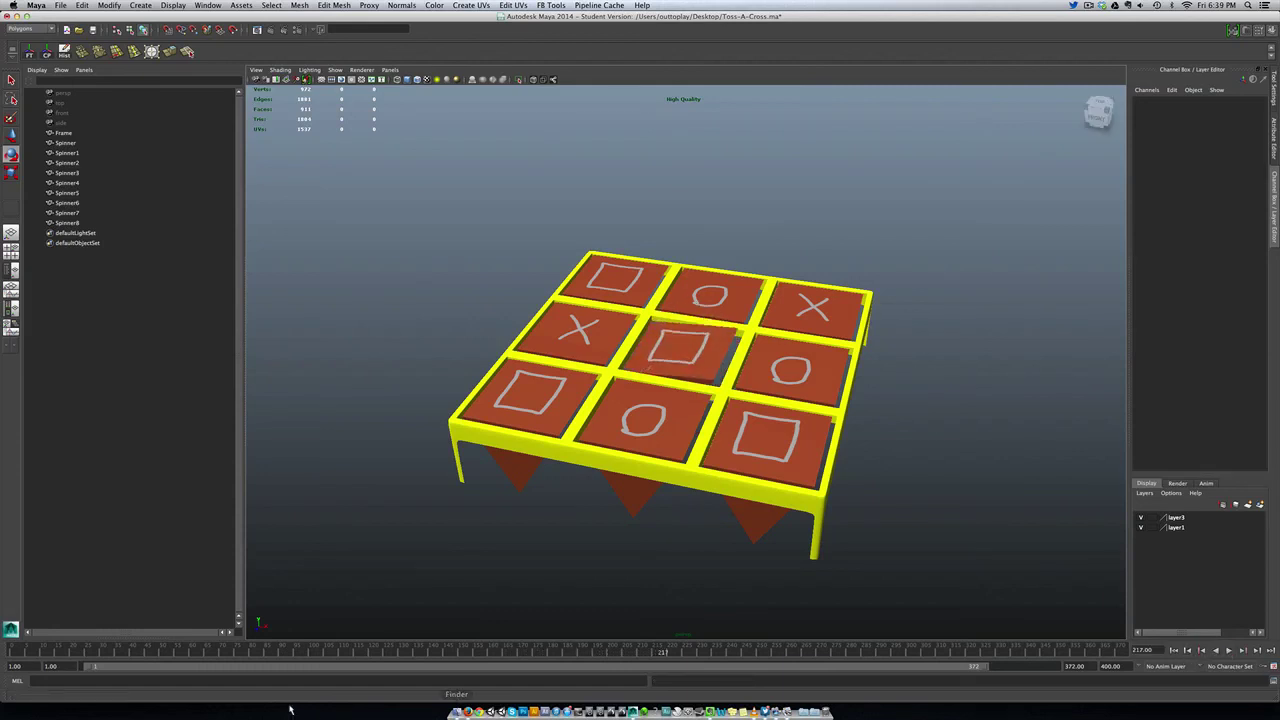
pyautogui.click(184, 651)
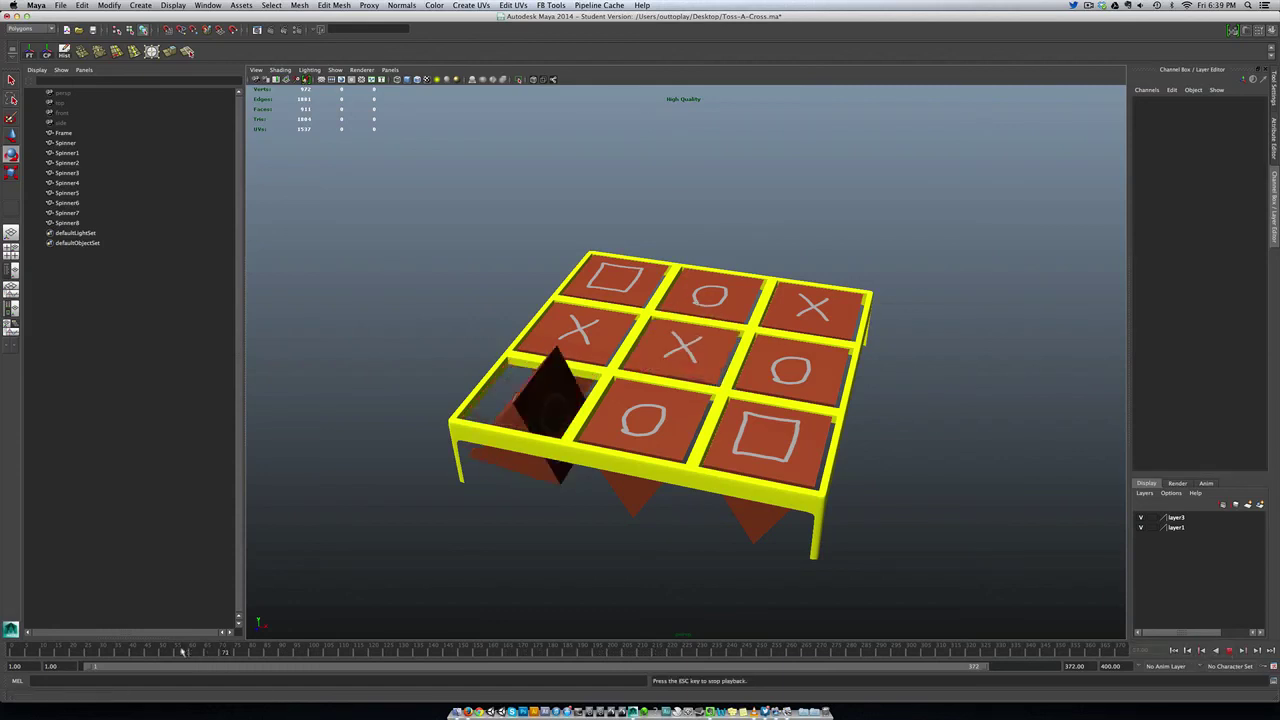
pyautogui.press('Escape')
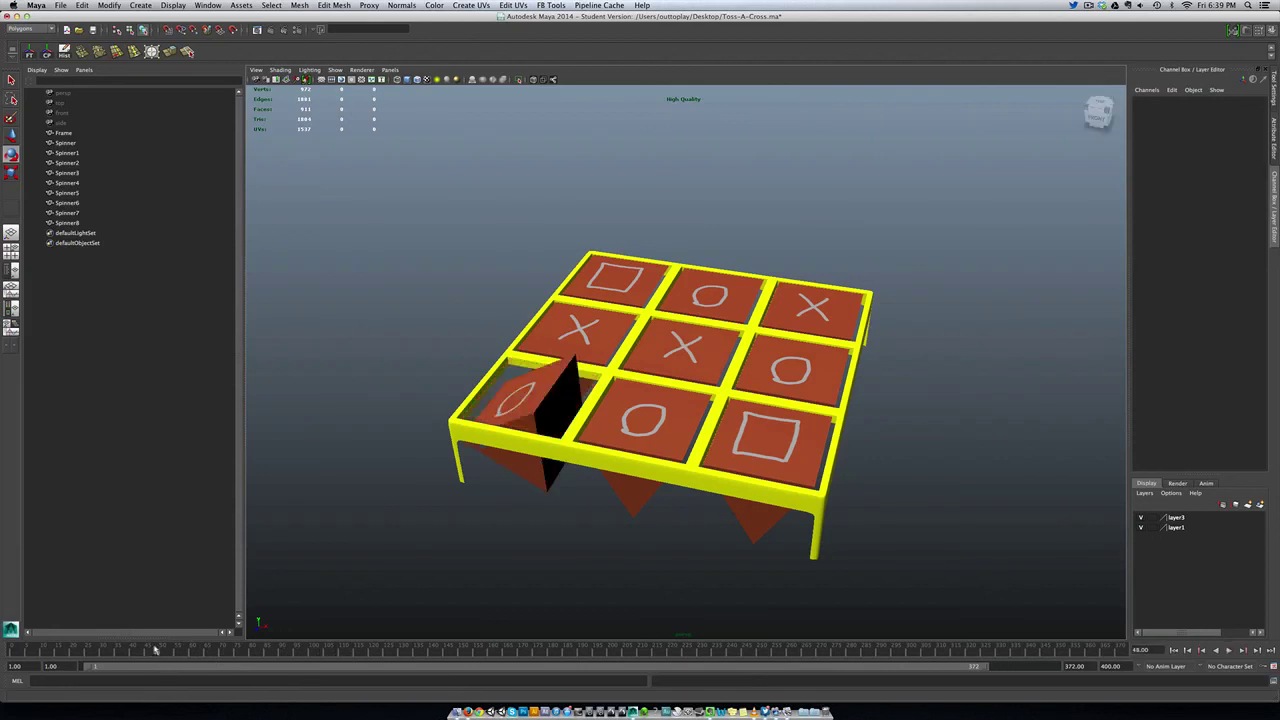
pyautogui.hotkey('alt', 'v')
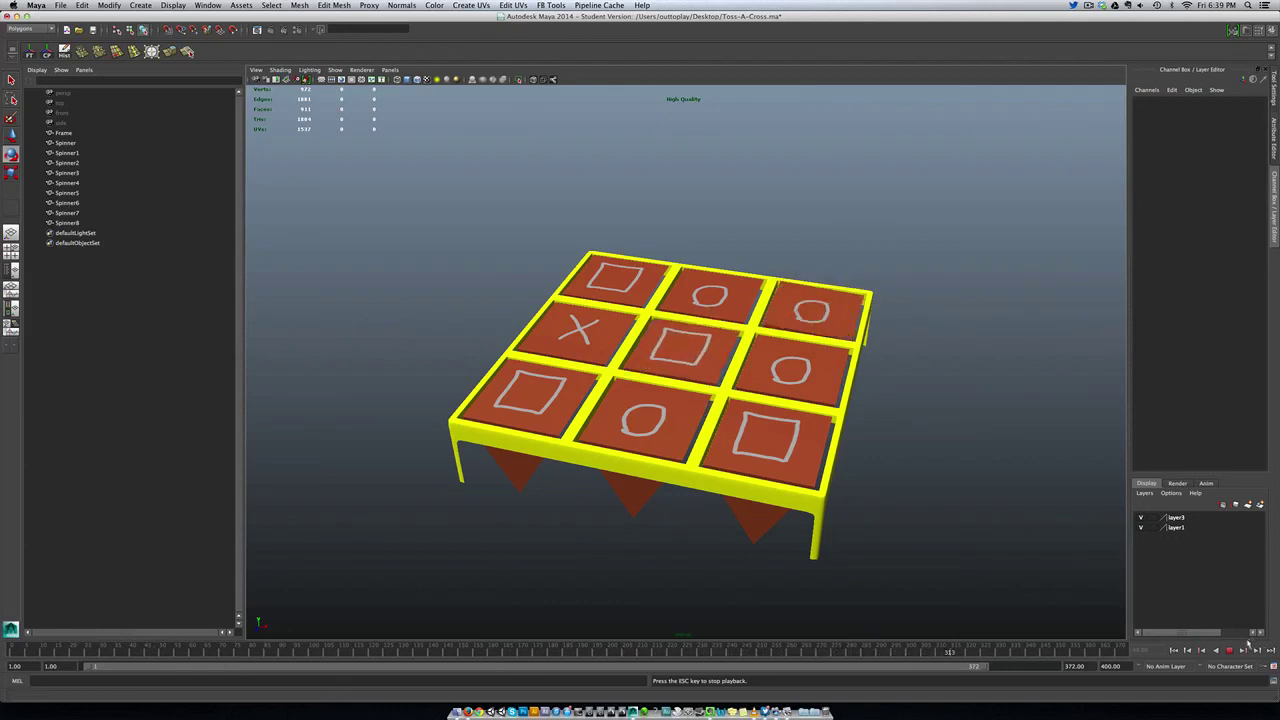
pyautogui.click(1231, 650)
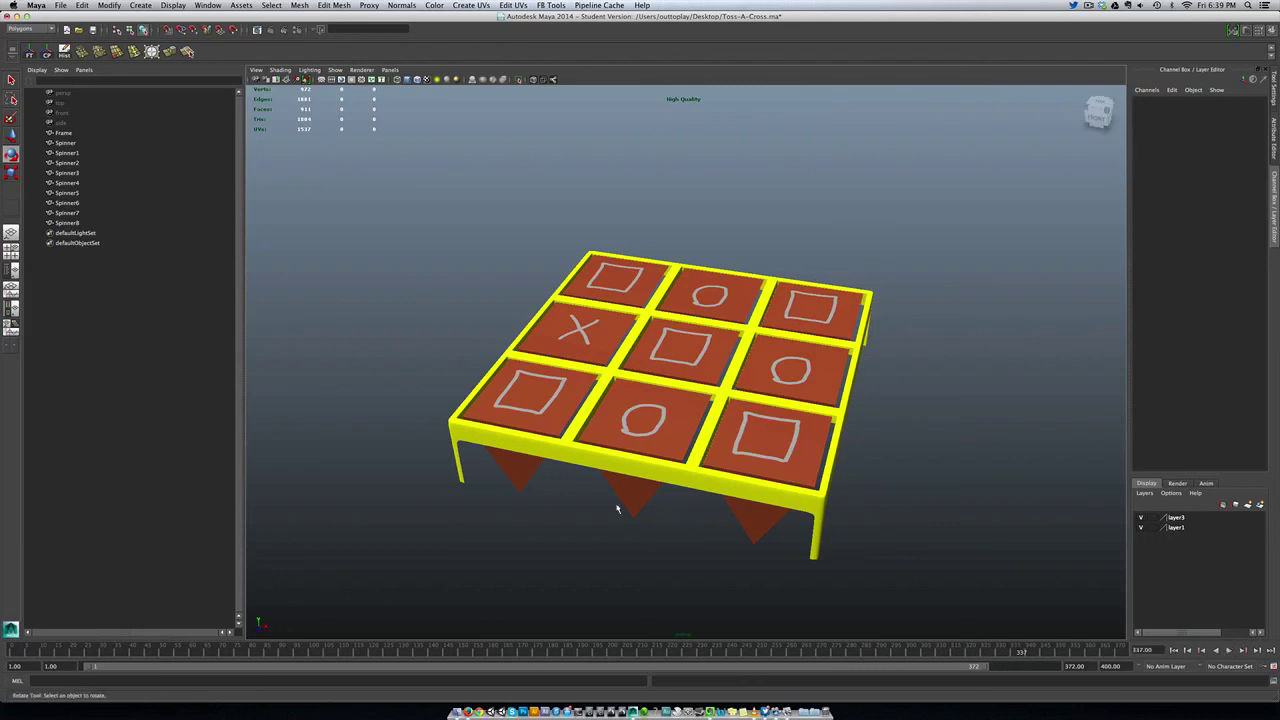
# - Open the Graph Editor for Spinner6 and select the four keys at the end of its Rotate Z curve
pyautogui.click(514, 393)
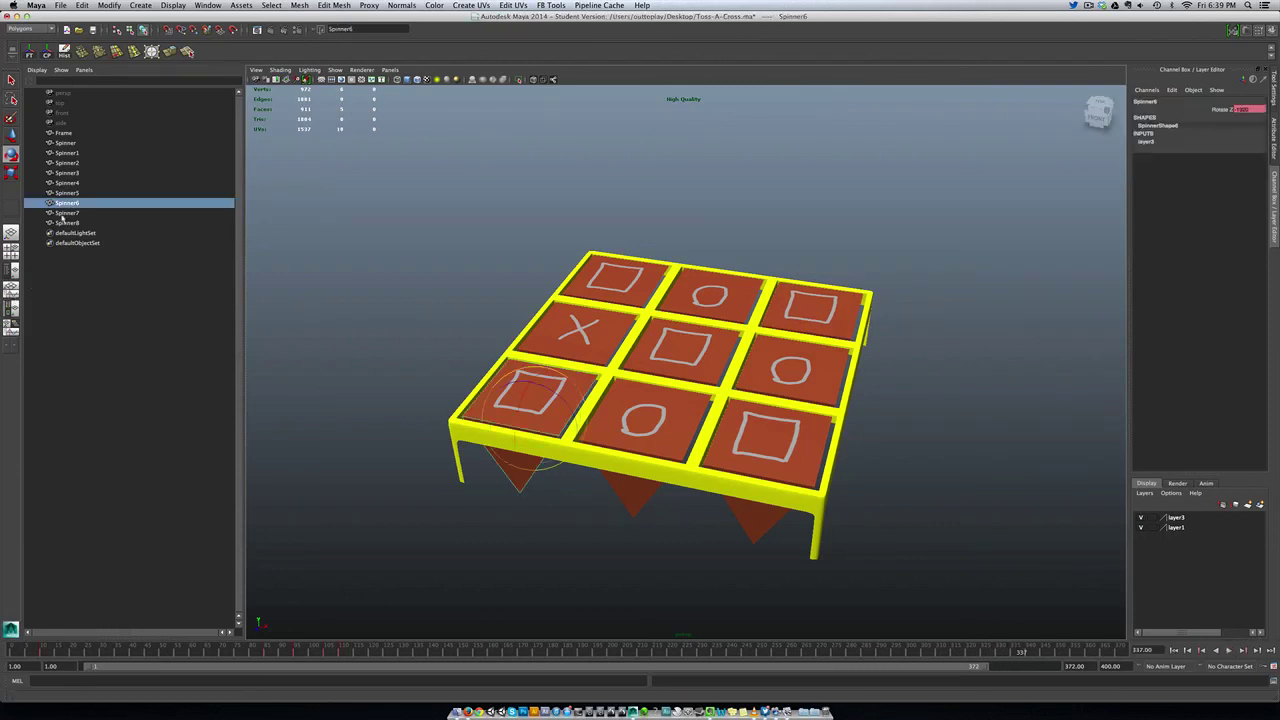
pyautogui.click(215, 8)
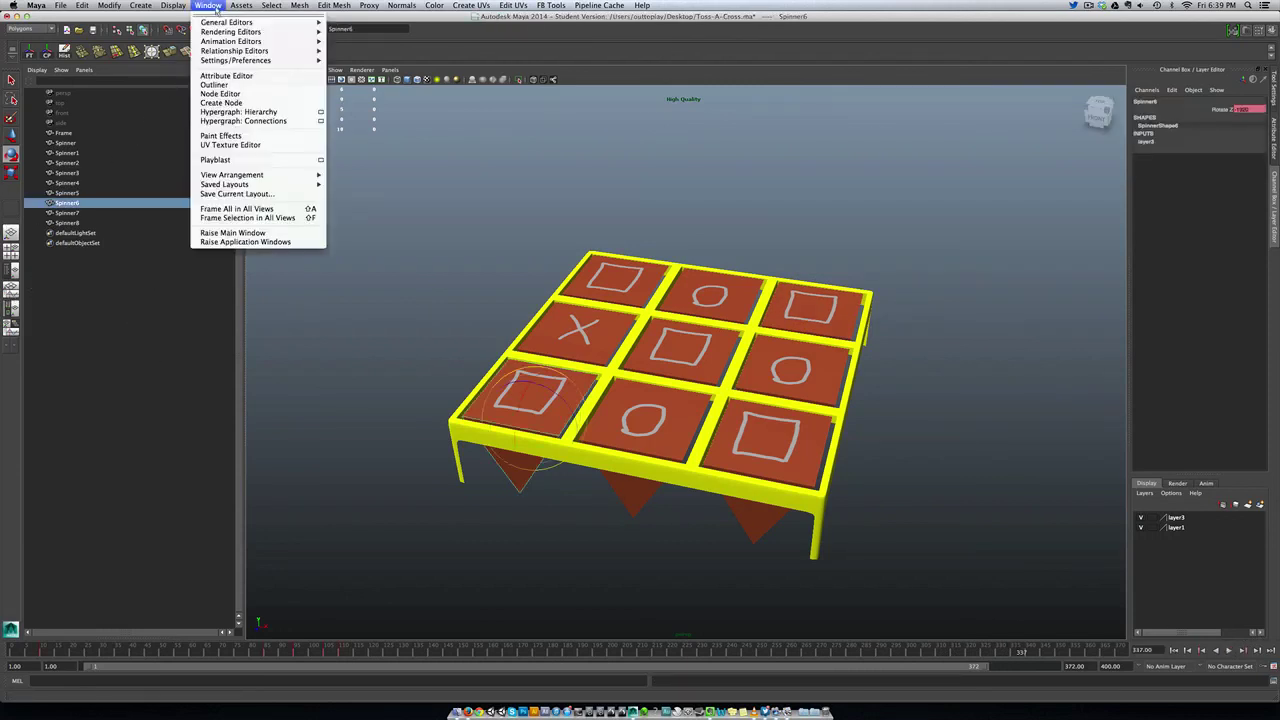
pyautogui.moveTo(231, 42)
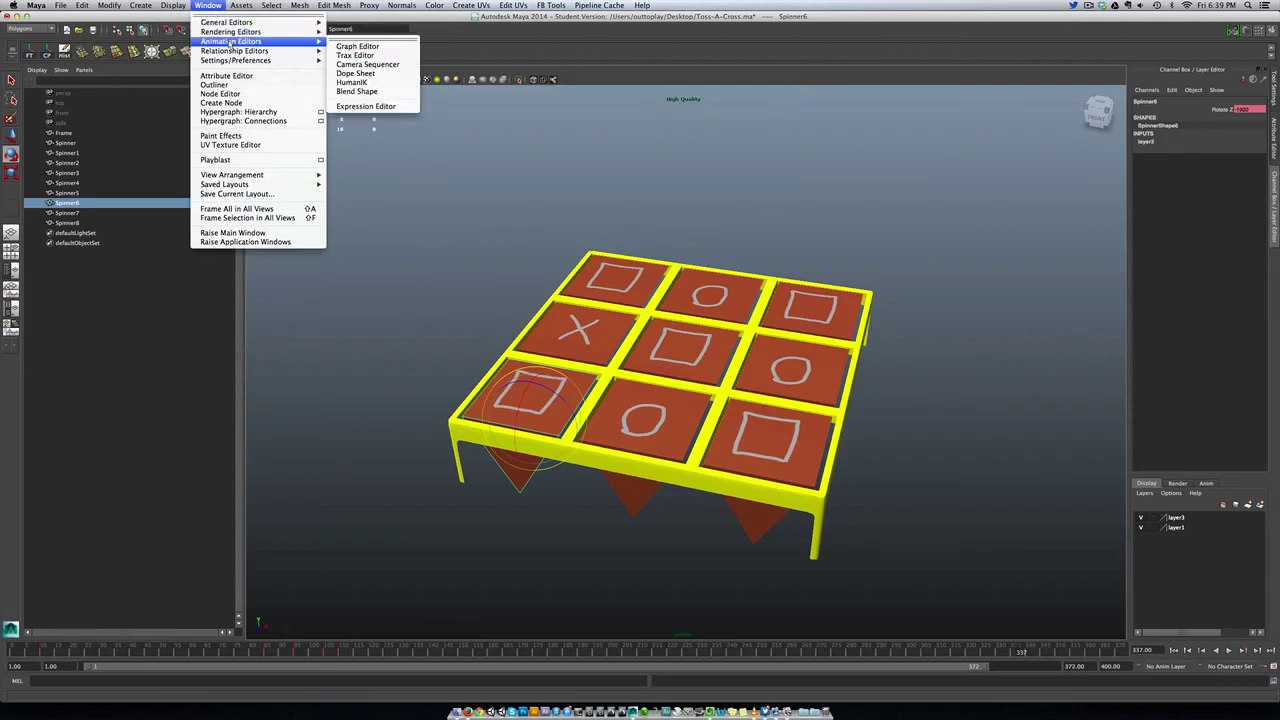
pyautogui.click(358, 46)
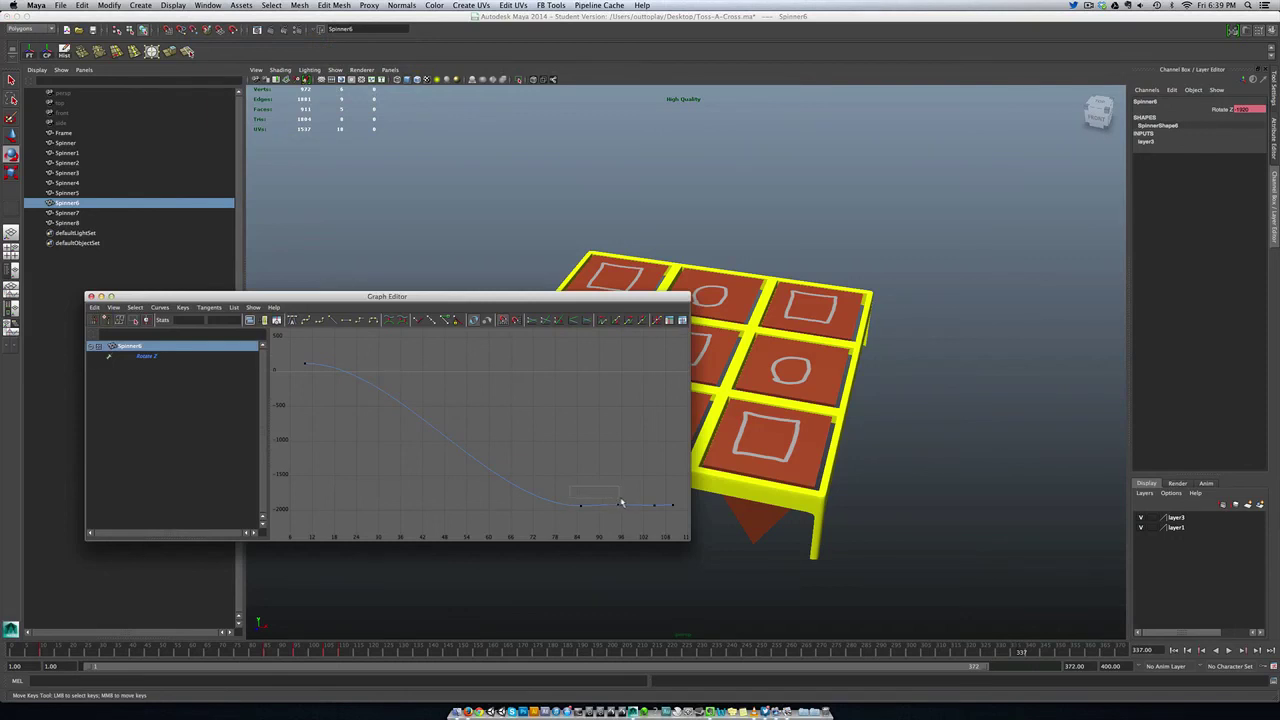
pyautogui.moveTo(681, 525); pyautogui.dragTo(686, 525)
pyautogui.press('a')
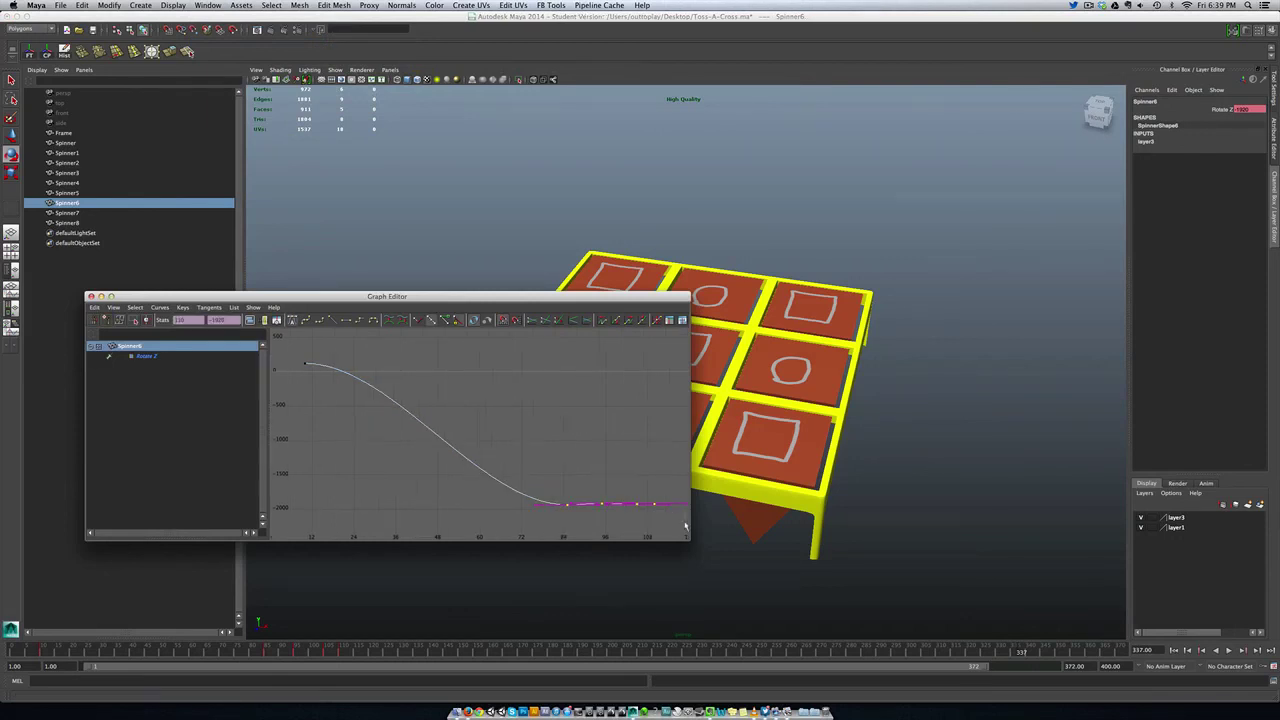
pyautogui.click(602, 492)
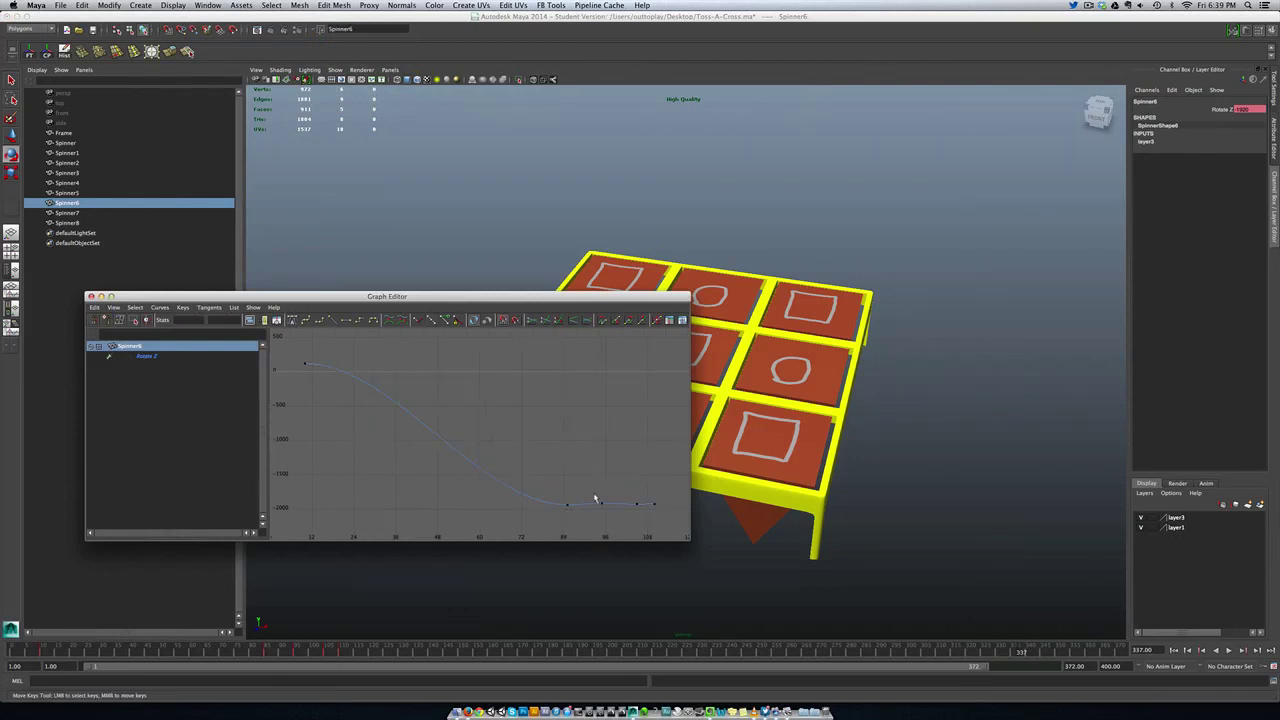
pyautogui.moveTo(550, 506); pyautogui.dragTo(659, 533)
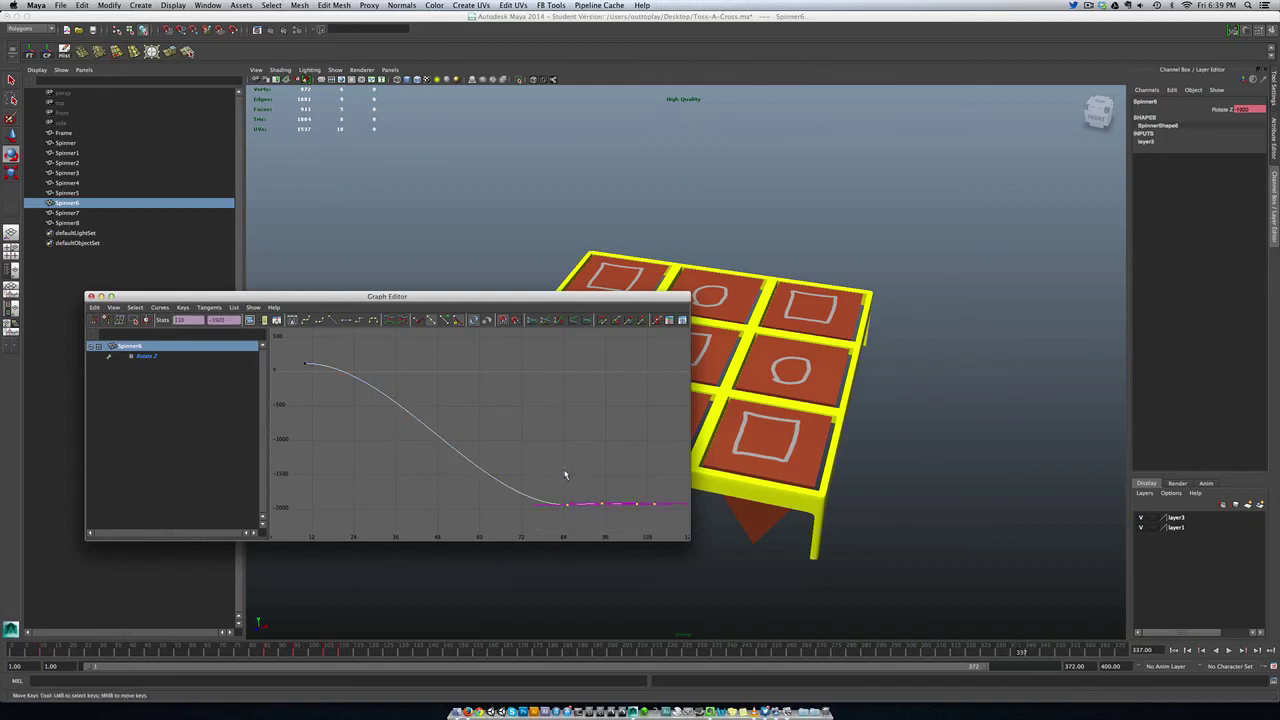
# - Examine the overshoot keys of Spinner6's Rotate Z curve up close, and close the Graph Editor window
pyautogui.keyDown('alt'); pyautogui.keyDown('shift'); pyautogui.moveTo(565, 475); pyautogui.dragTo(565, 407, button='right'); pyautogui.keyUp('shift'); pyautogui.keyUp('alt')
pyautogui.moveTo(565, 407)
pyautogui.keyDown('alt'); pyautogui.mouseDown(button='middle')
pyautogui.moveTo(552, 414)
pyautogui.moveTo(560, 406)
pyautogui.mouseUp(button='middle'); pyautogui.keyUp('alt')
pyautogui.moveTo(563, 410)
pyautogui.keyDown('alt'); pyautogui.keyDown('shift'); pyautogui.mouseDown(button='right')
pyautogui.moveTo(570, 368)
pyautogui.moveTo(571, 410)
pyautogui.moveTo(576, 401)
pyautogui.mouseUp(button='right'); pyautogui.keyUp('shift'); pyautogui.keyUp('alt')
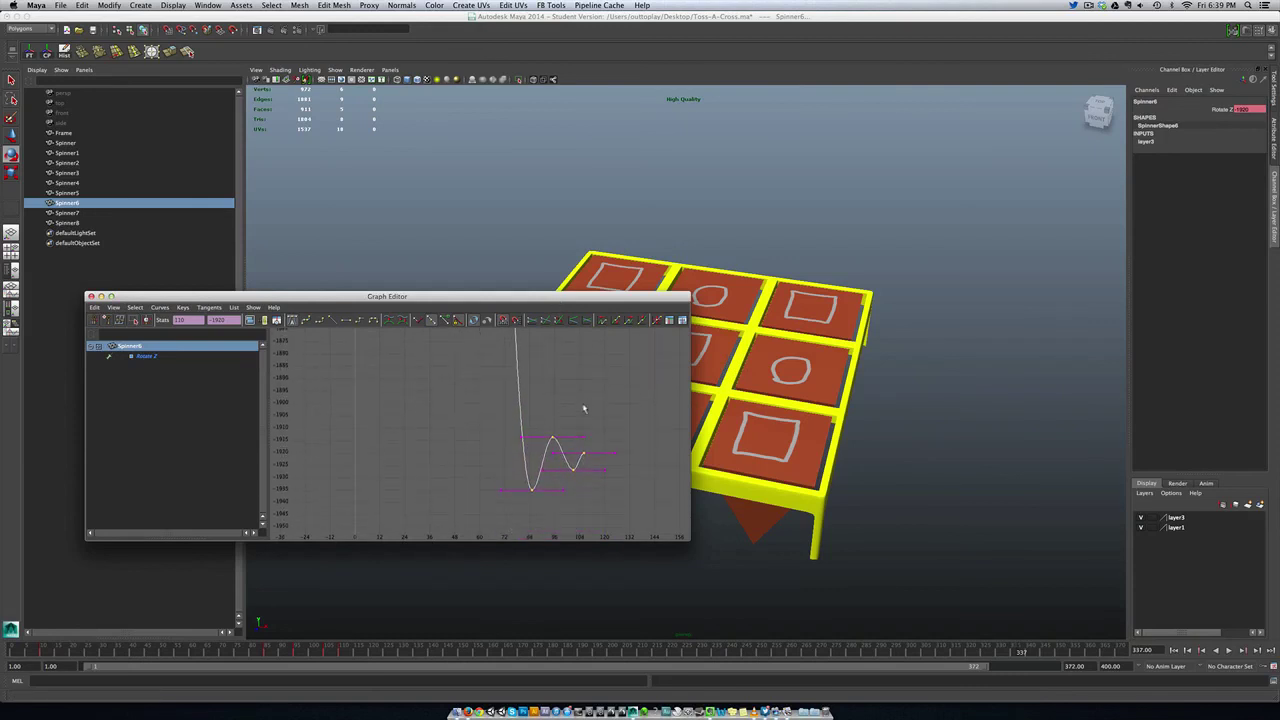
pyautogui.click(585, 431)
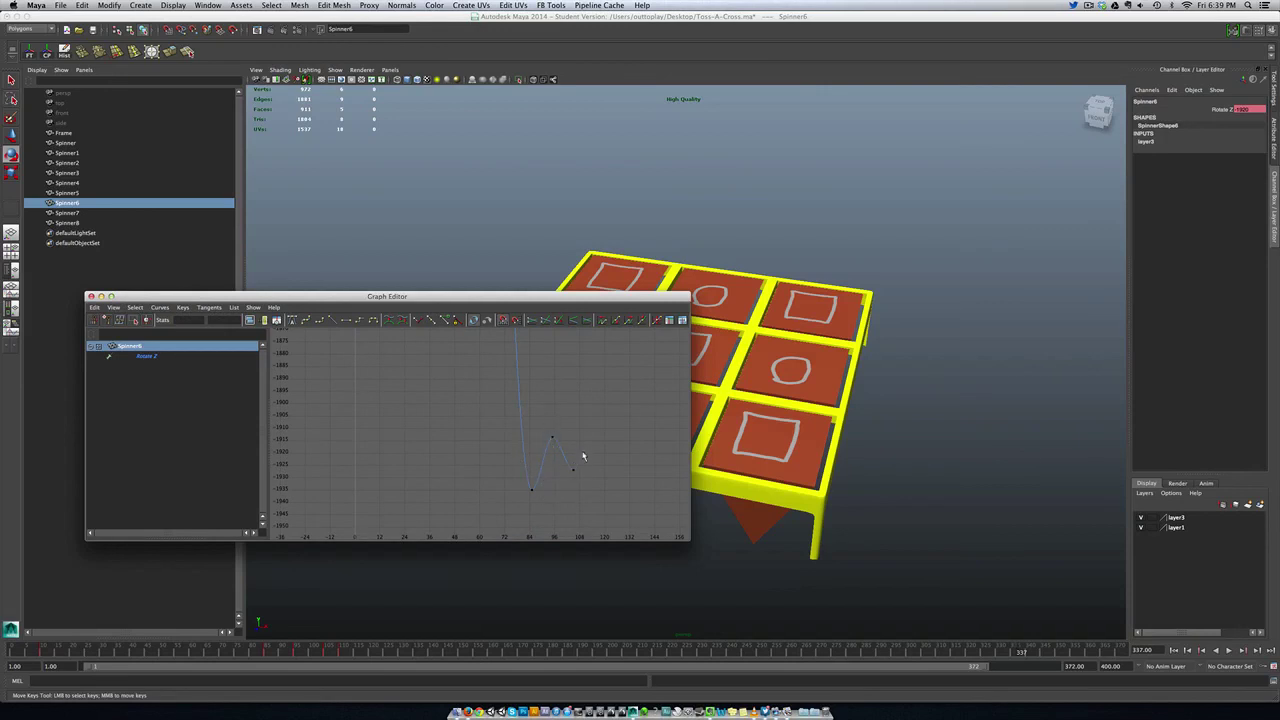
pyautogui.click(90, 296)
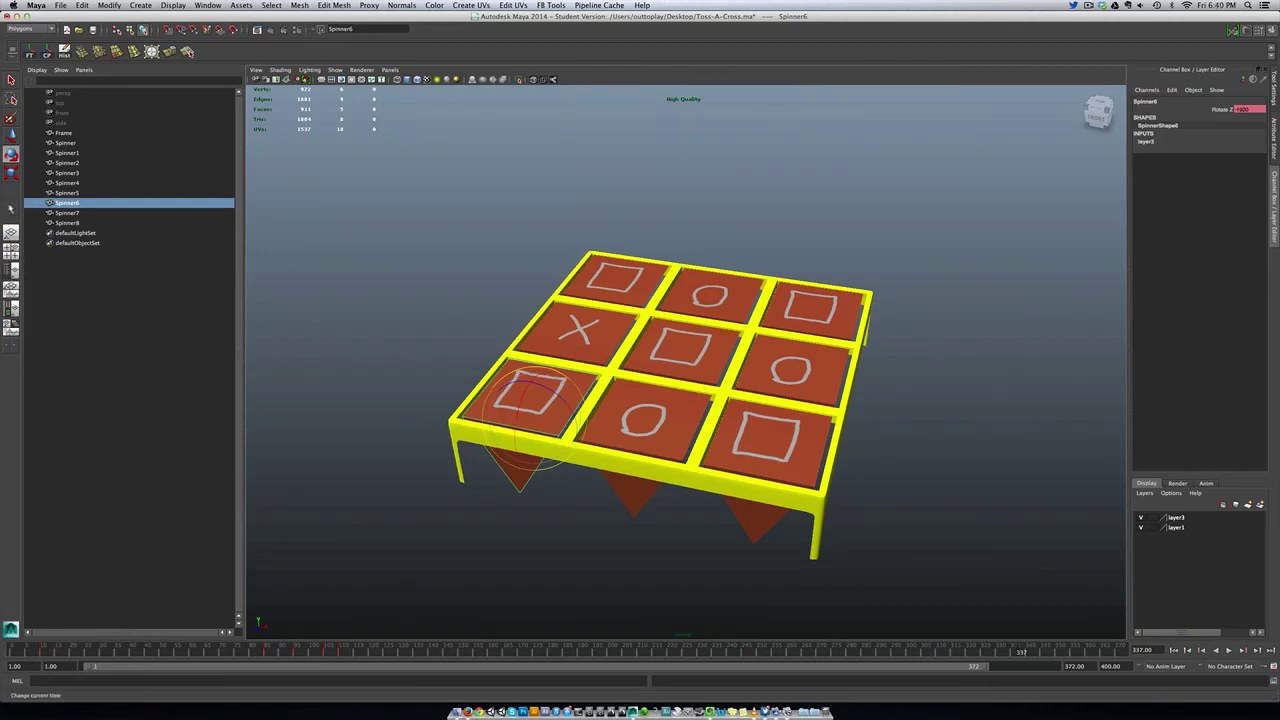
# - Switch to the split perspective and Graph Editor layout and examine Spinner6's full Rotate Z curve and its keys
pyautogui.click(13, 297)
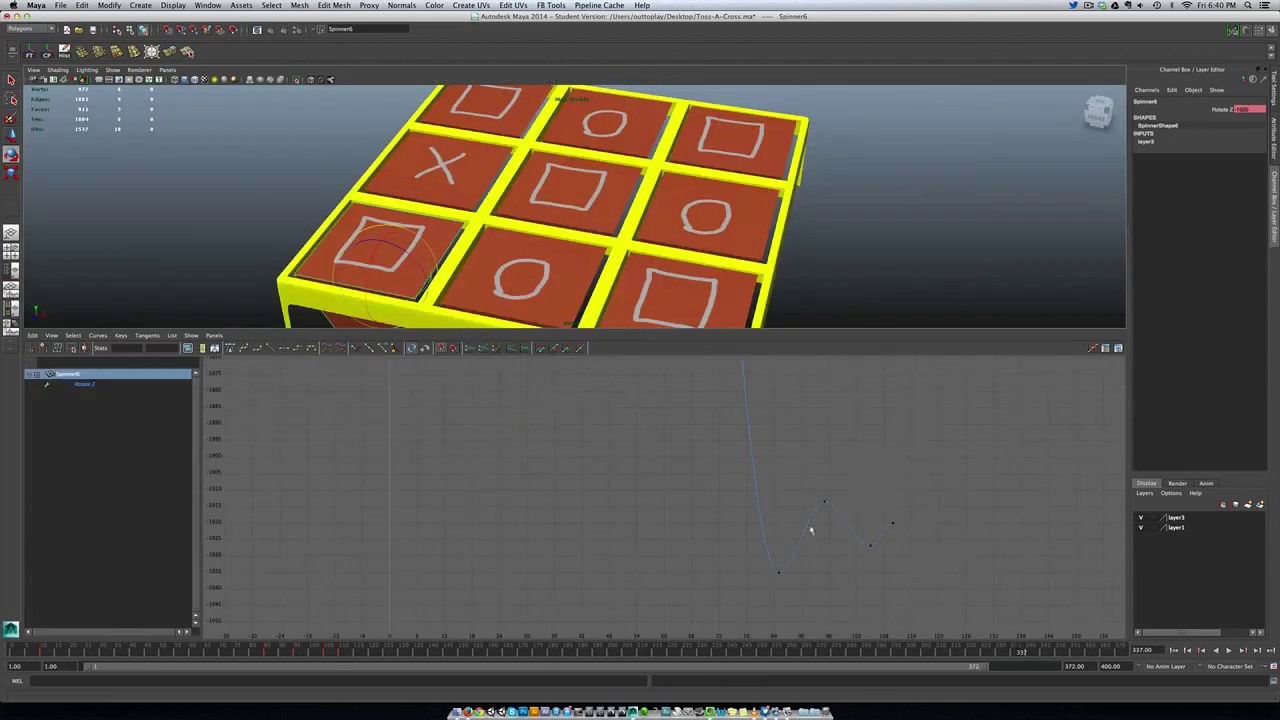
pyautogui.moveTo(906, 603); pyautogui.dragTo(906, 603)
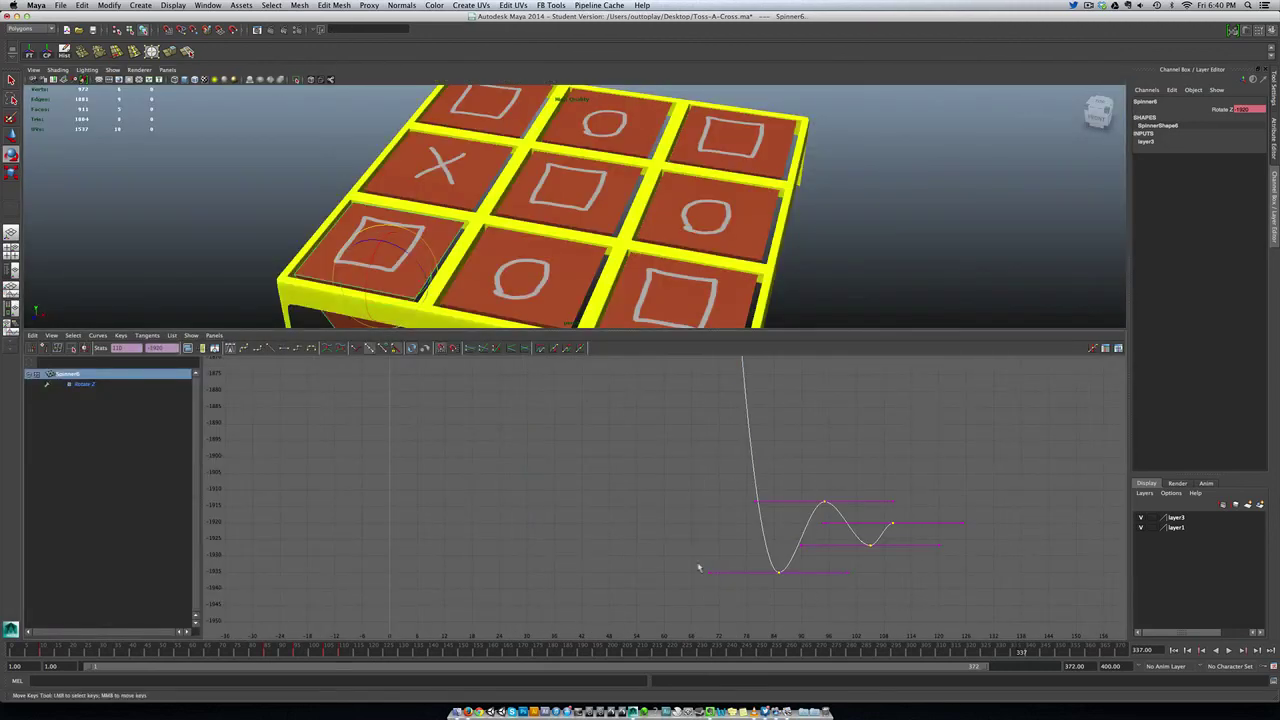
pyautogui.keyDown('alt'); pyautogui.moveTo(906, 603); pyautogui.dragTo(661, 553, button='right'); pyautogui.keyUp('alt')
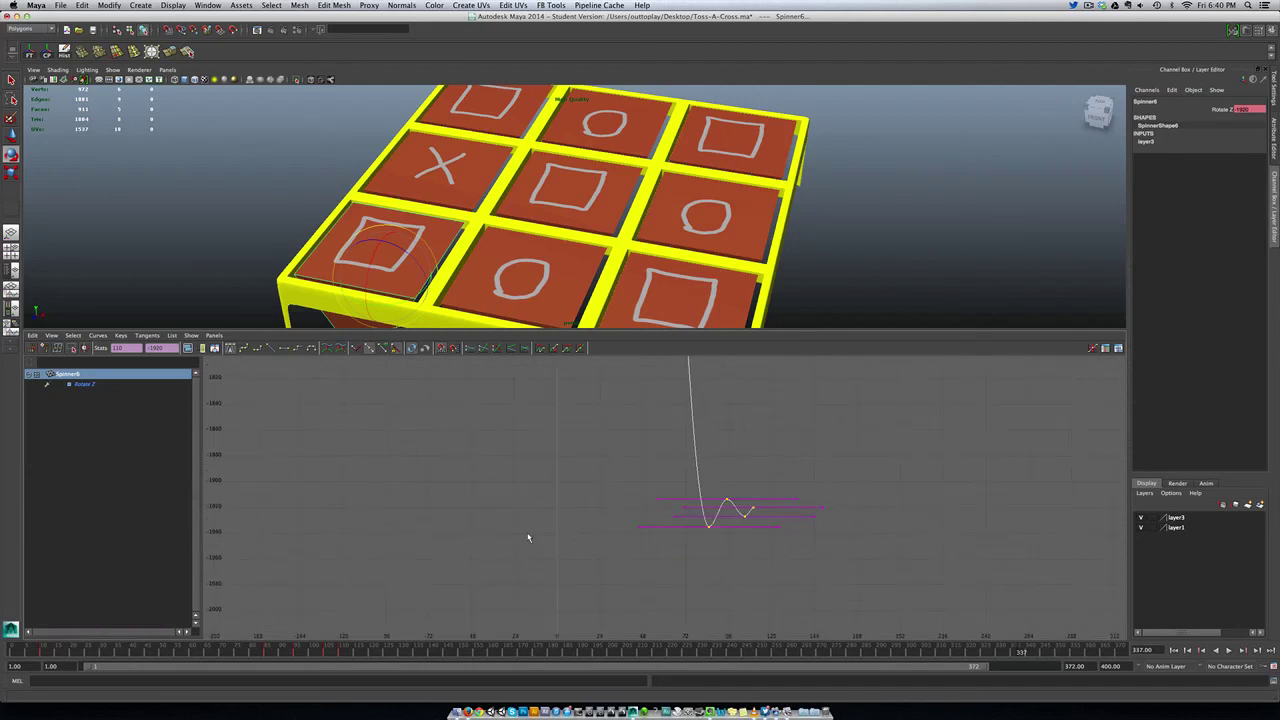
pyautogui.press('a')
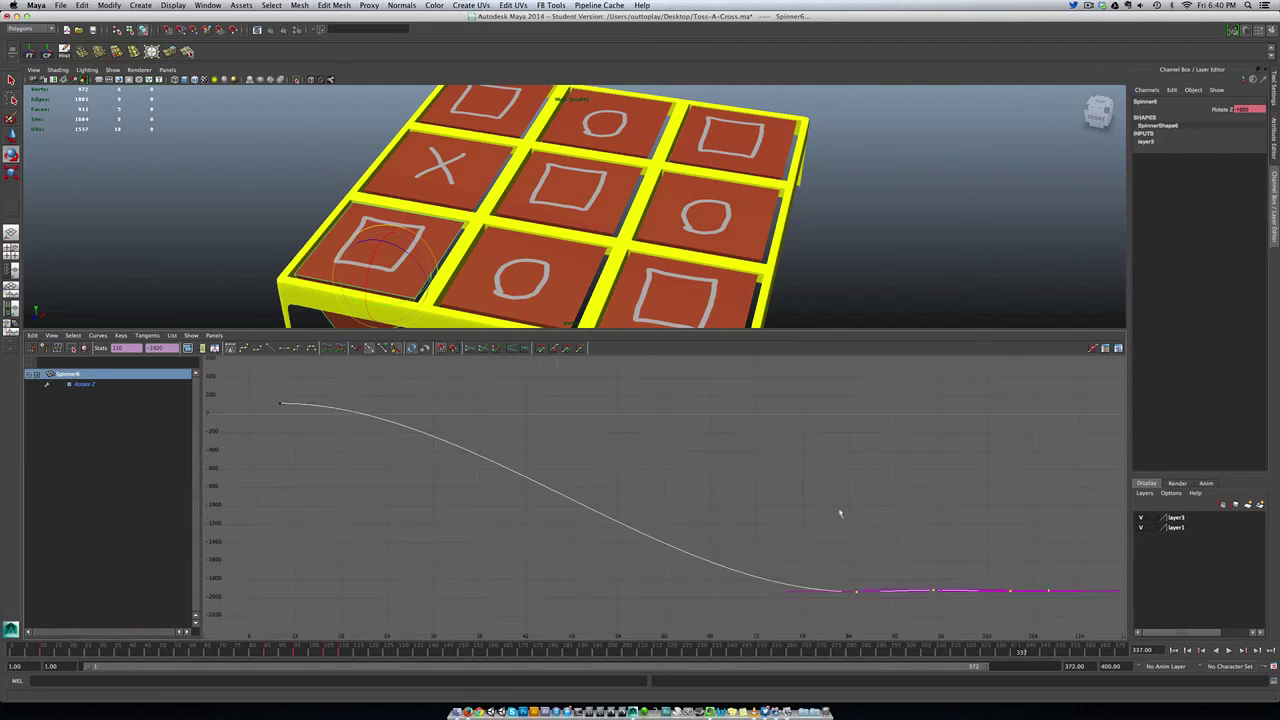
pyautogui.click(843, 594)
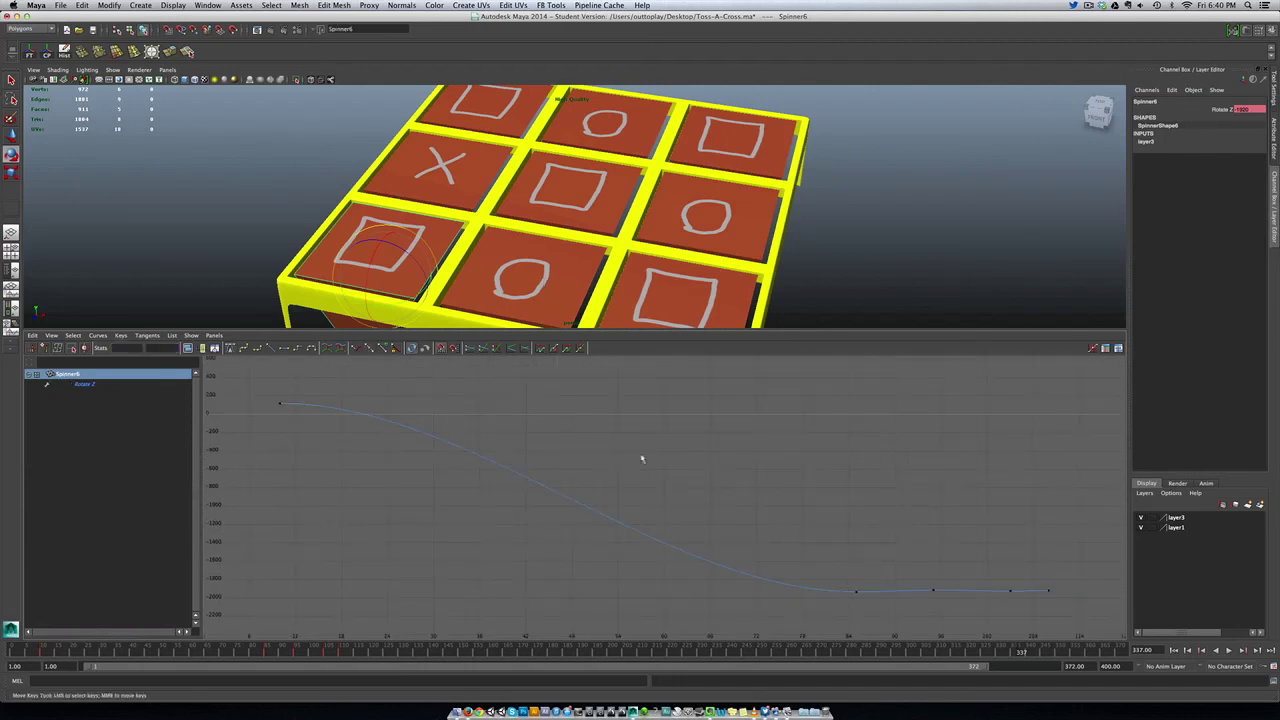
pyautogui.moveTo(787, 545); pyautogui.dragTo(856, 603)
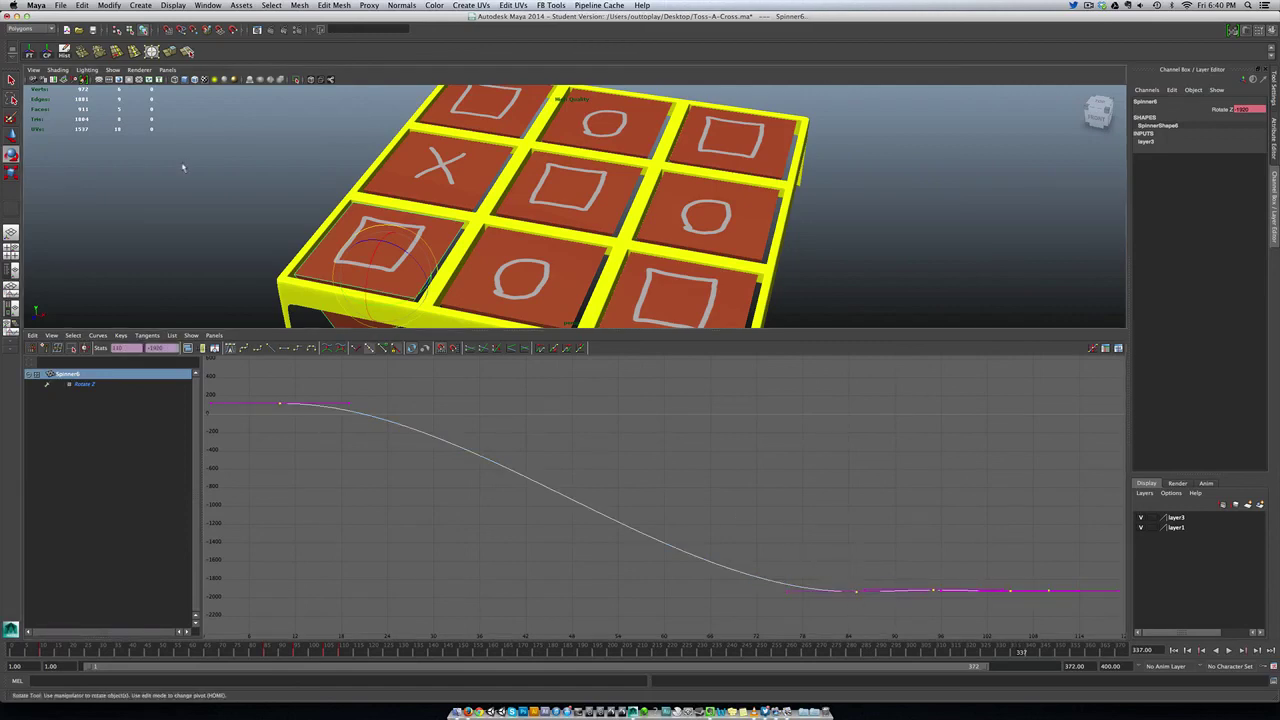
# - Play the animation from the start in a maximized perspective view with nothing selected, stopping at frame 314
pyautogui.click(202, 188)
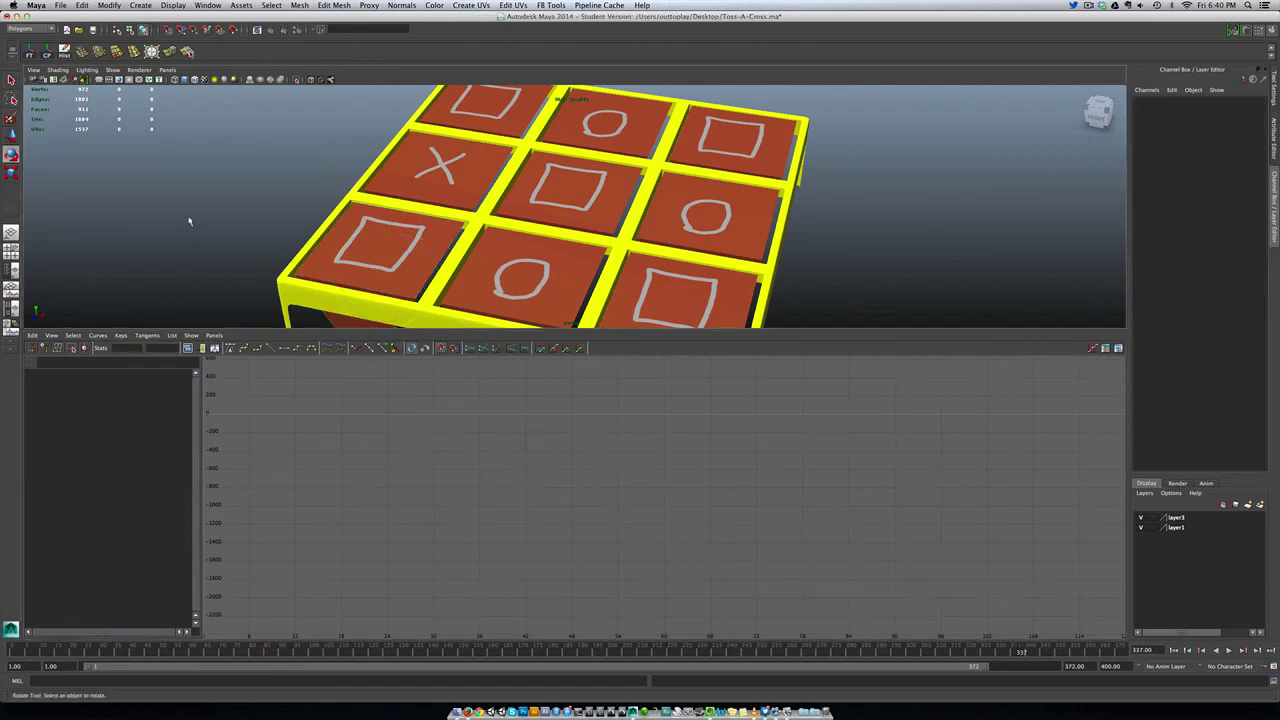
pyautogui.press('space')
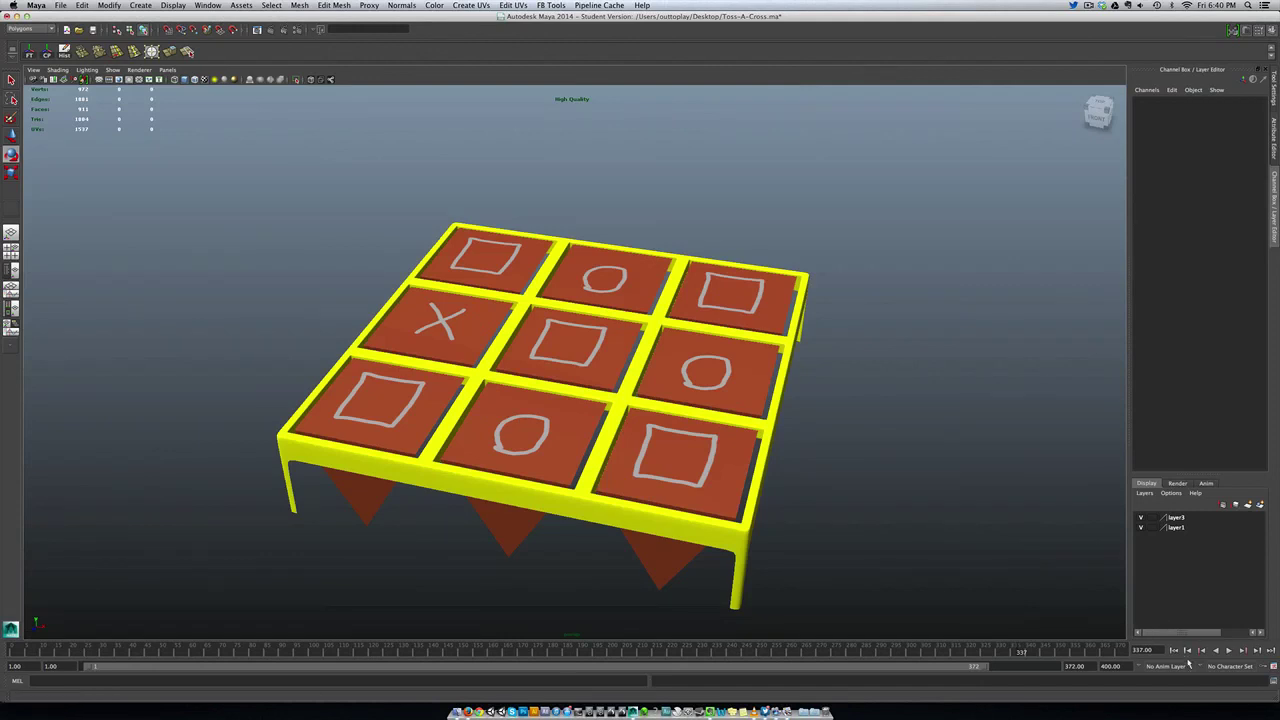
pyautogui.click(1174, 650)
pyautogui.click(1229, 650)
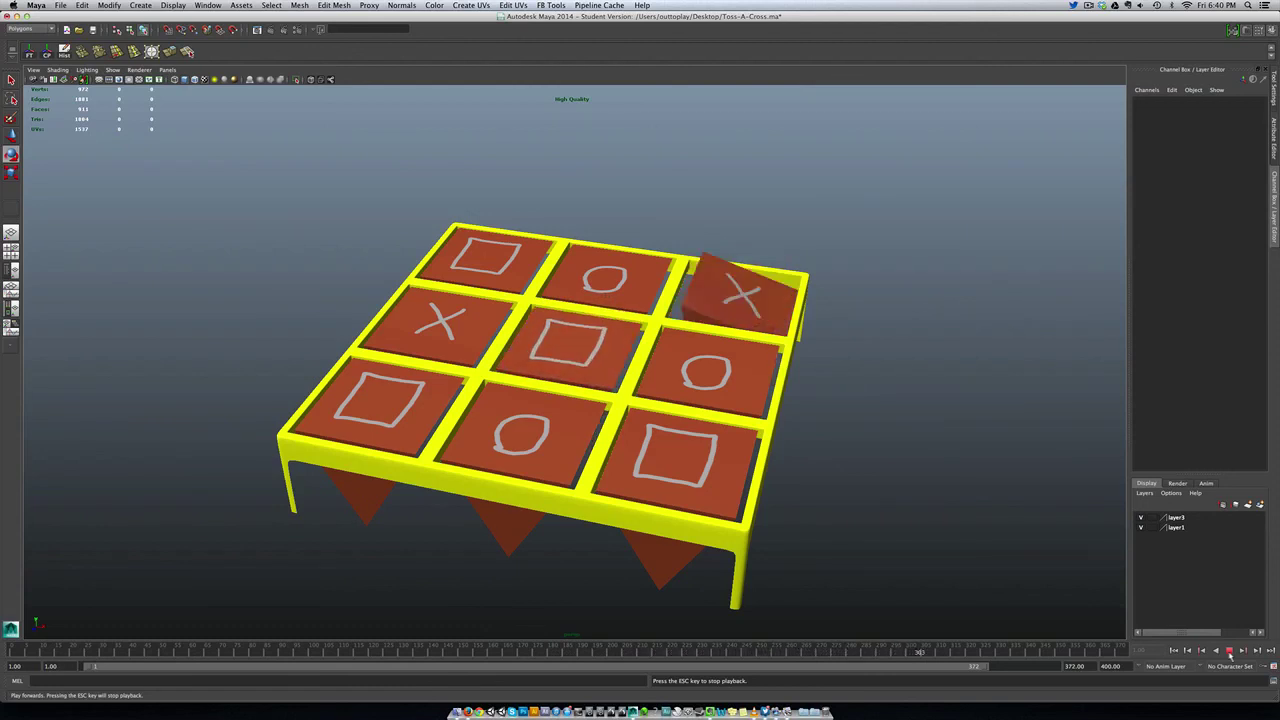
pyautogui.click(1229, 651)
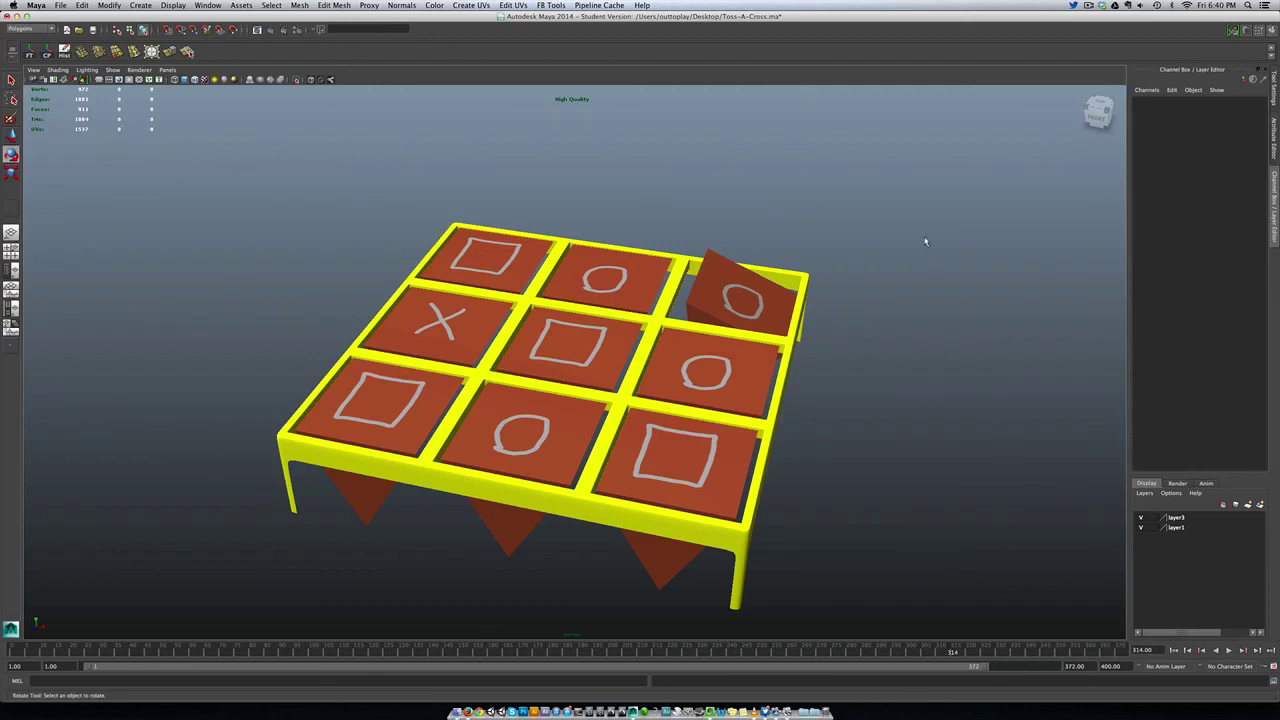